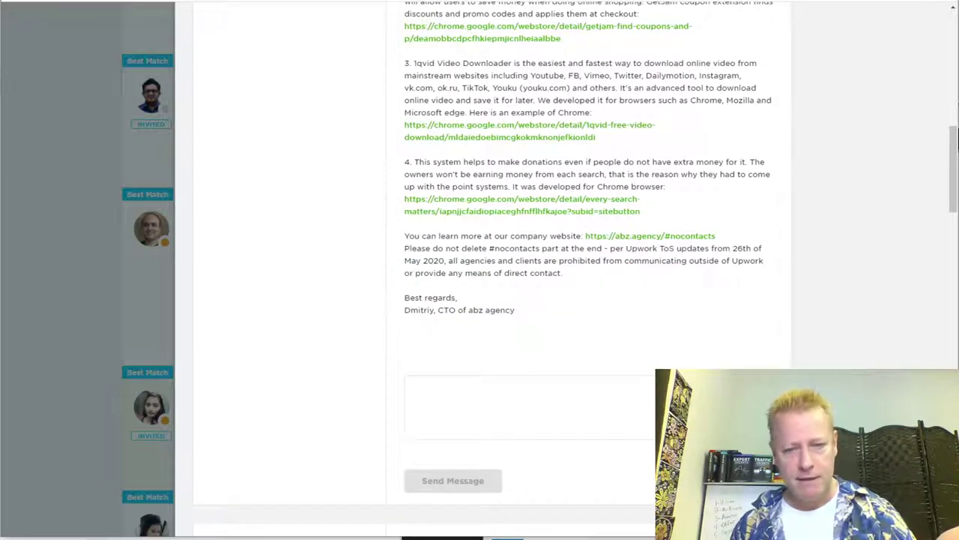
scroll(645, 420, down, 5)
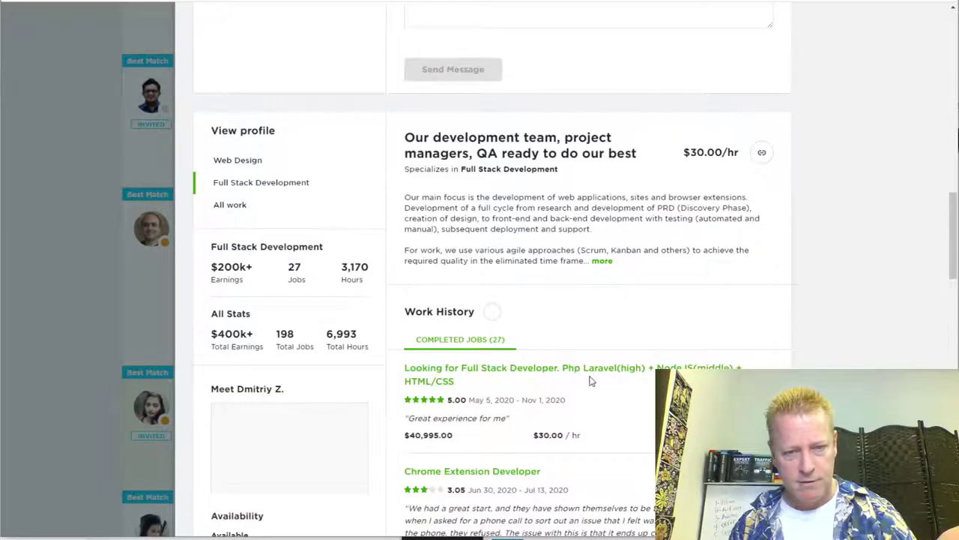
Step: Read through the agency's cover letter and Work History, then close its proposal panel
scroll(599, 355, up, 2)
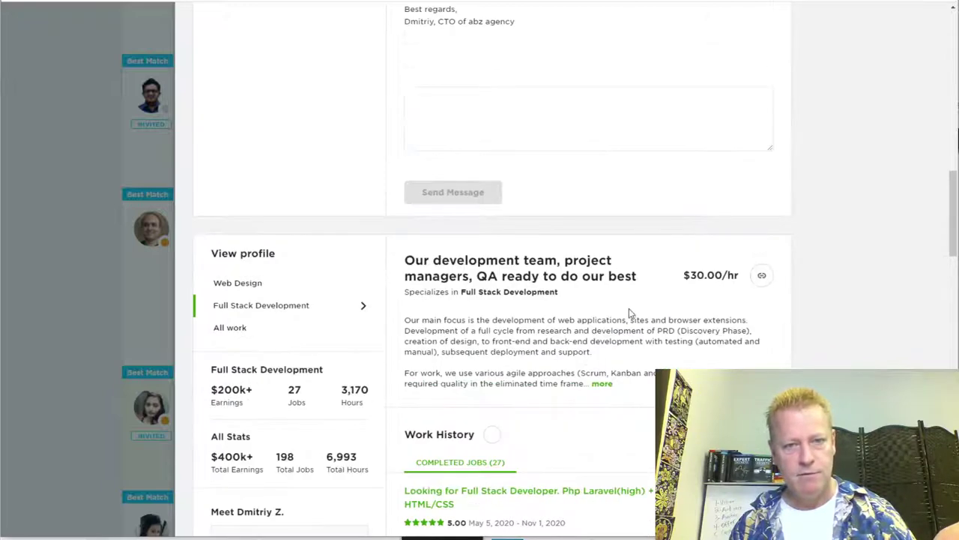
scroll(630, 312, up, 4)
scroll(630, 313, up, 7)
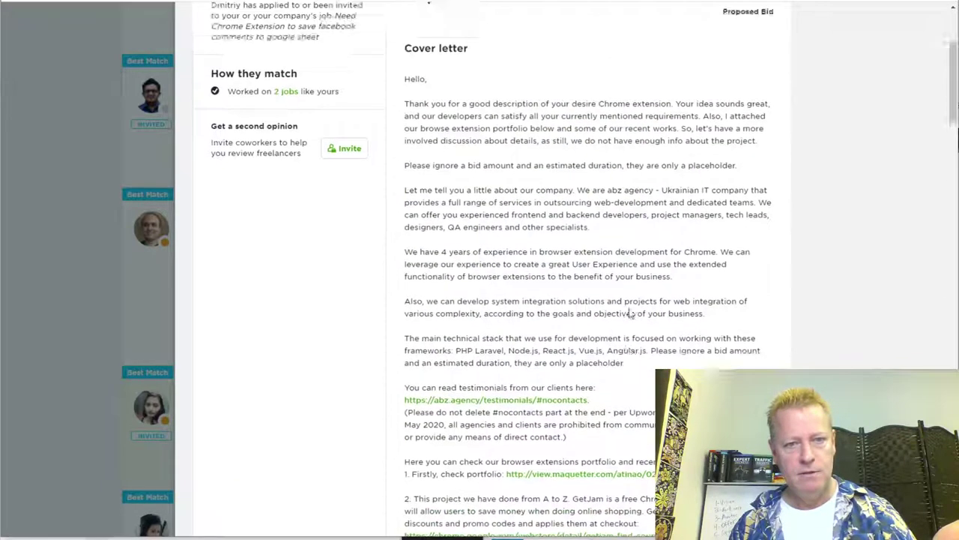
scroll(630, 313, up, 3)
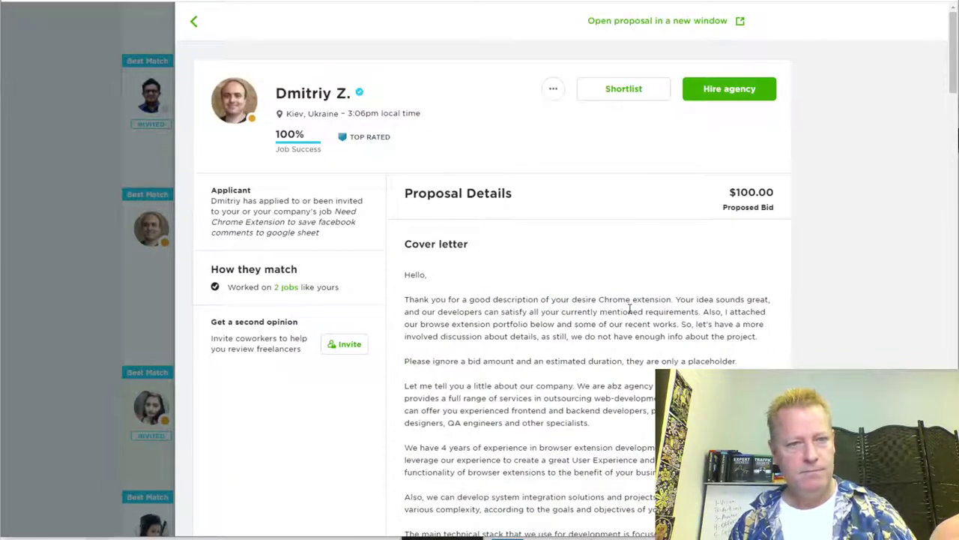
scroll(629, 308, down, 8)
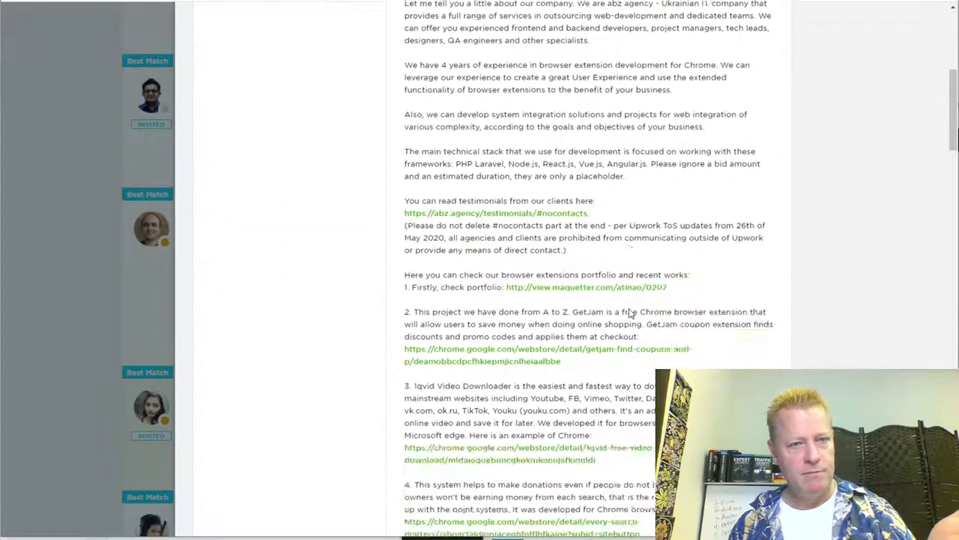
scroll(629, 313, down, 6)
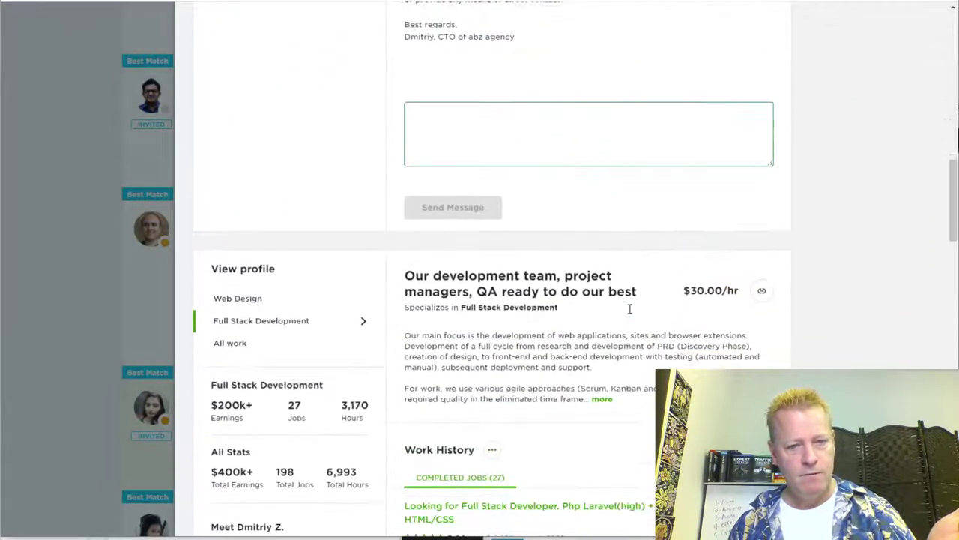
scroll(607, 369, down, 5)
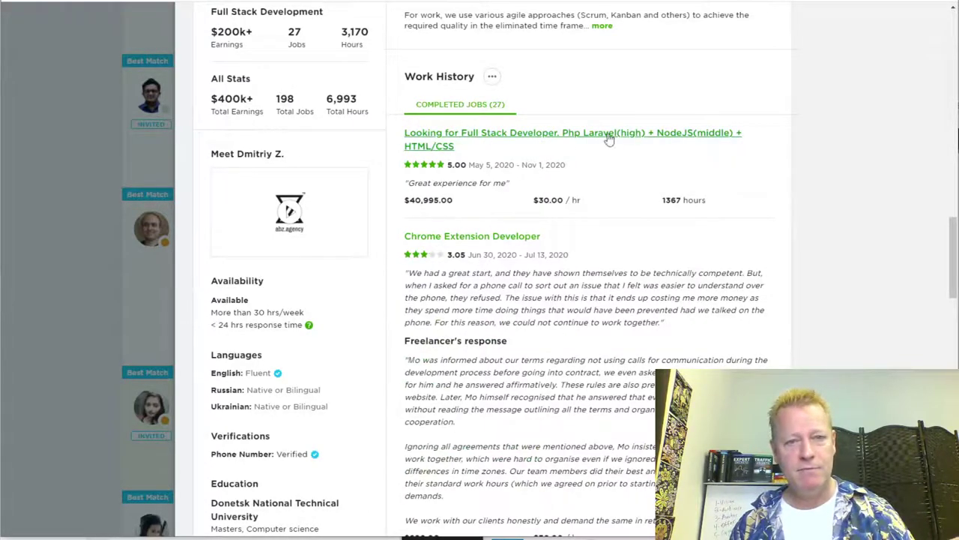
scroll(566, 316, down, 4)
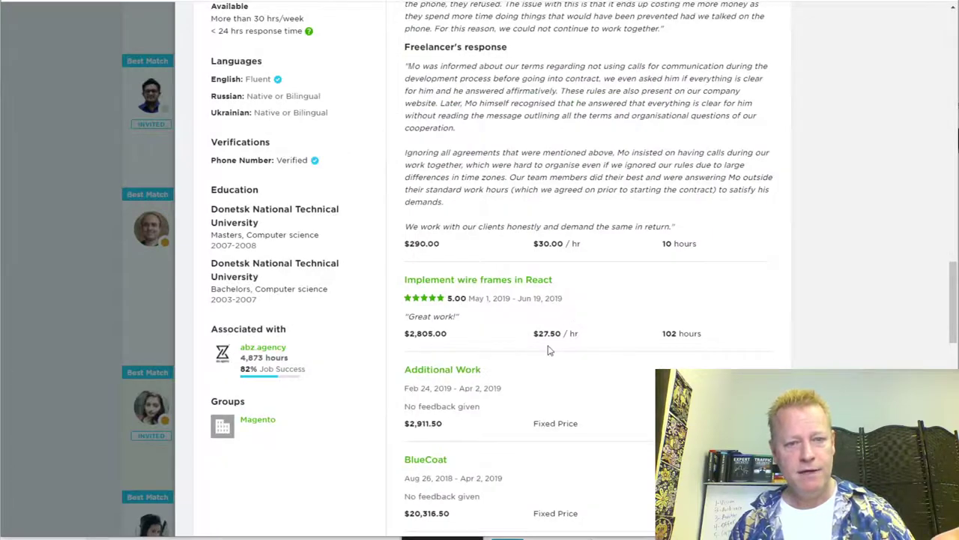
scroll(482, 383, down, 2)
scroll(429, 397, down, 3)
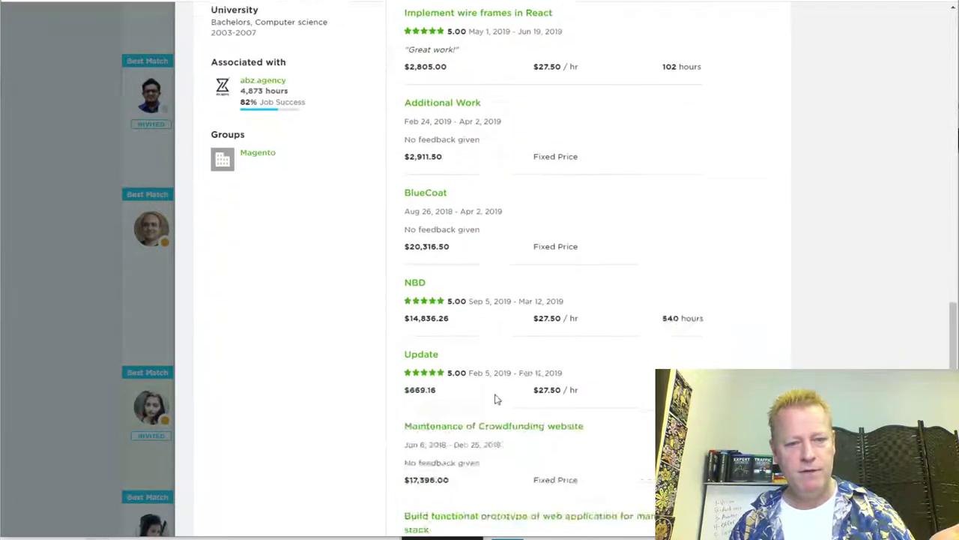
scroll(407, 392, down, 3)
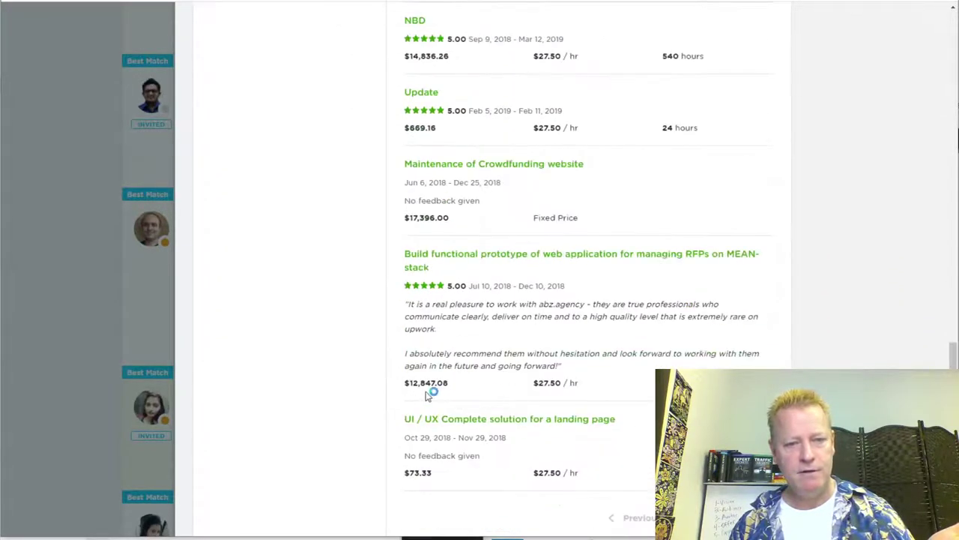
scroll(430, 392, down, 3)
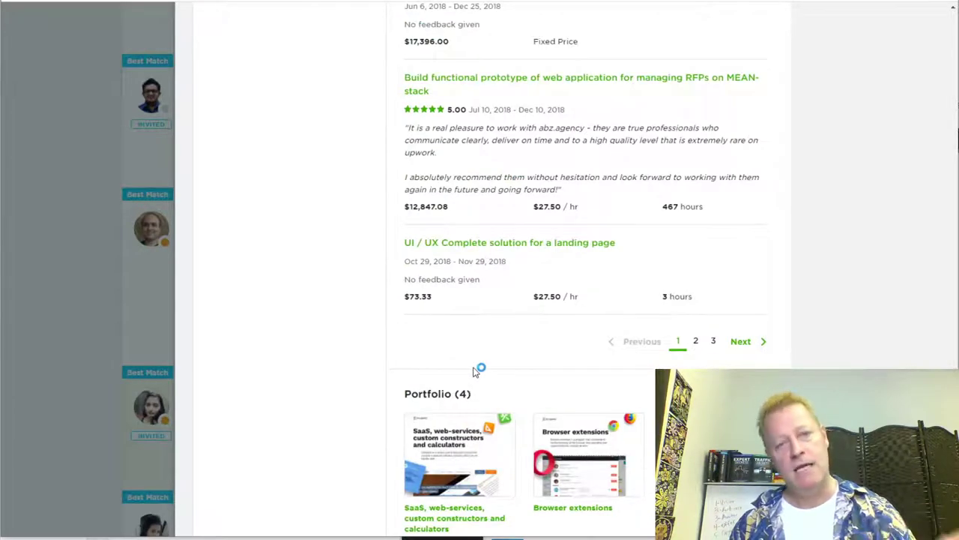
scroll(476, 369, down, 2)
scroll(474, 369, up, 15)
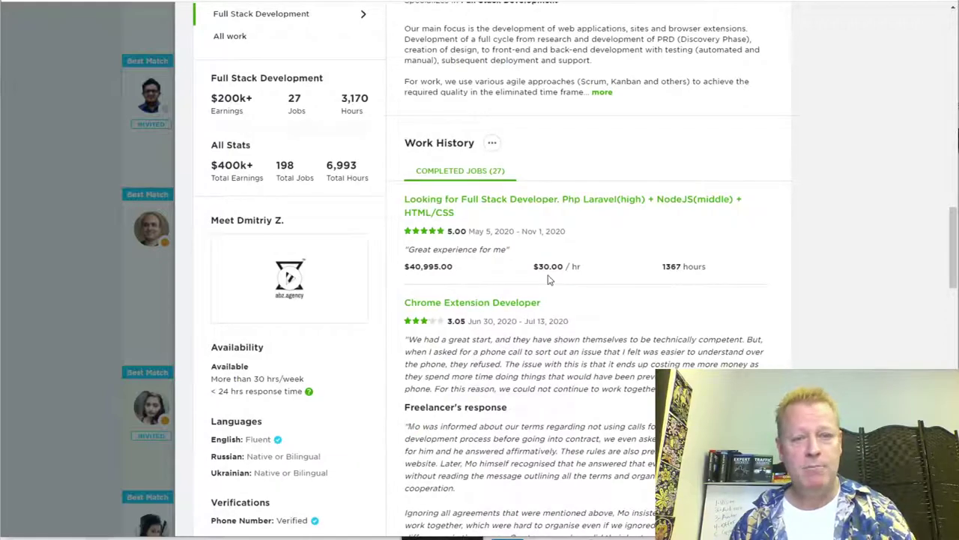
scroll(549, 275, up, 10)
scroll(548, 275, up, 10)
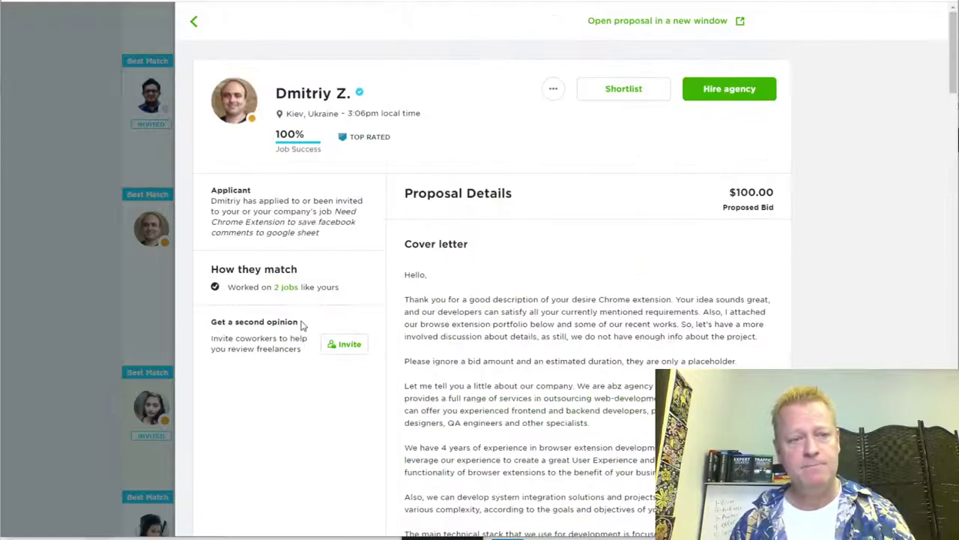
click(65, 223)
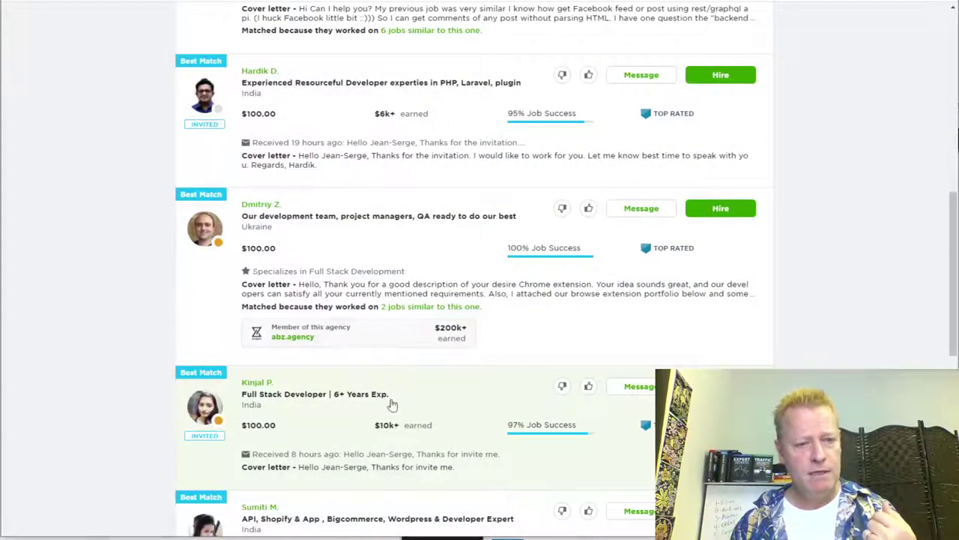
scroll(466, 407, down, 3)
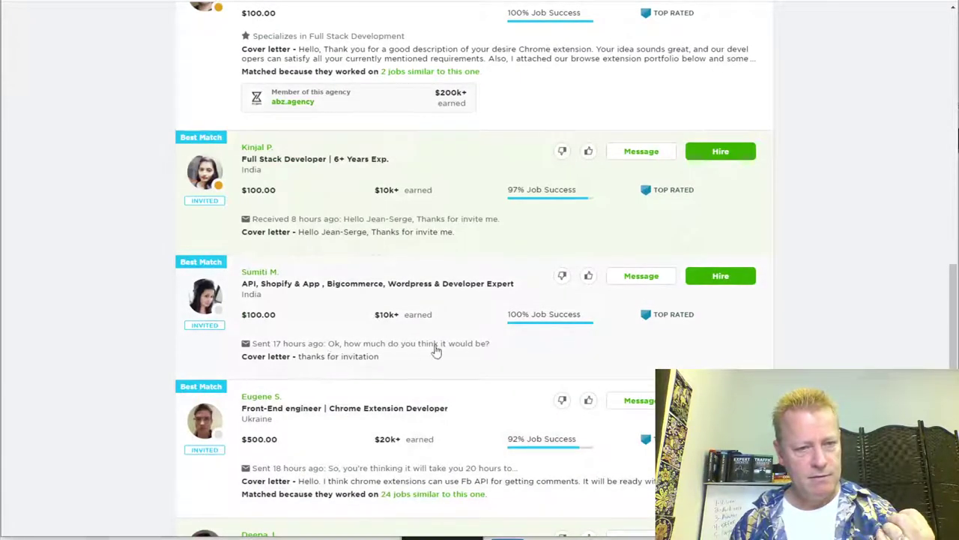
Step: Open the API, Shopify and WordPress developer's proposal panel
click(536, 353)
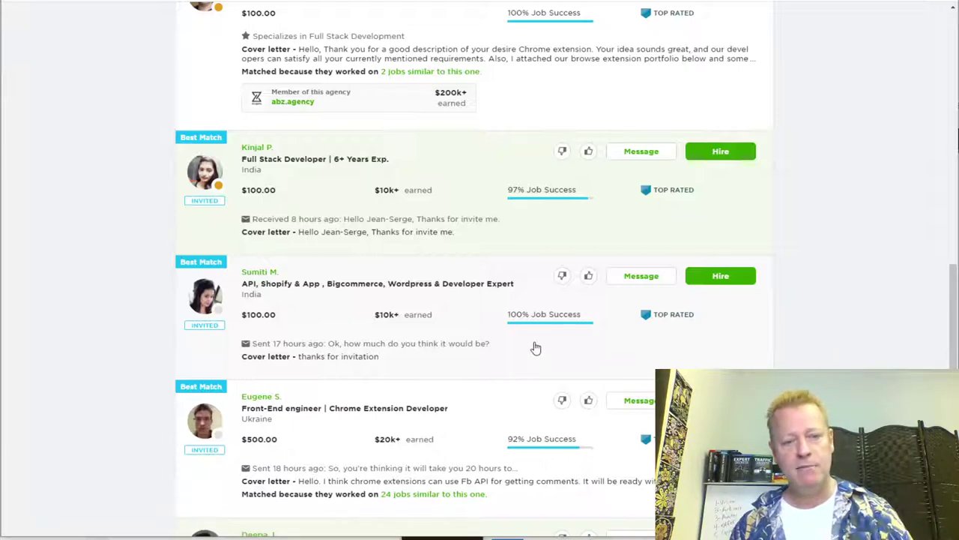
click(536, 347)
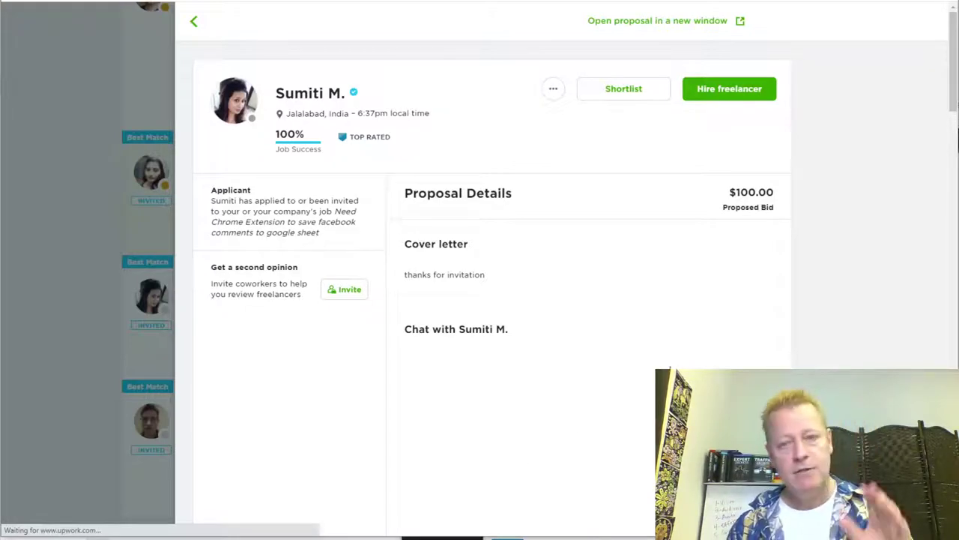
scroll(747, 213, down, 3)
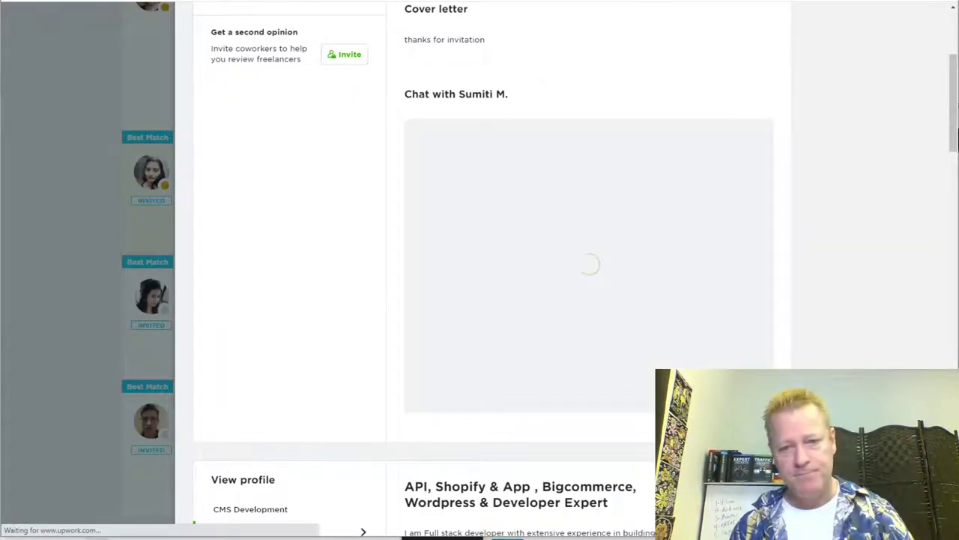
scroll(688, 319, down, 2)
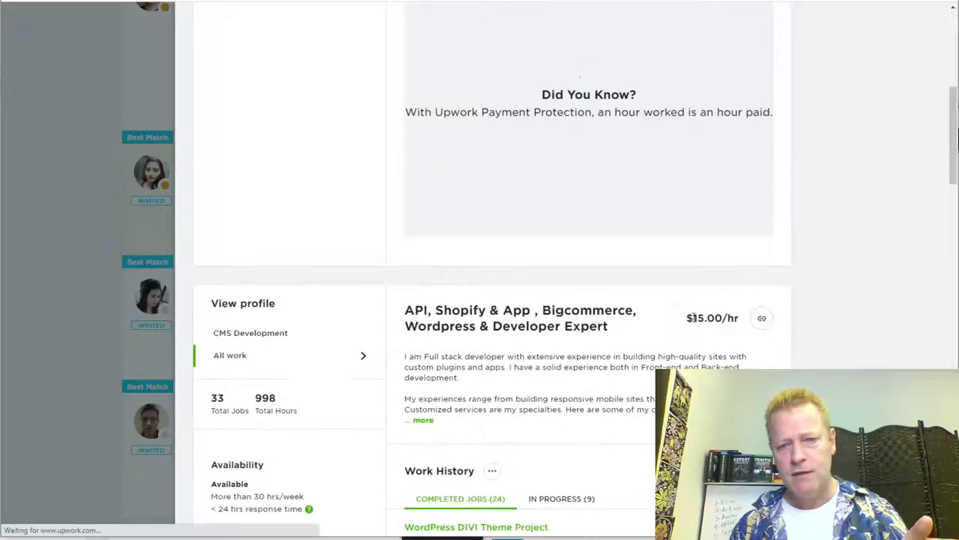
scroll(671, 340, down, 1)
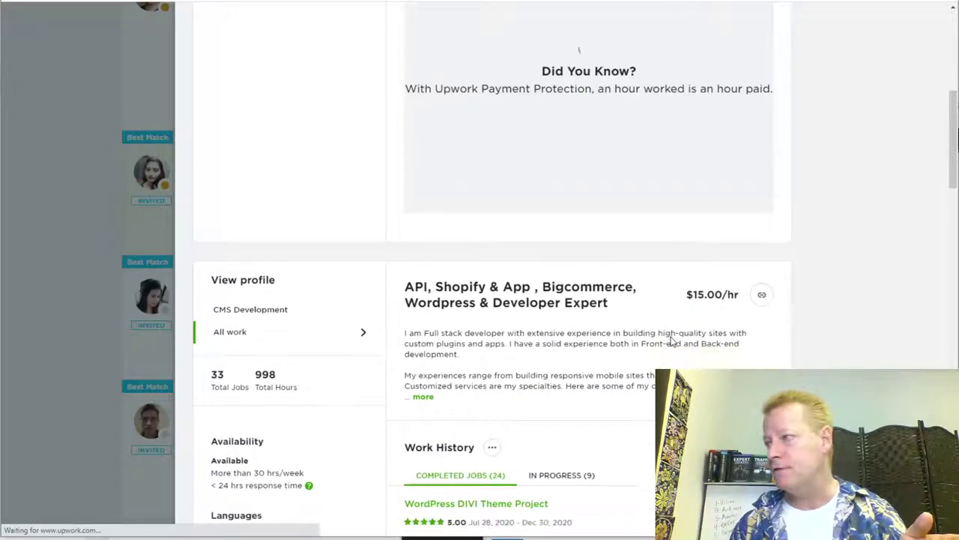
Step: Review her $15.00/hr profile, 33 total jobs and 24-job completed work history
scroll(671, 340, up, 2)
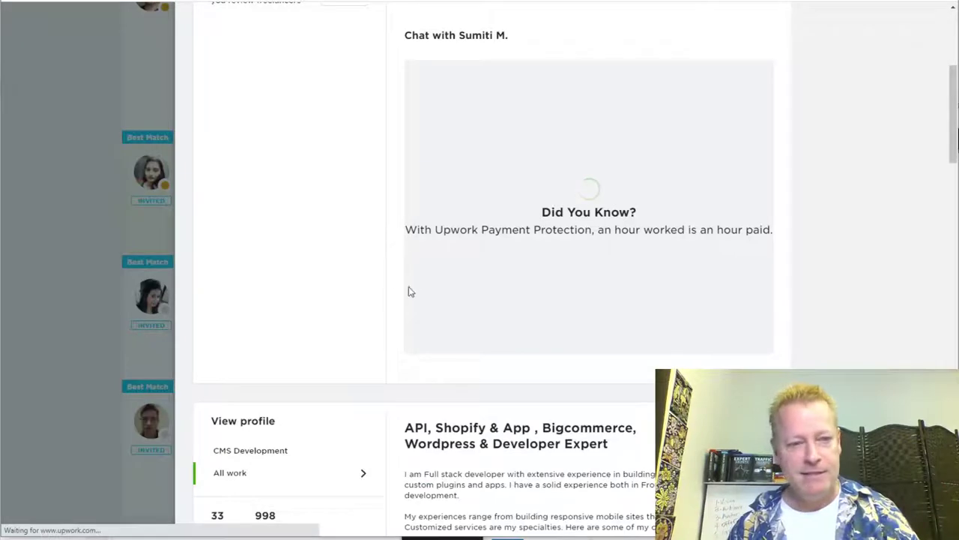
scroll(373, 345, down, 4)
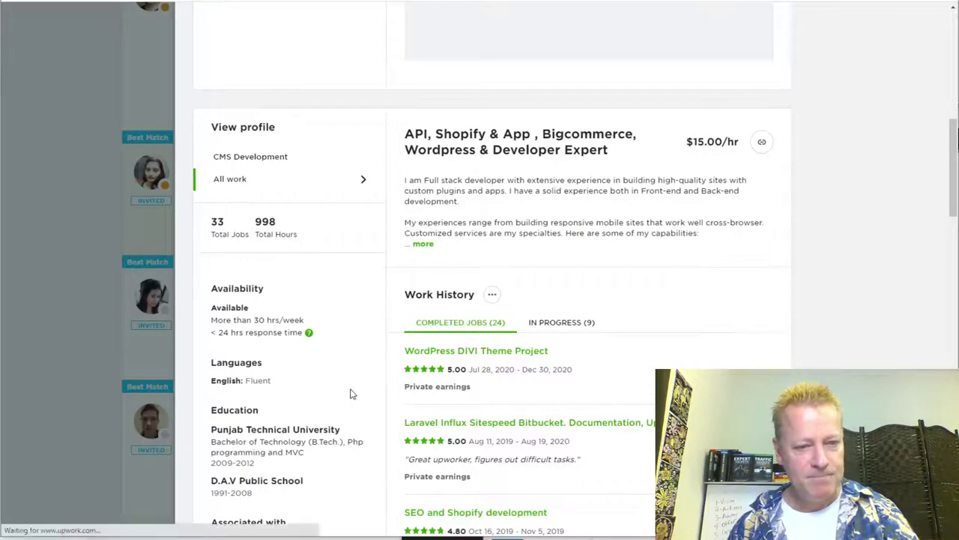
scroll(359, 388, down, 2)
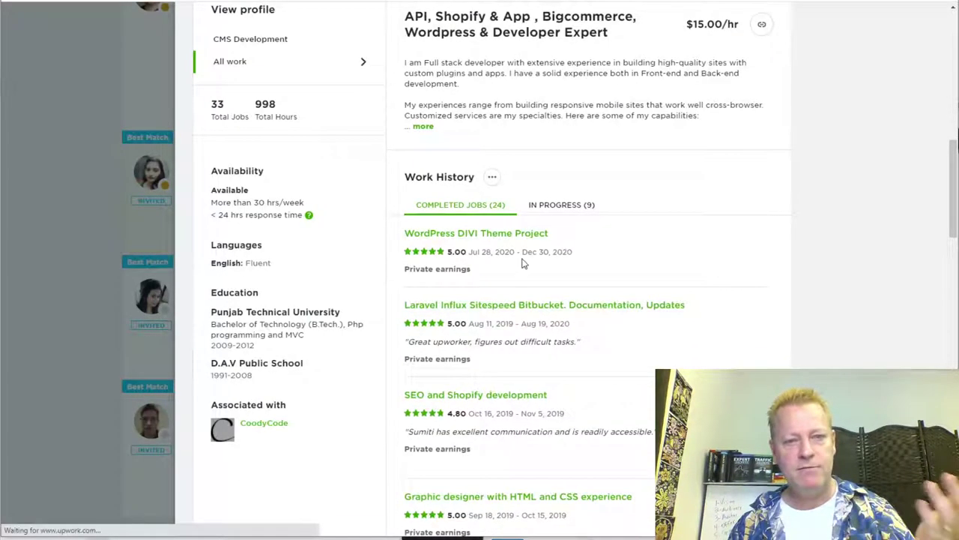
scroll(502, 262, down, 3)
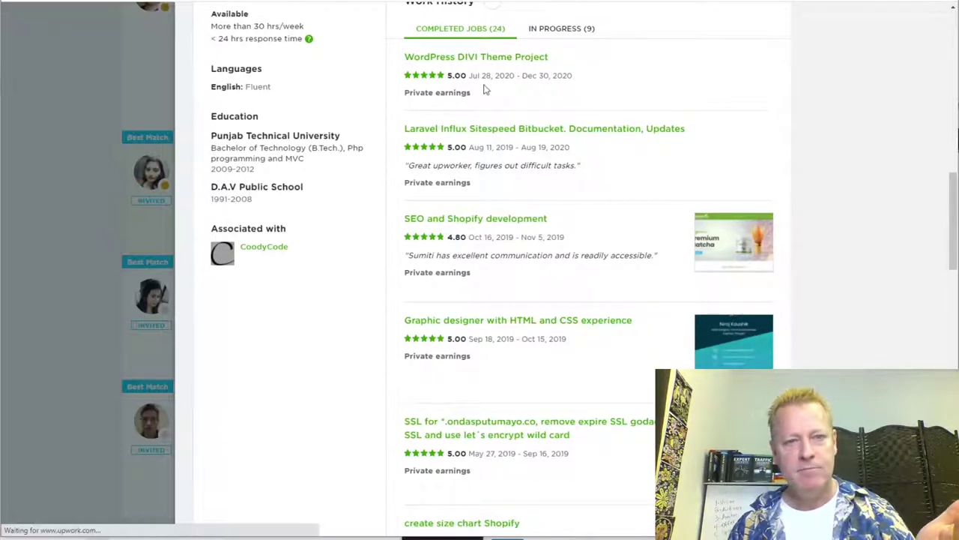
scroll(488, 306, down, 4)
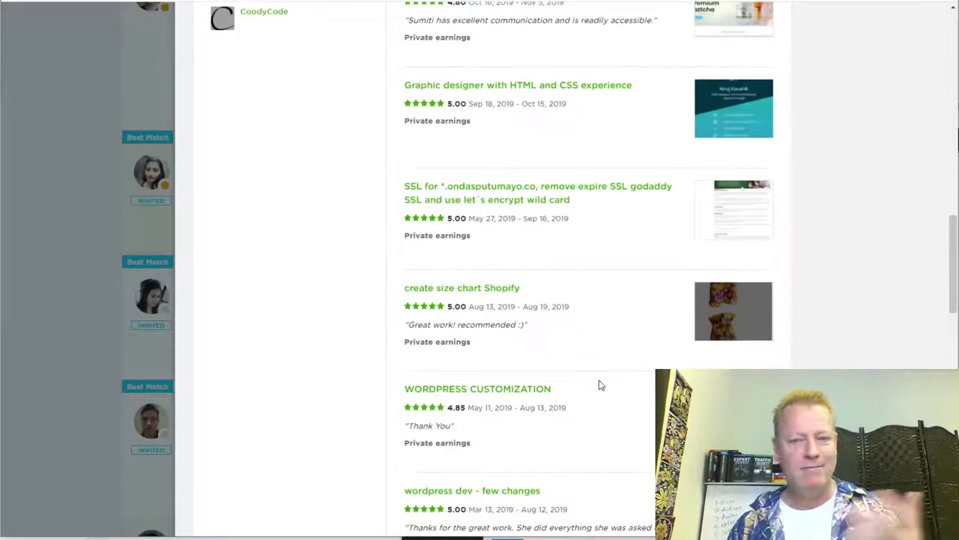
scroll(600, 386, down, 3)
scroll(568, 397, down, 3)
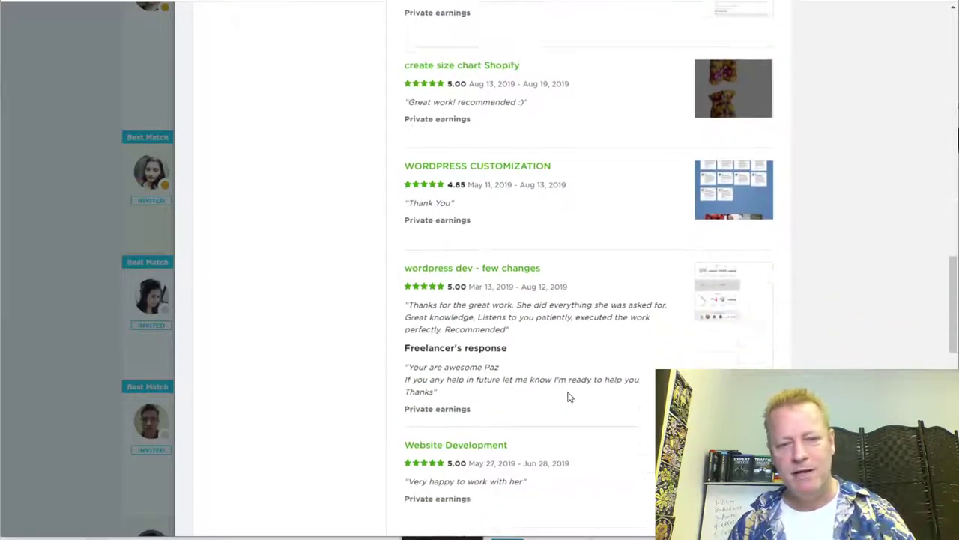
scroll(568, 396, up, 10)
scroll(568, 397, up, 1)
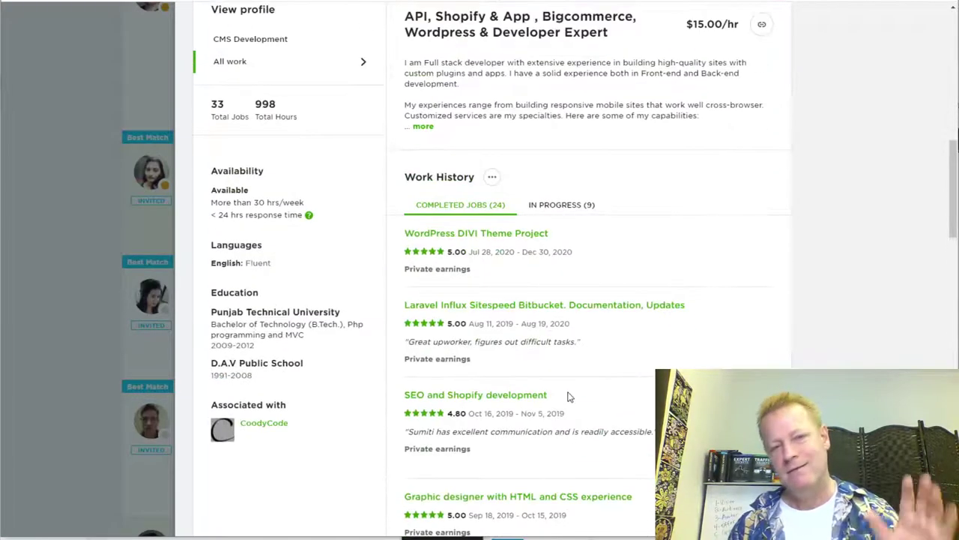
scroll(568, 397, up, 1)
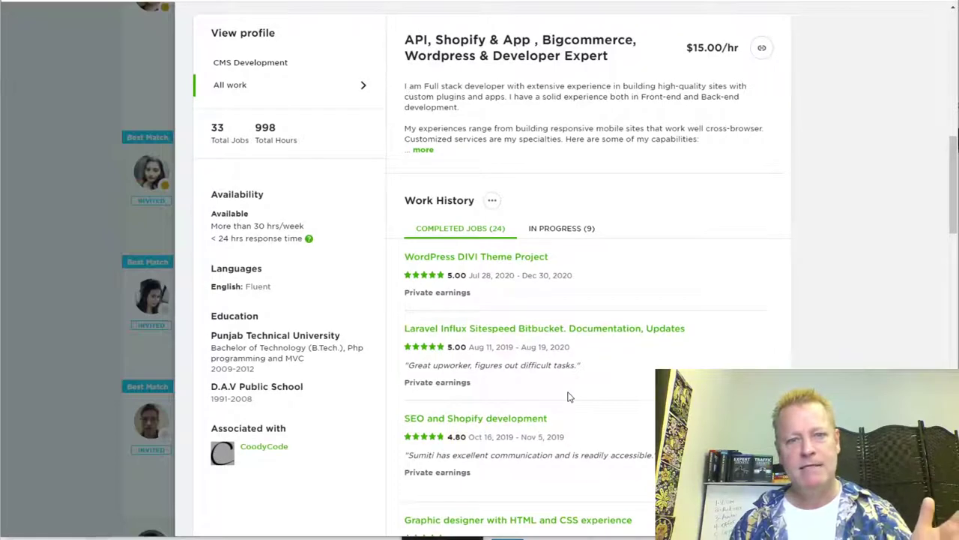
scroll(568, 397, up, 6)
Step: Skim the rest of the developer's proposal, then close the side panel
drag(767, 311, 767, 191)
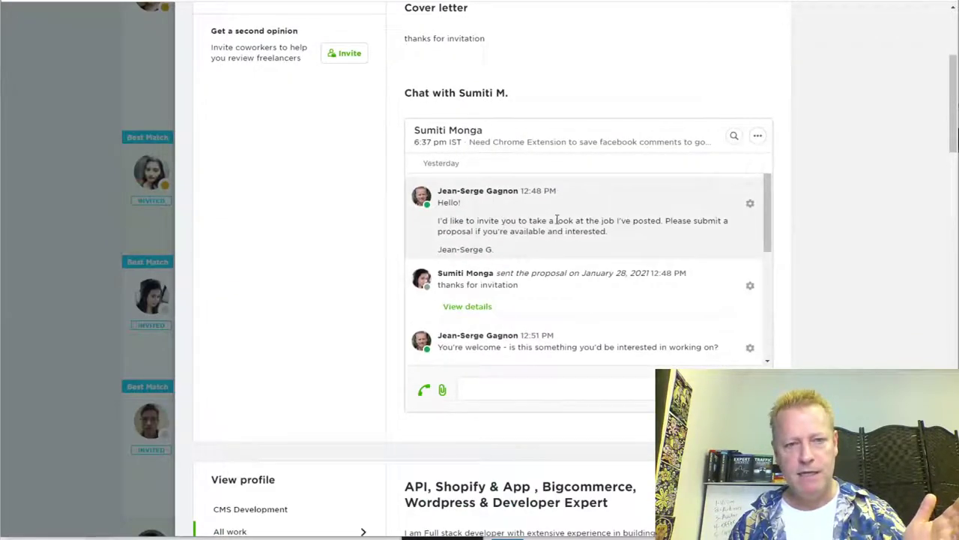
scroll(604, 261, down, 3)
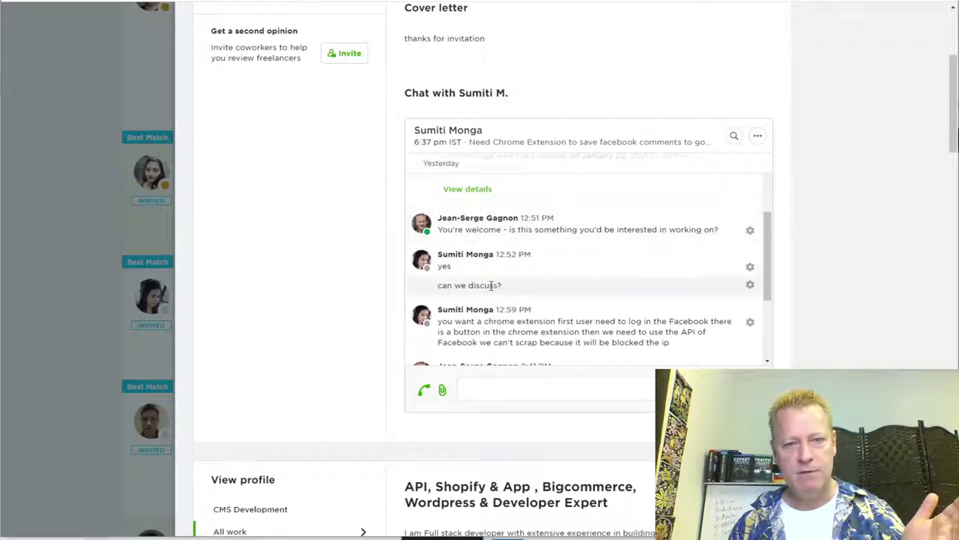
scroll(563, 278, down, 3)
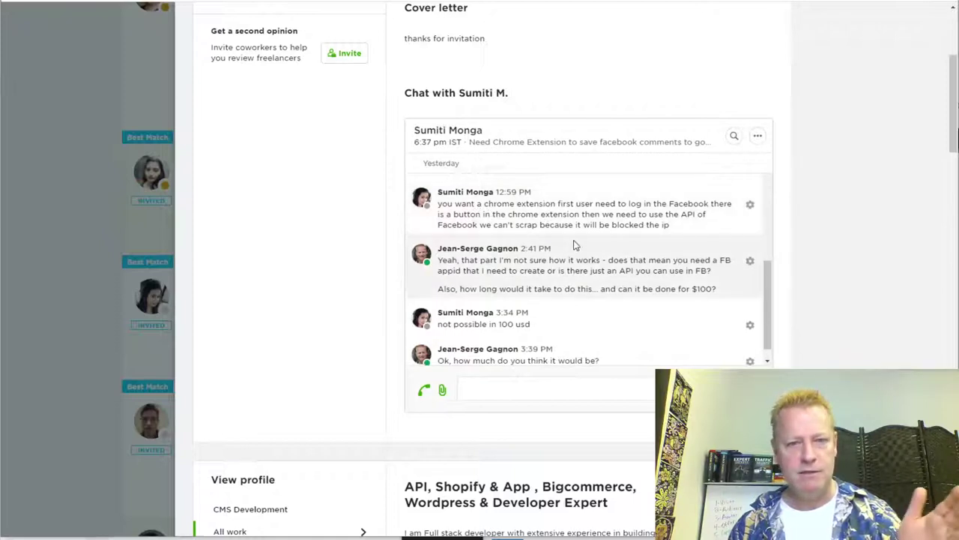
scroll(570, 244, down, 1)
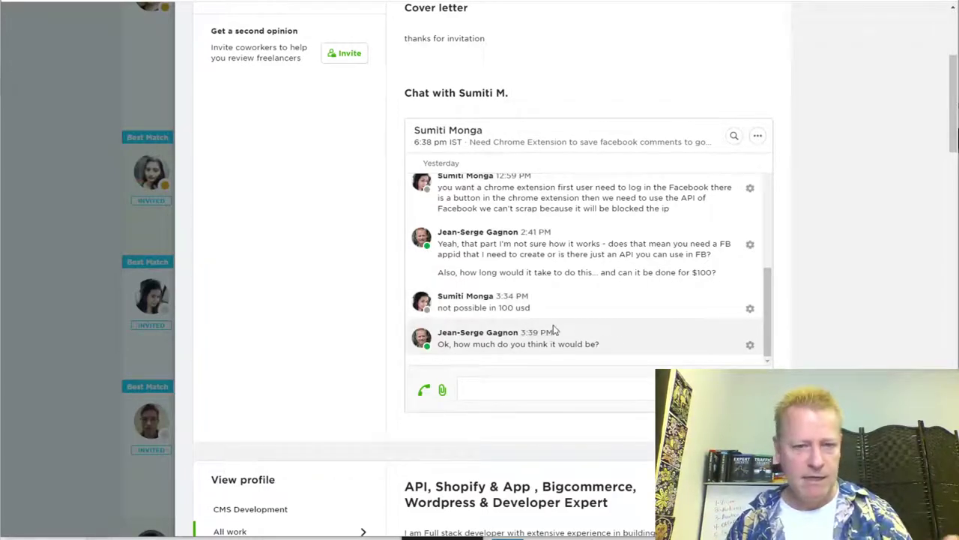
scroll(574, 297, up, 10)
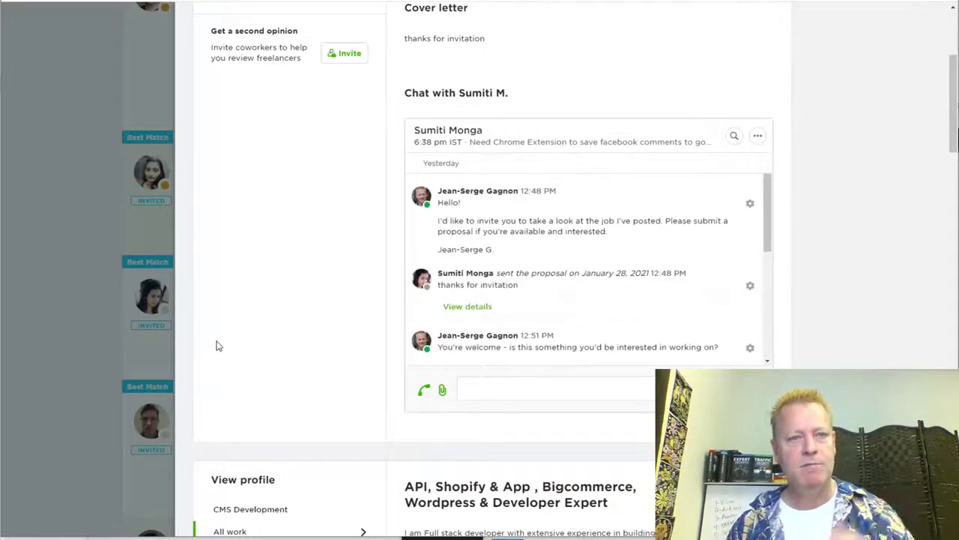
scroll(68, 266, up, 3)
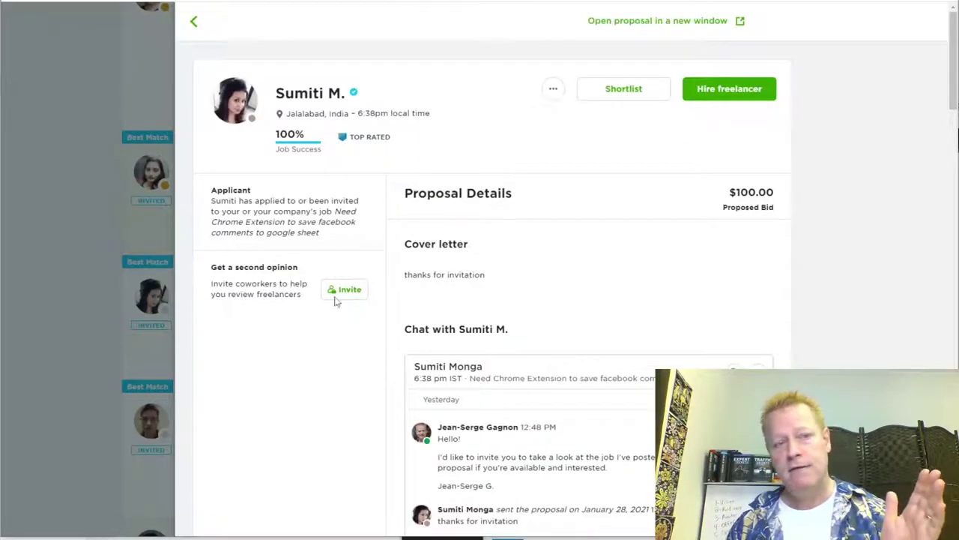
scroll(488, 344, down, 3)
scroll(685, 161, up, 3)
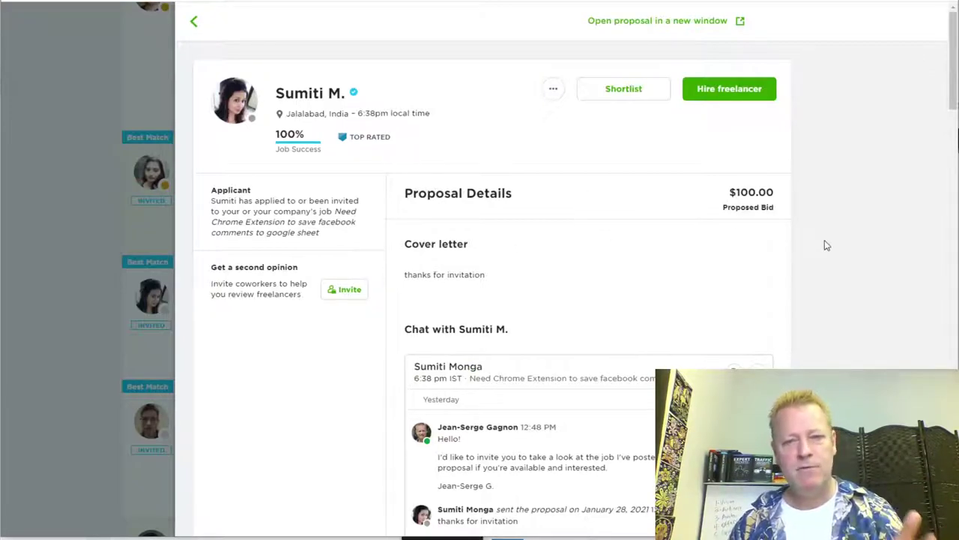
click(91, 277)
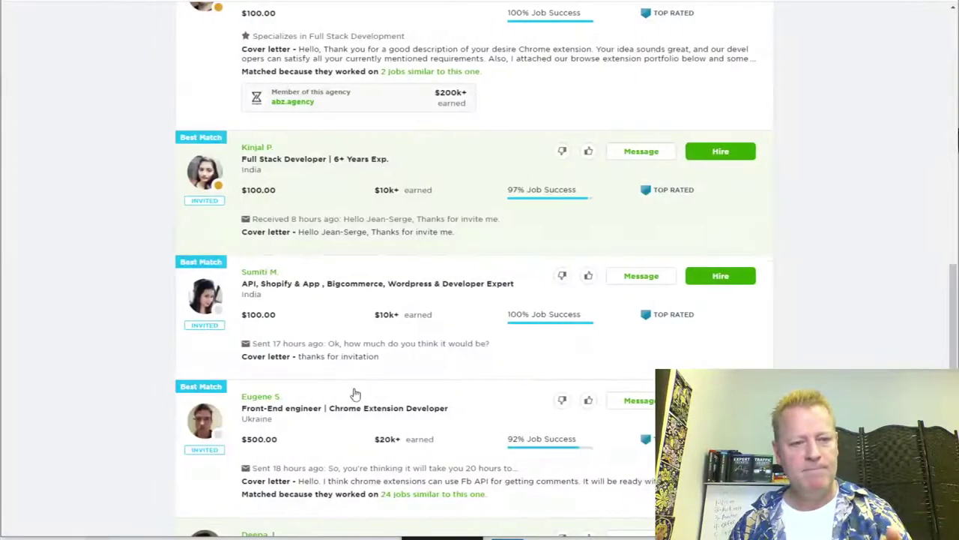
scroll(485, 235, down, 3)
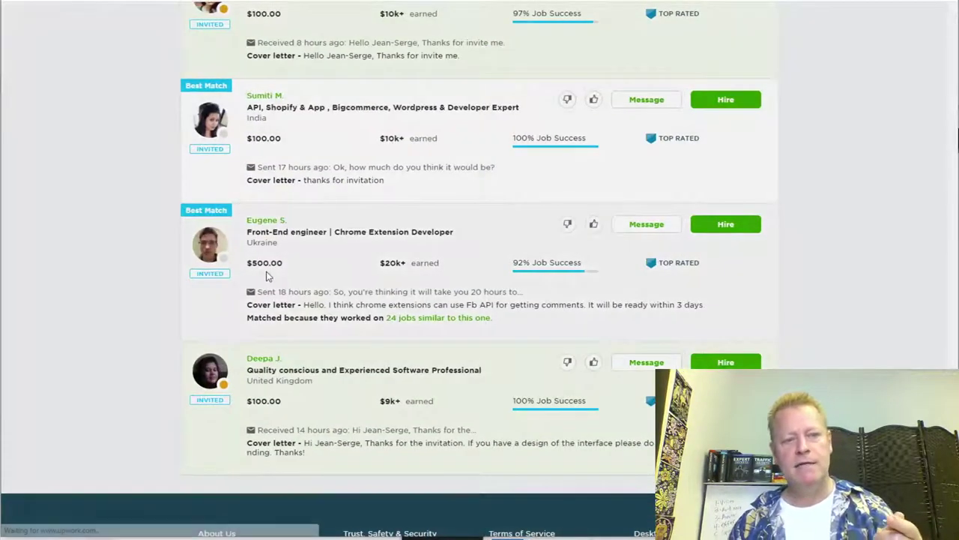
click(268, 274)
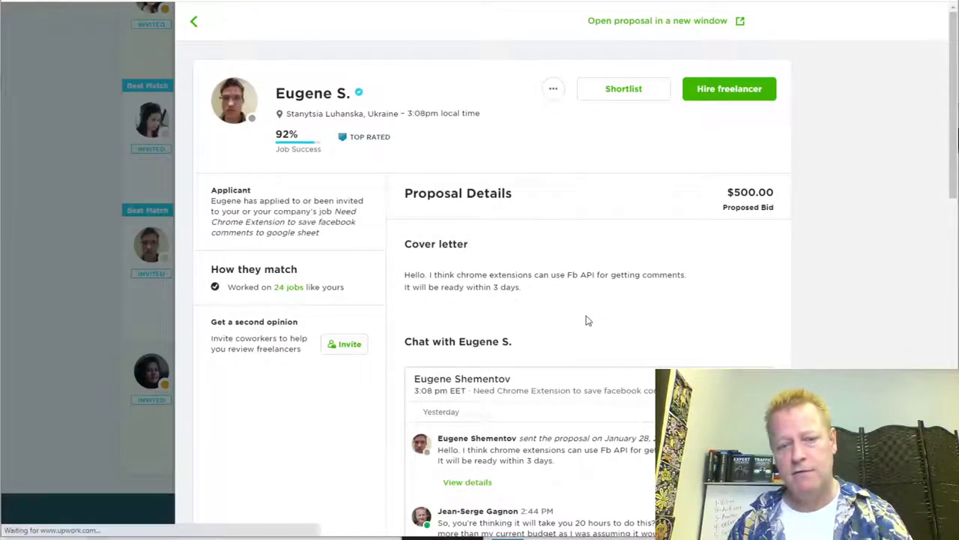
scroll(525, 428, down, 5)
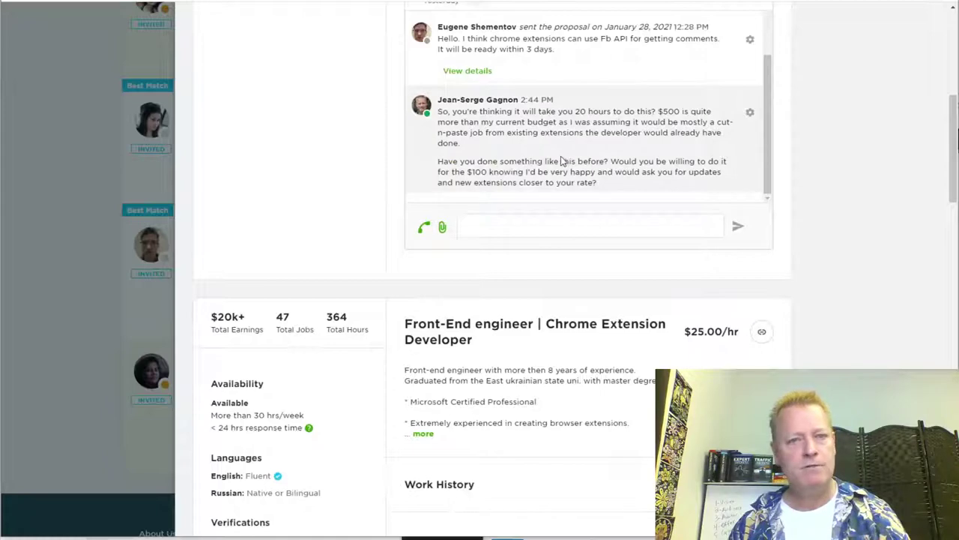
scroll(562, 161, up, 5)
scroll(544, 191, down, 2)
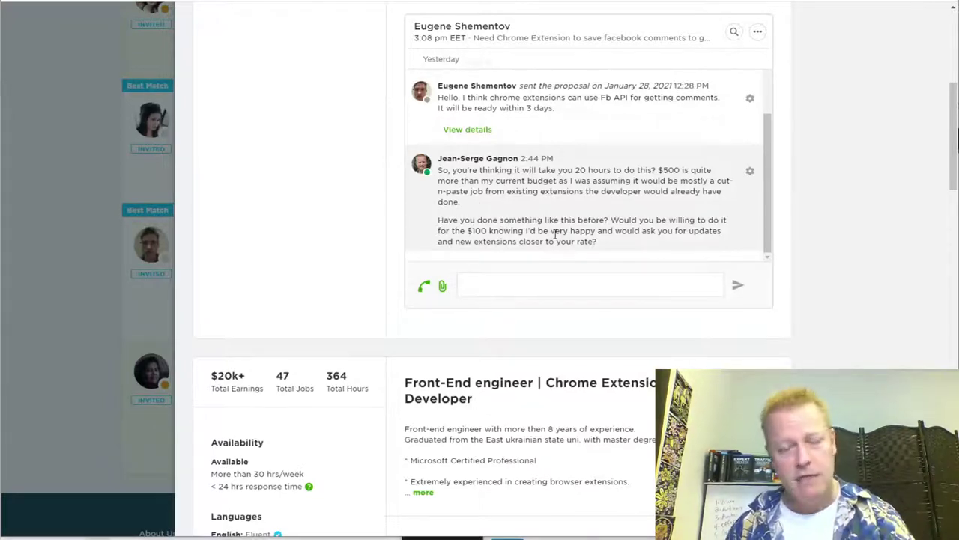
click(93, 322)
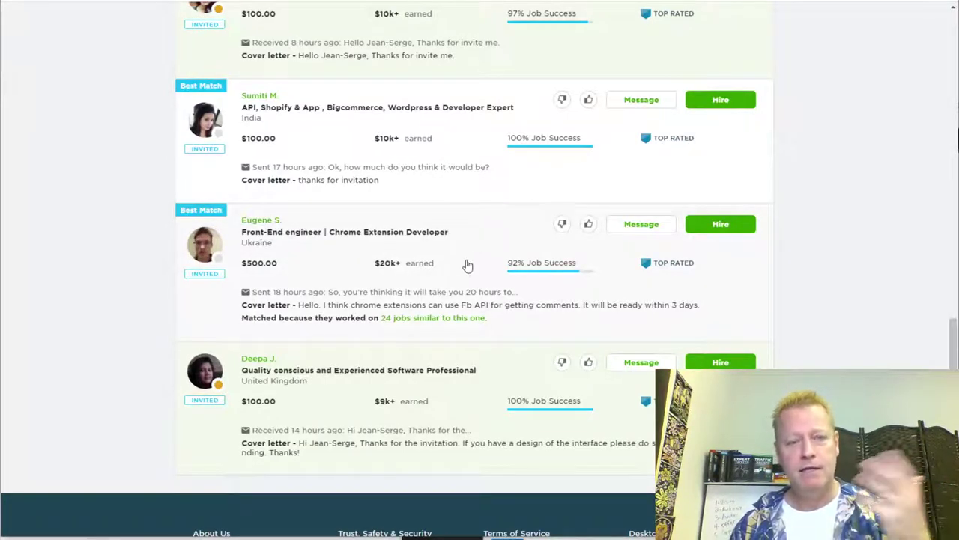
scroll(485, 327, up, 2)
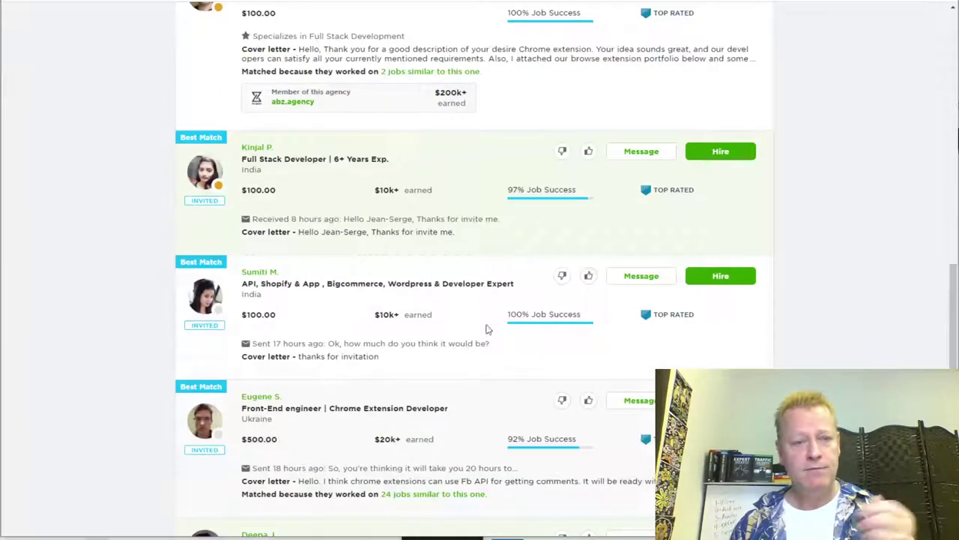
scroll(495, 275, up, 4)
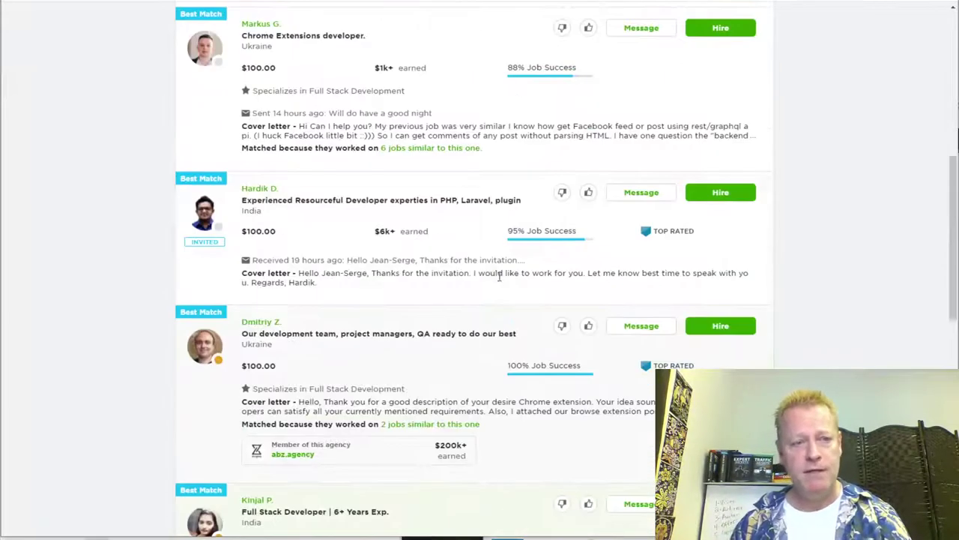
scroll(466, 311, up, 2)
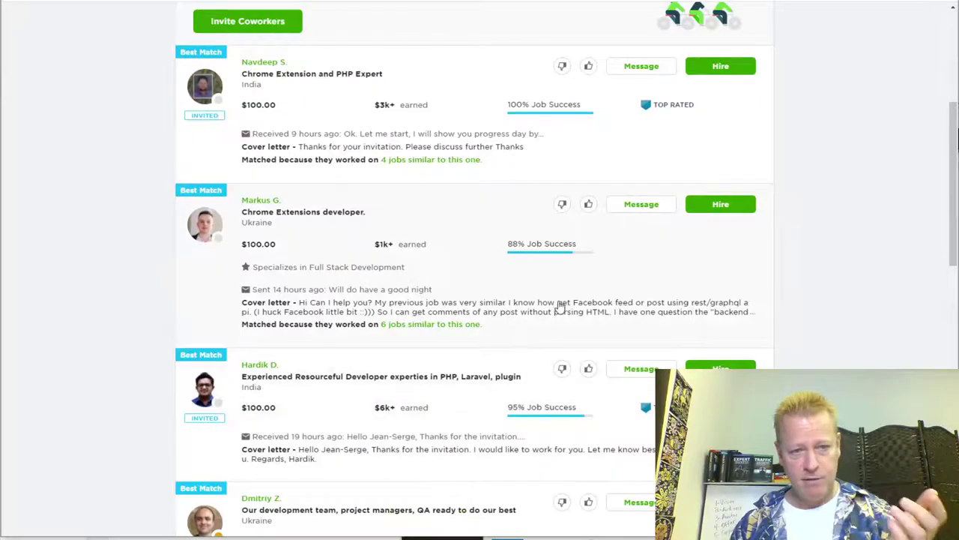
scroll(487, 313, up, 3)
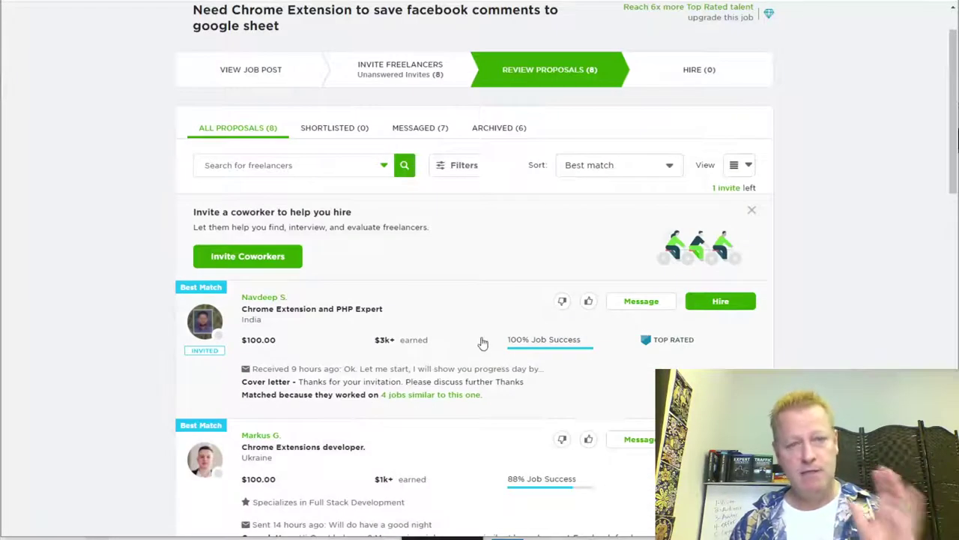
Step: Scroll back to the top of the Review Proposals page
scroll(452, 335, up, 1)
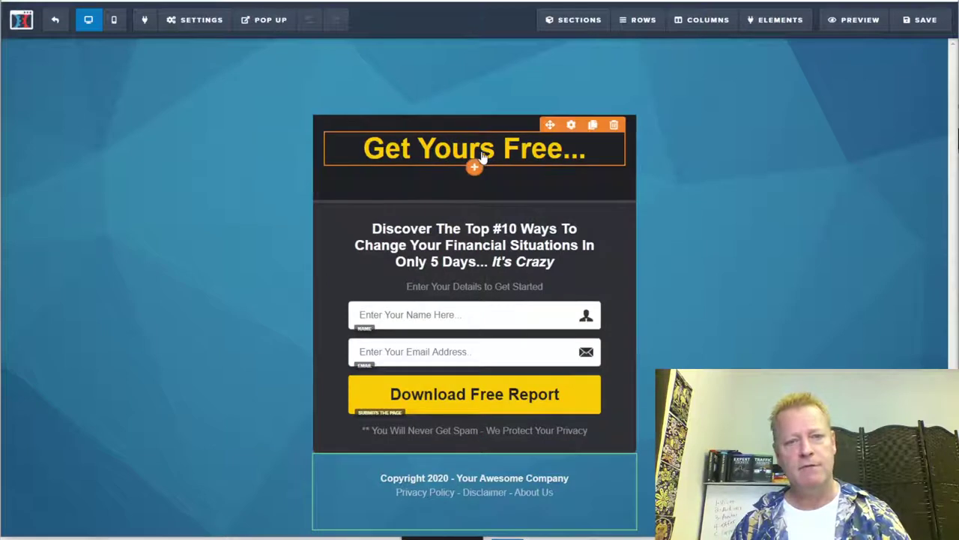
Step: Replace the 'Get Yours Free...' headline with 'Your OWN multi-million software business'
click(483, 152)
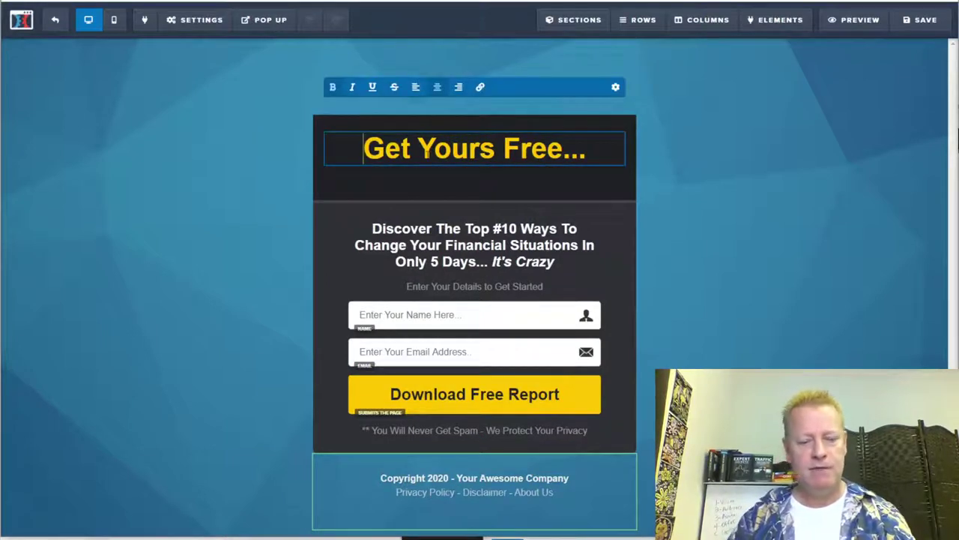
triple_click(425, 152)
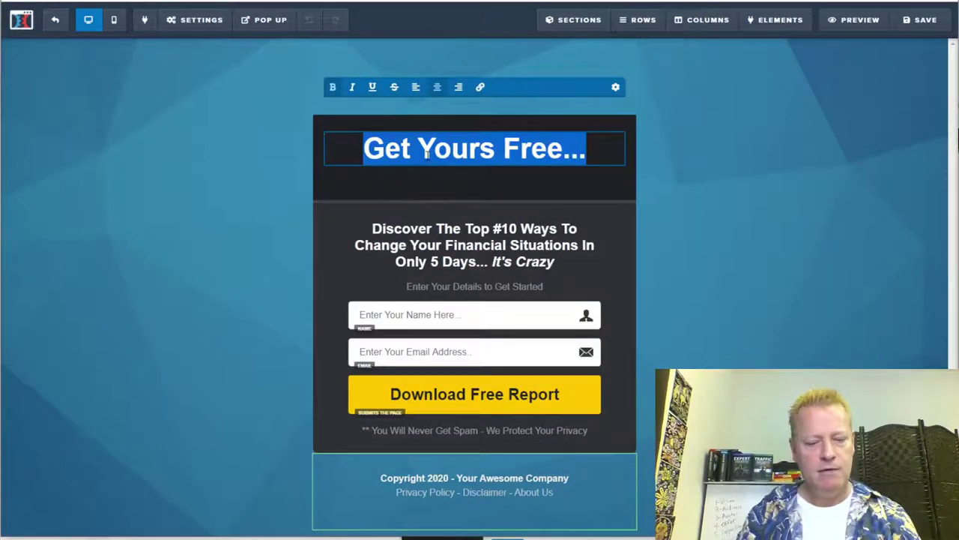
text(Your VERY)
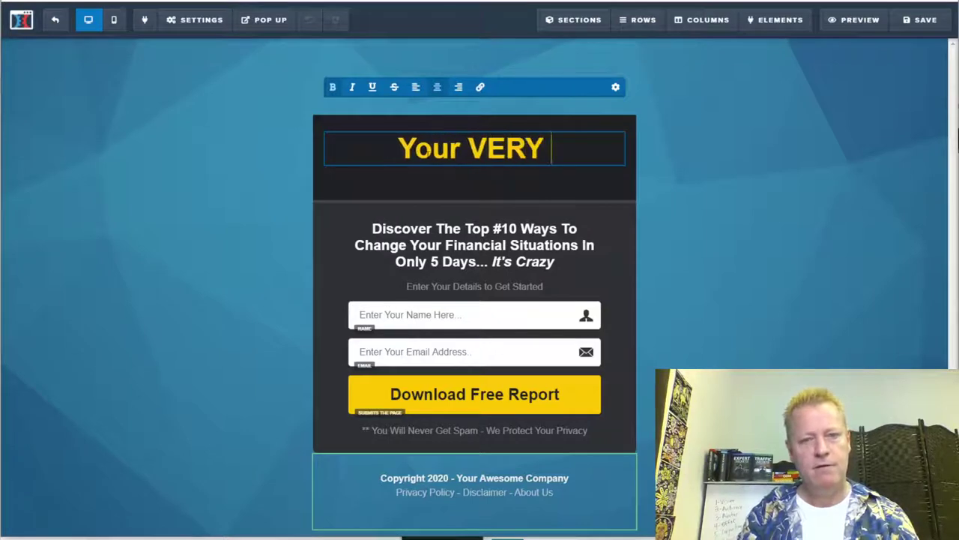
key(BackSpace)
key(BackSpace)
key(BackSpace)
key(BackSpace)
text(OWN sot)
key(BackSpace)
key(BackSpace)
key(BackSpace)
text(multi-mill)
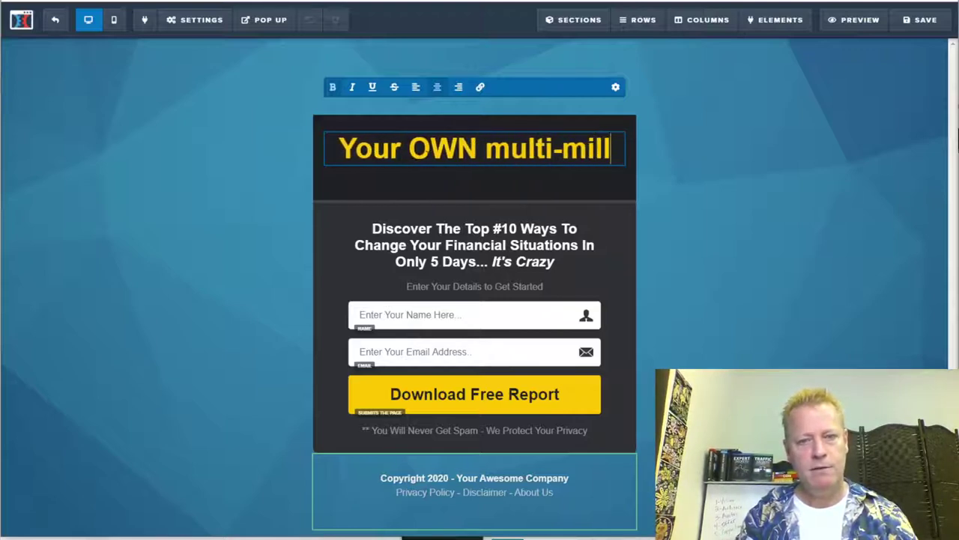
text(ion)
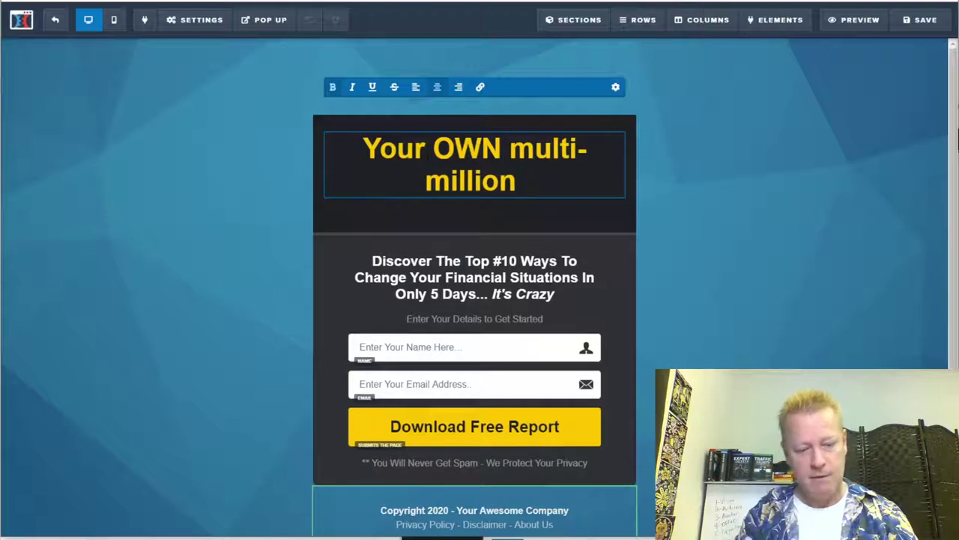
text( software buein)
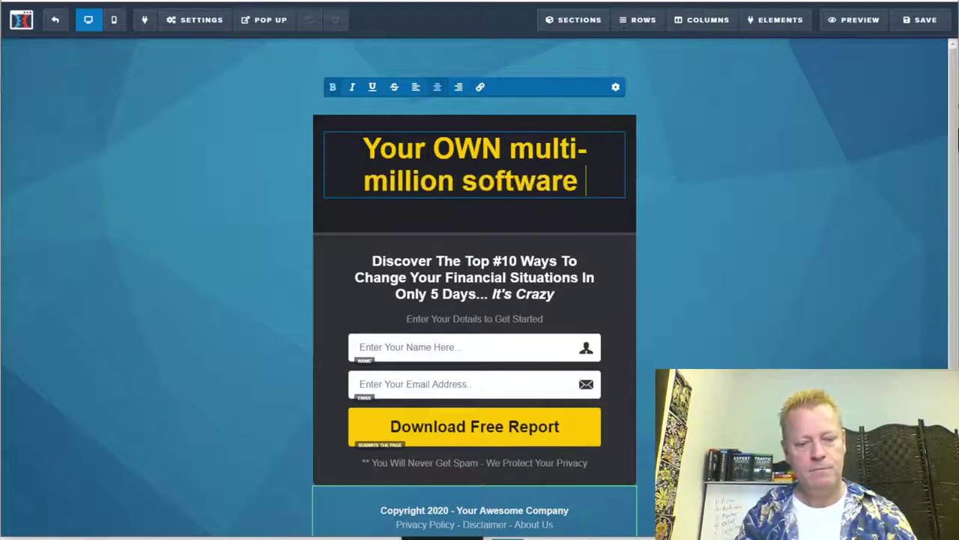
key(BackSpace)
key(BackSpace)
key(BackSpace)
text(siness)
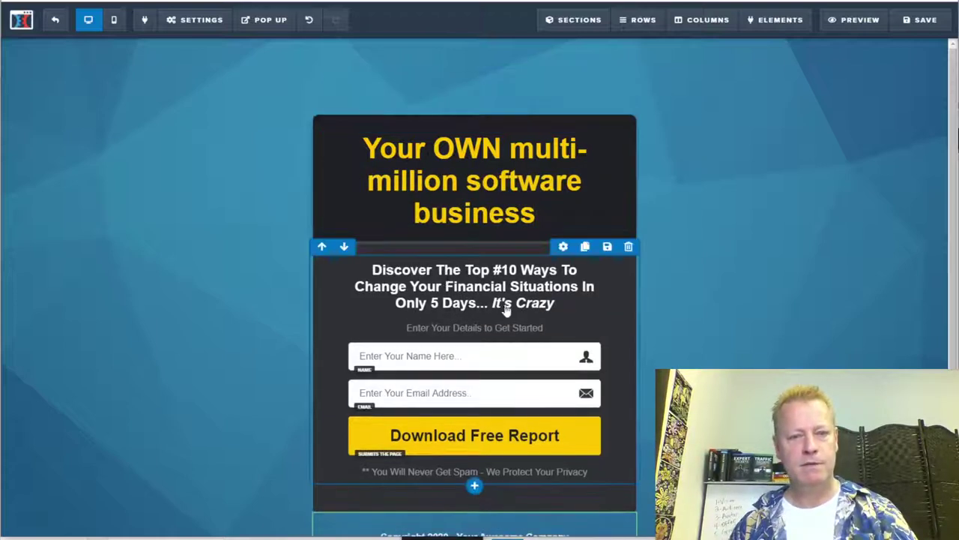
Step: Replace the subheadline with 'Learn the easy steps to starting your very own multi-million software business with just one hundred dollars...'
click(441, 303)
triple_click(547, 302)
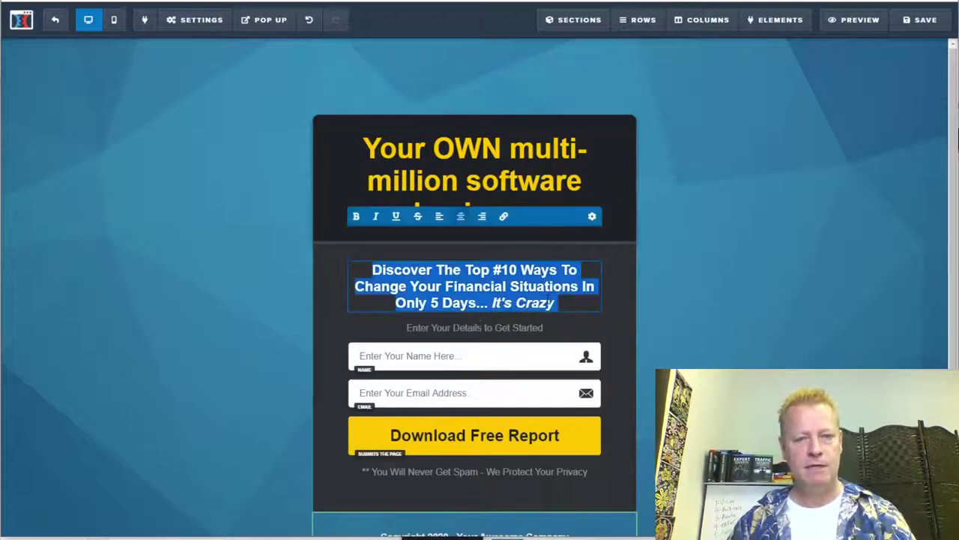
text(Learn )
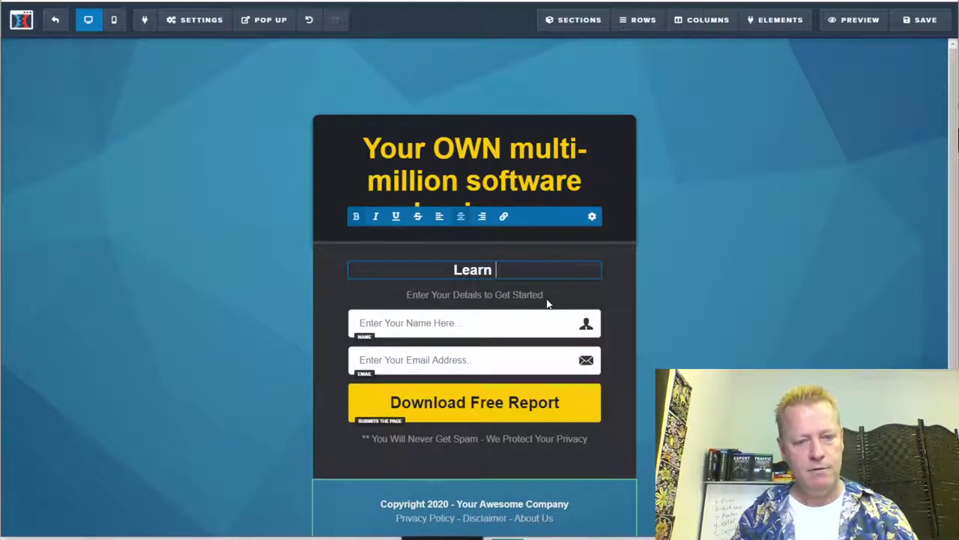
text(the easy s)
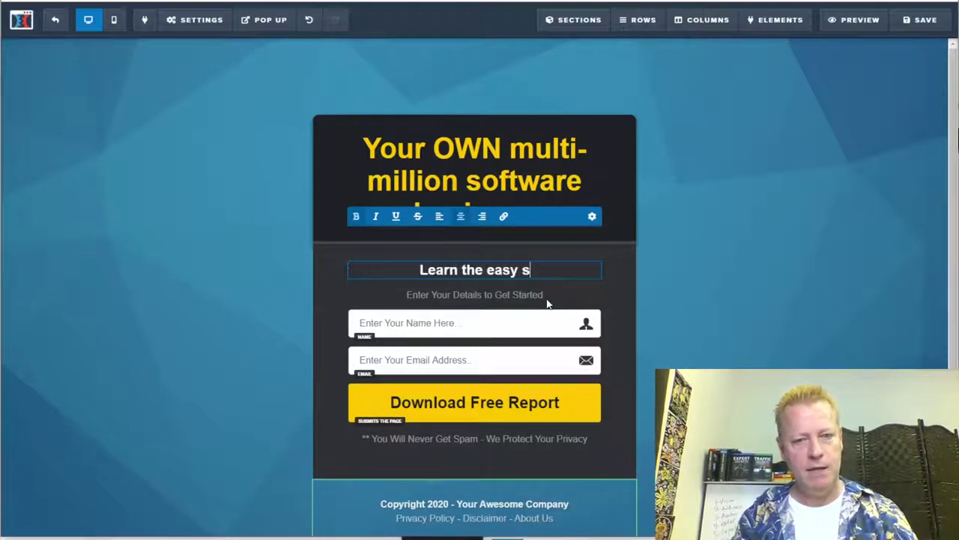
text(teps to )
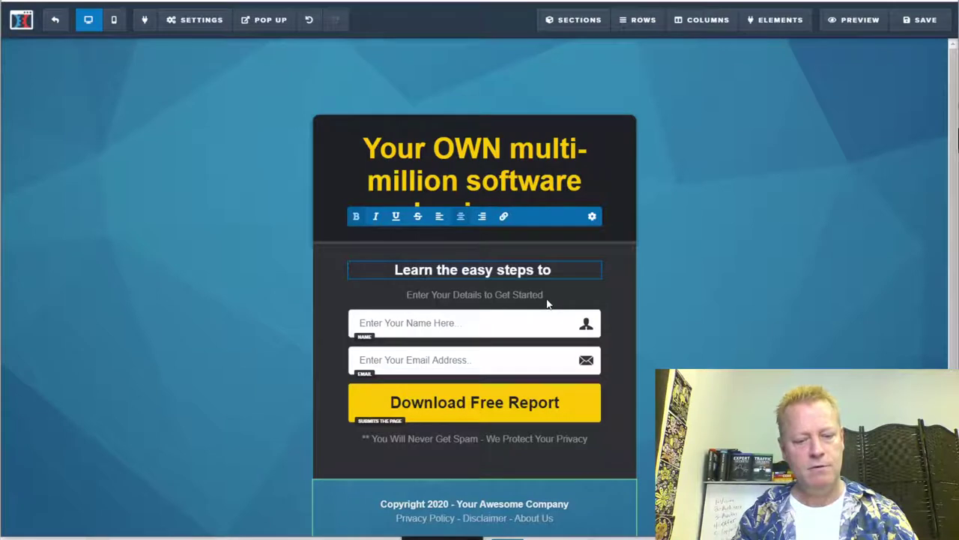
text(starting yoru o)
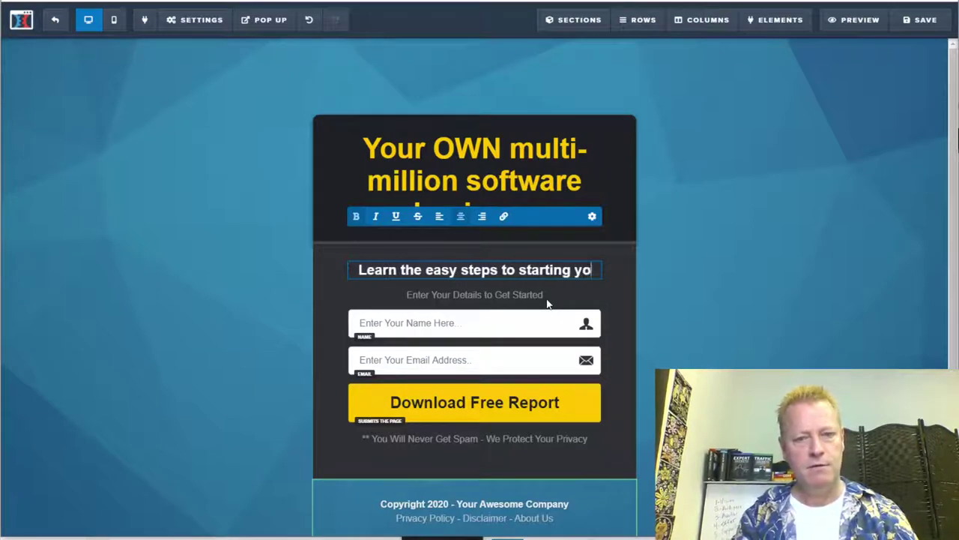
key(BackSpace)
key(BackSpace)
key(BackSpace)
key(BackSpace)
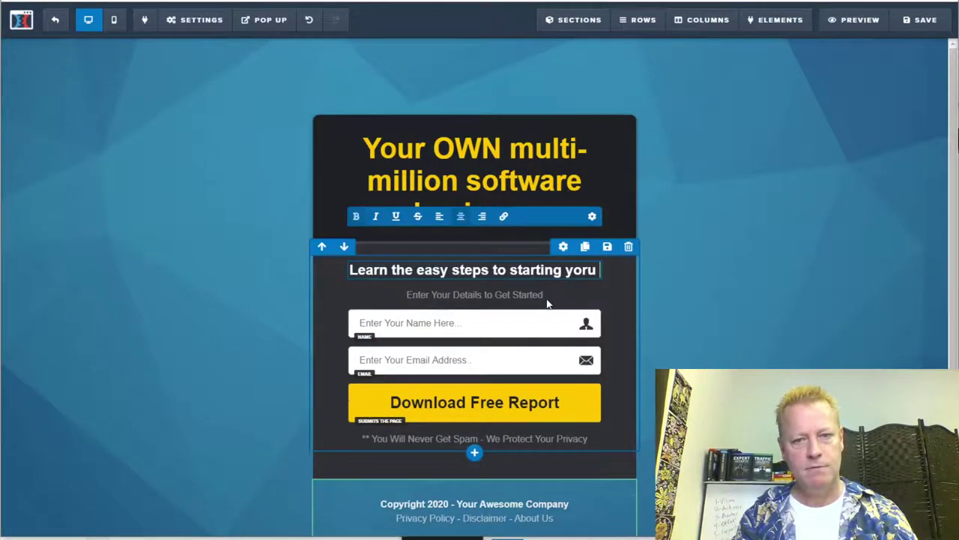
text(ur)
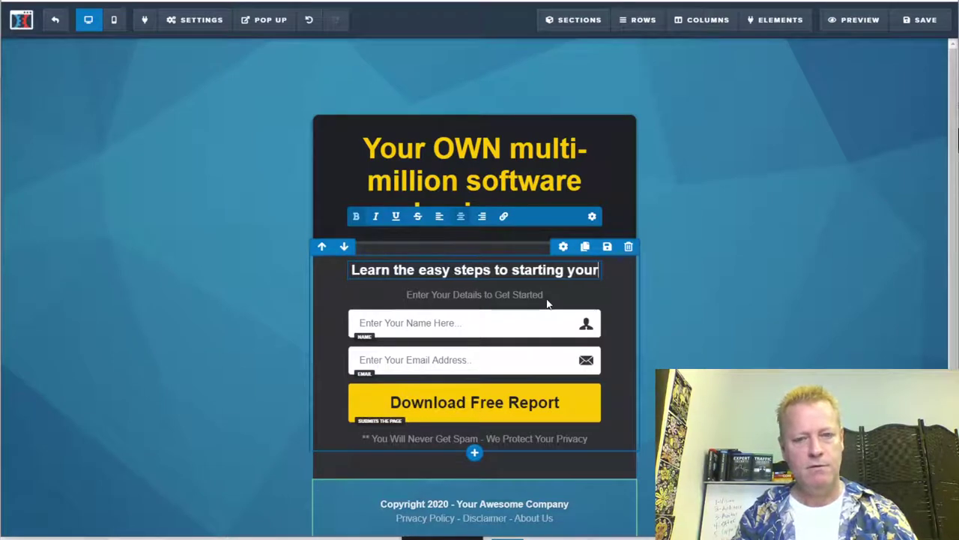
text( very own )
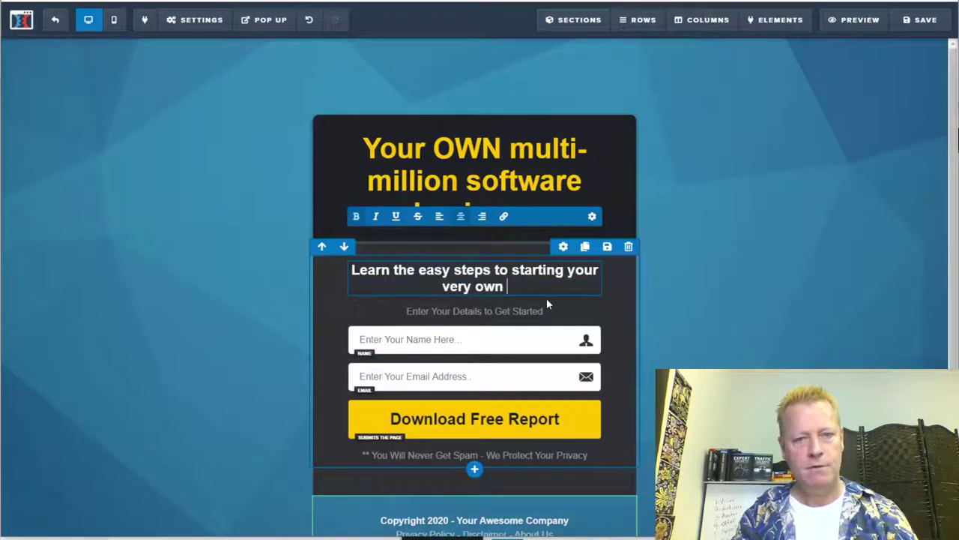
text(multi-mi)
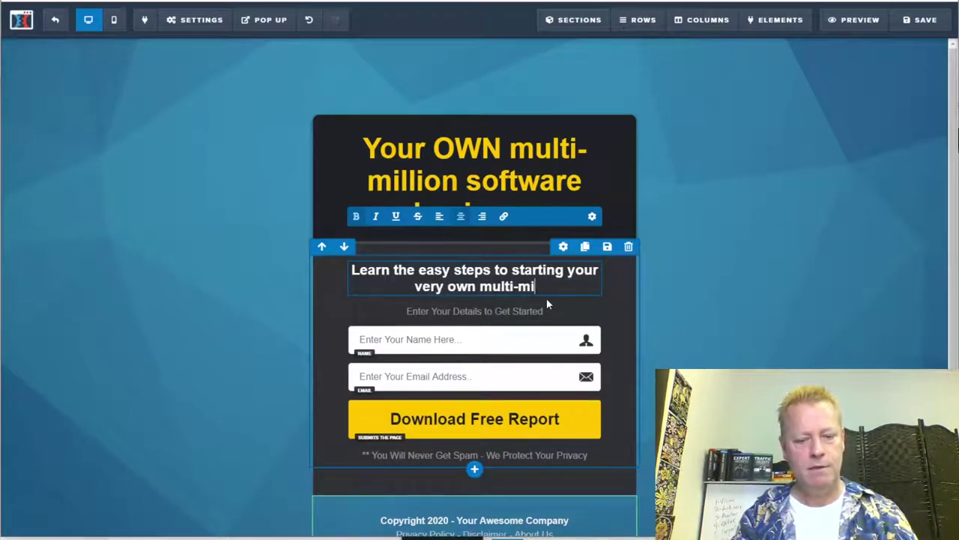
text(llion d)
key(BackSpace)
text(softw)
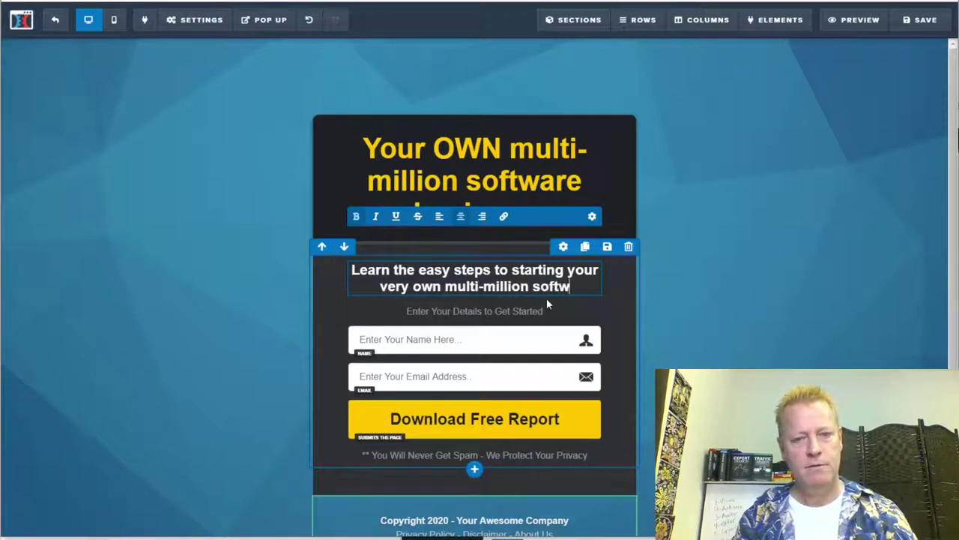
text(are business)
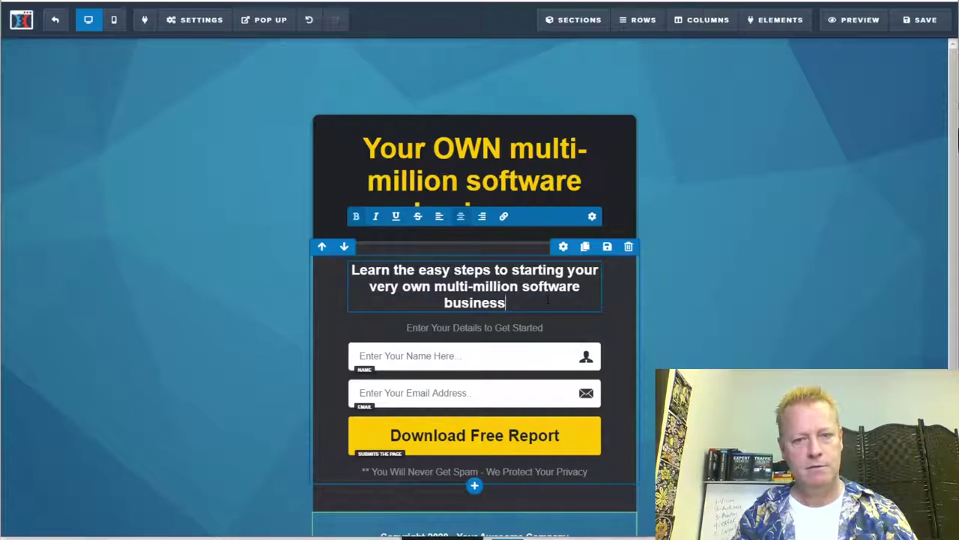
text( with just )
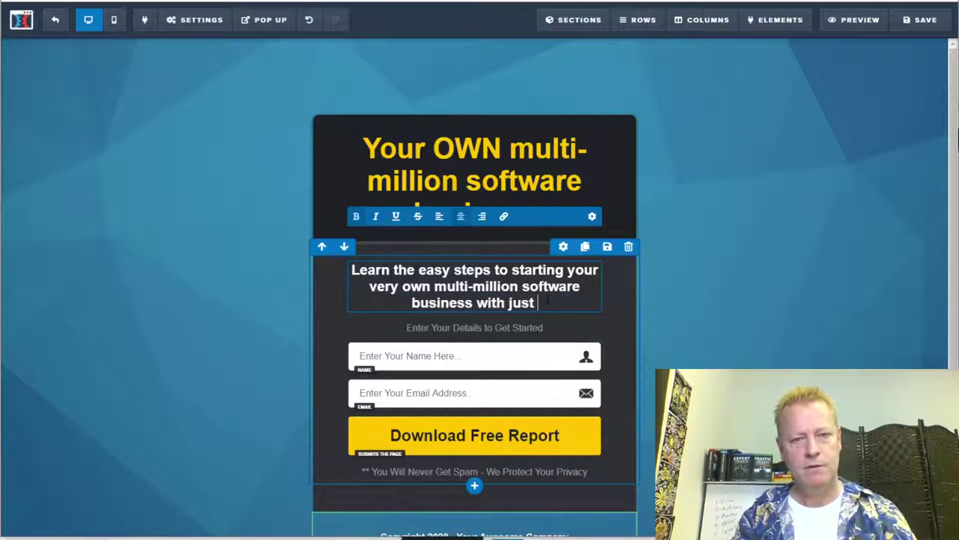
text(on hundre)
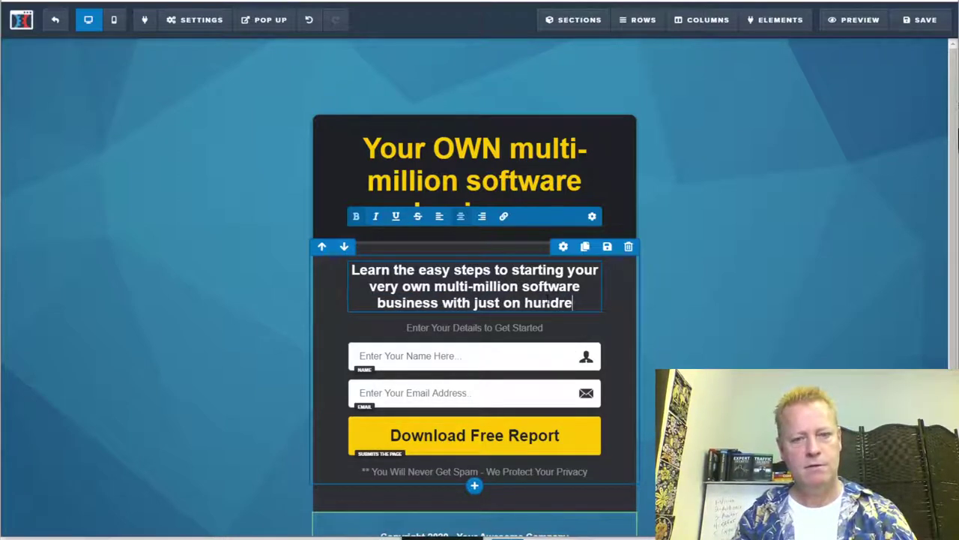
text(d dollar)
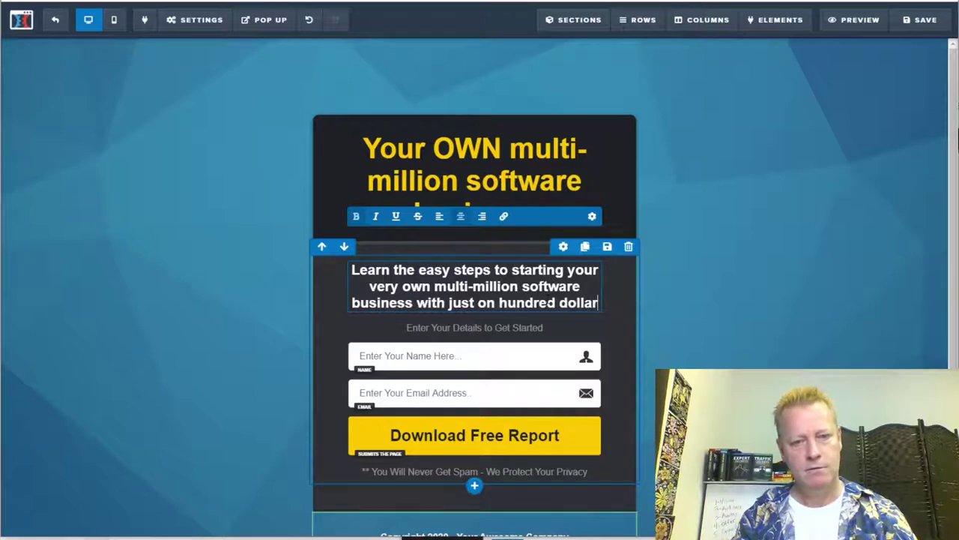
text(s)
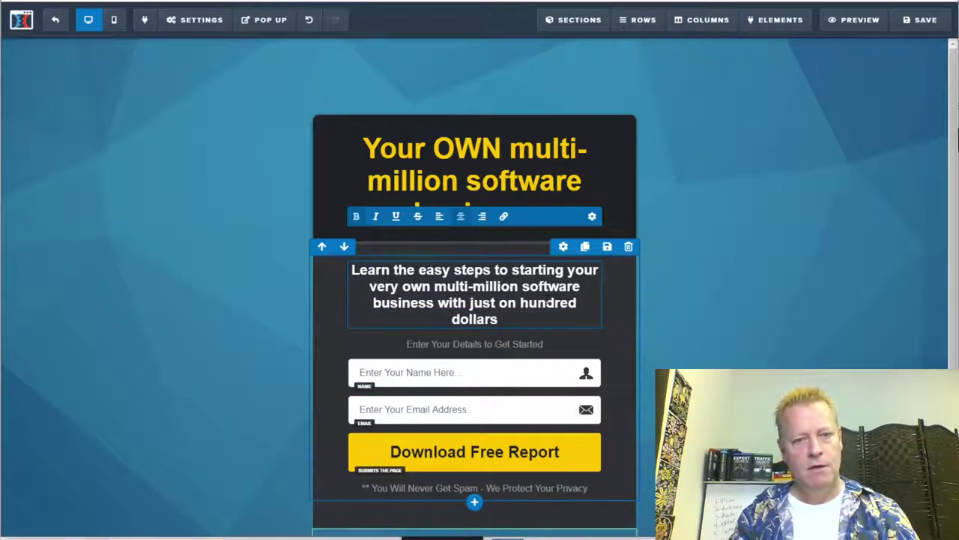
text( wi)
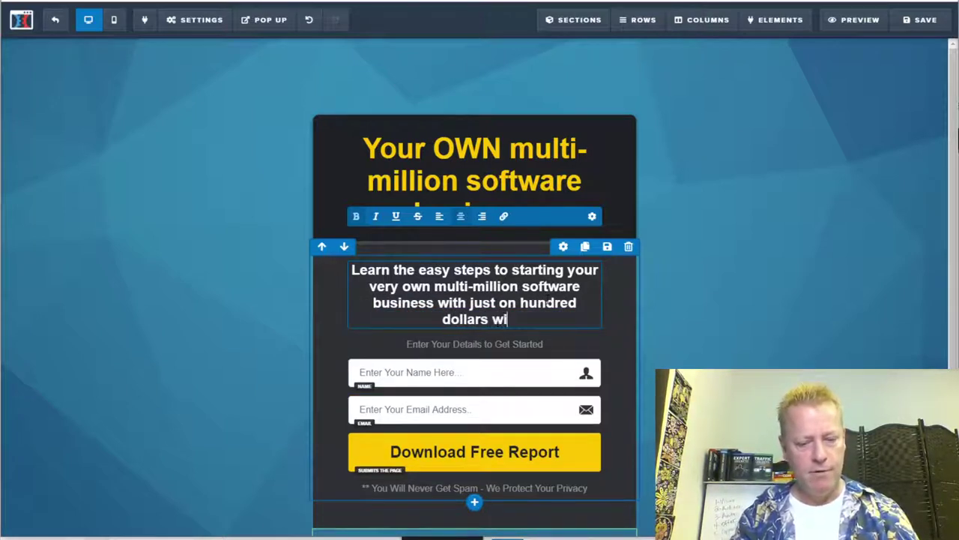
text(thout being a p)
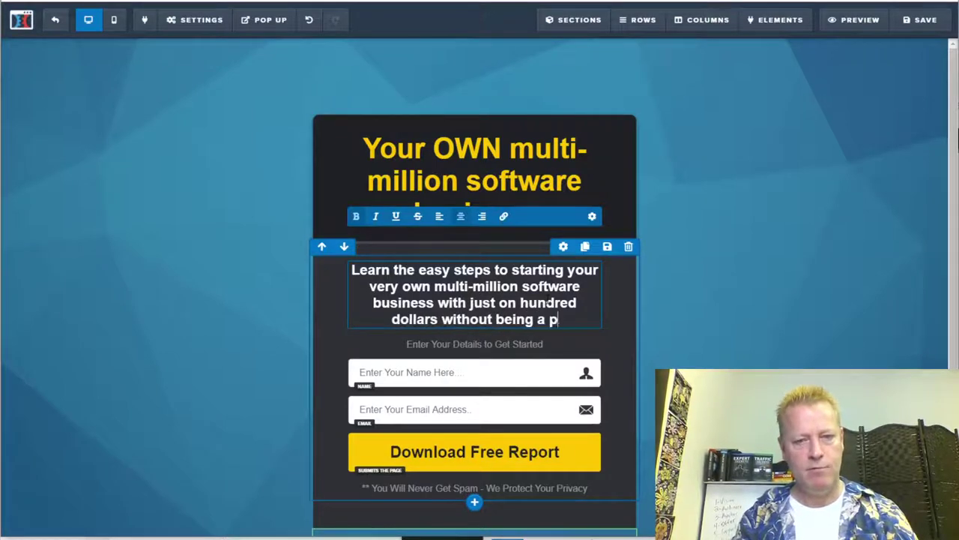
text(rogrammer)
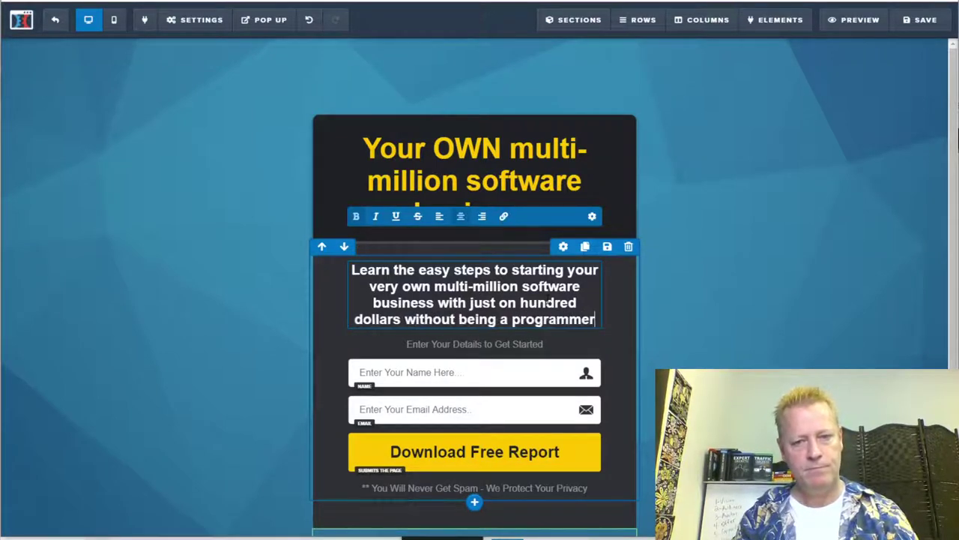
text( or knowing anything about)
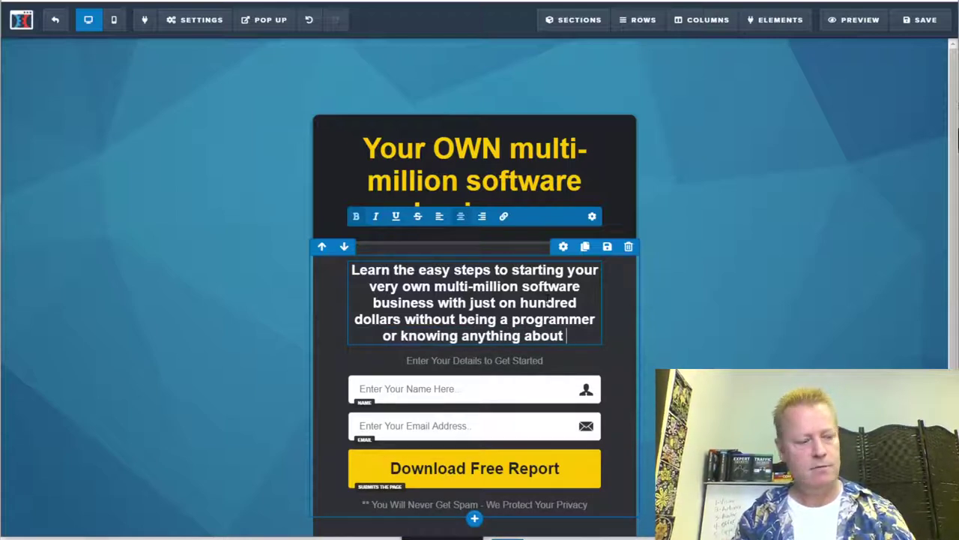
text( hiring people.)
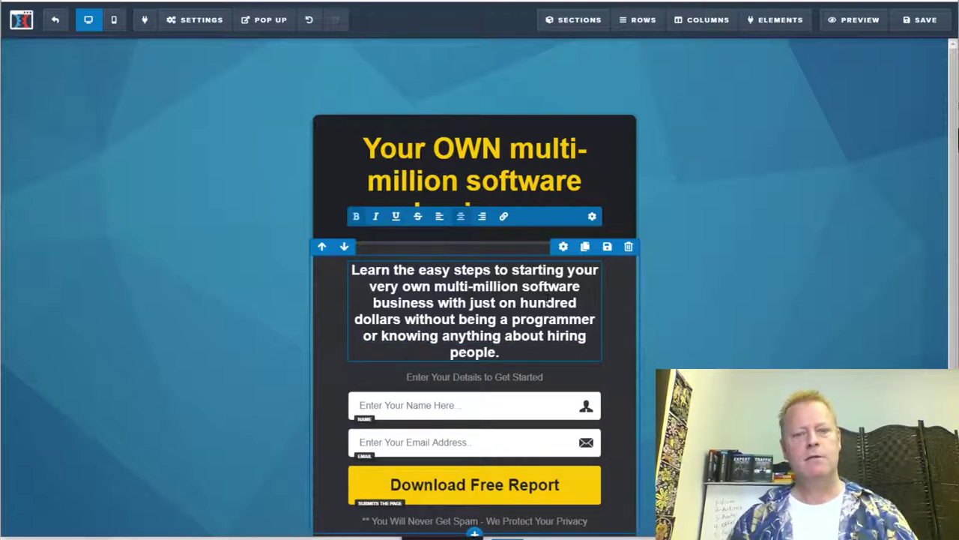
scroll(631, 419, down, 2)
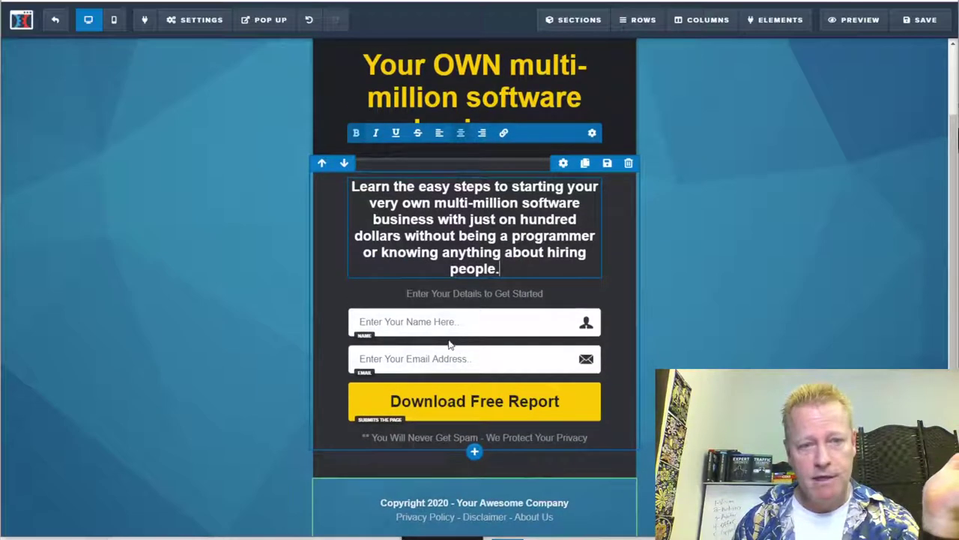
Step: In the opt-in button's settings, replace 'Download Free Report' with 'Get details now'
click(644, 447)
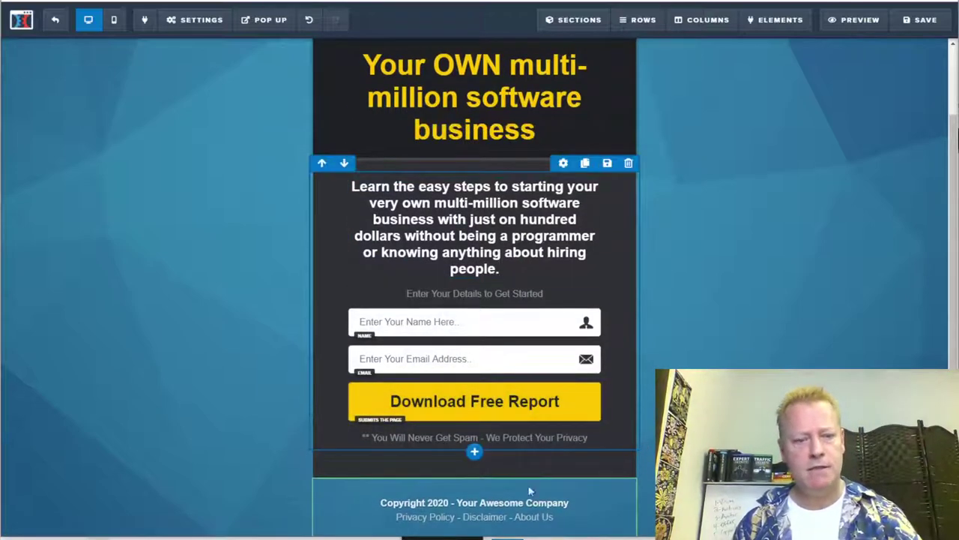
click(483, 405)
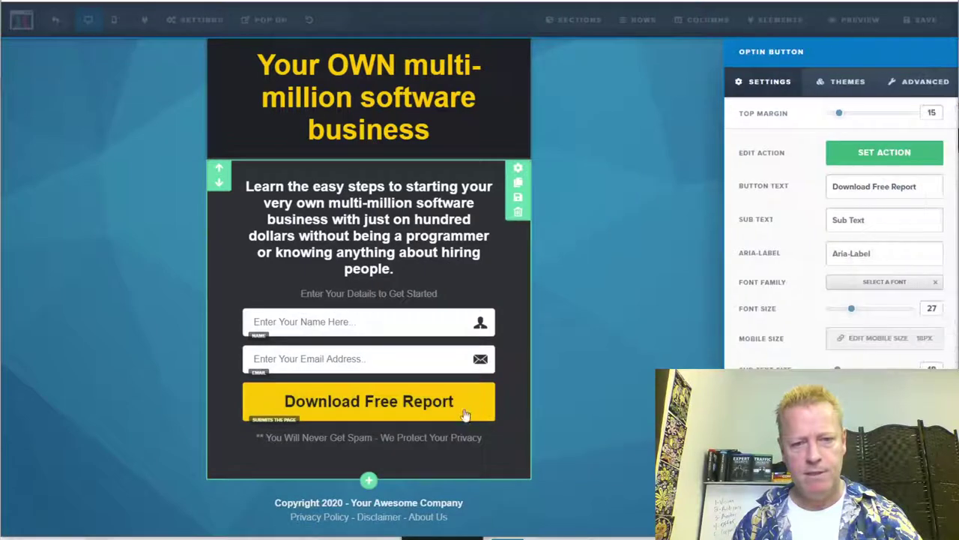
drag(919, 186, 796, 199)
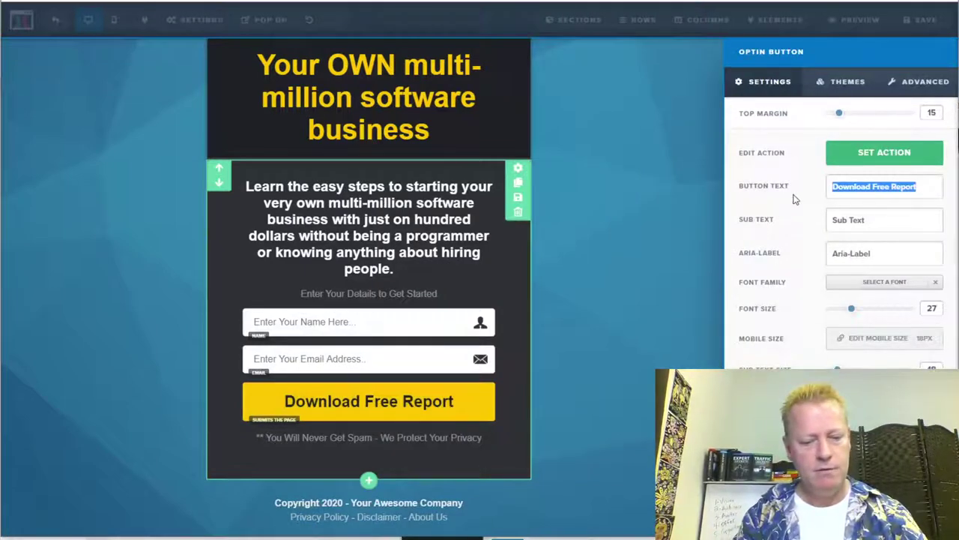
text(Get )
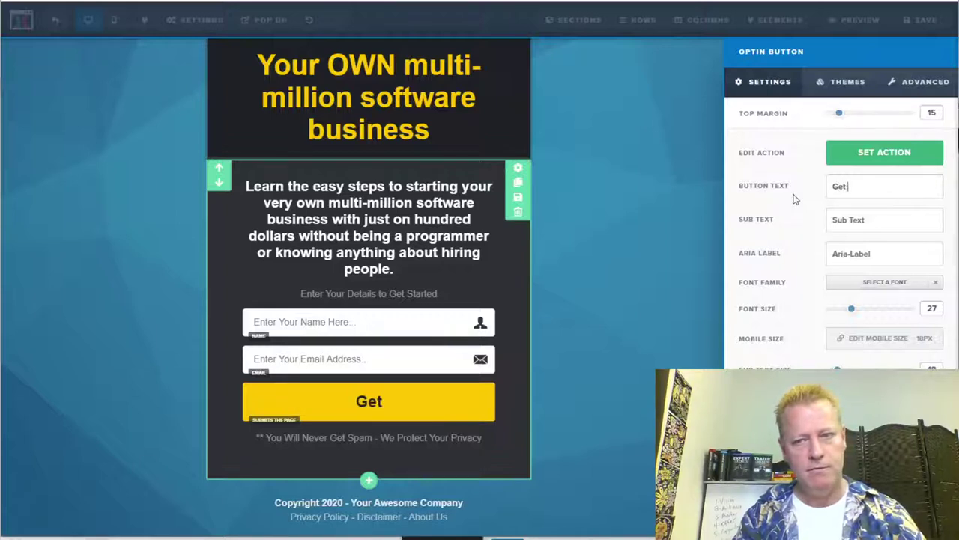
text(details)
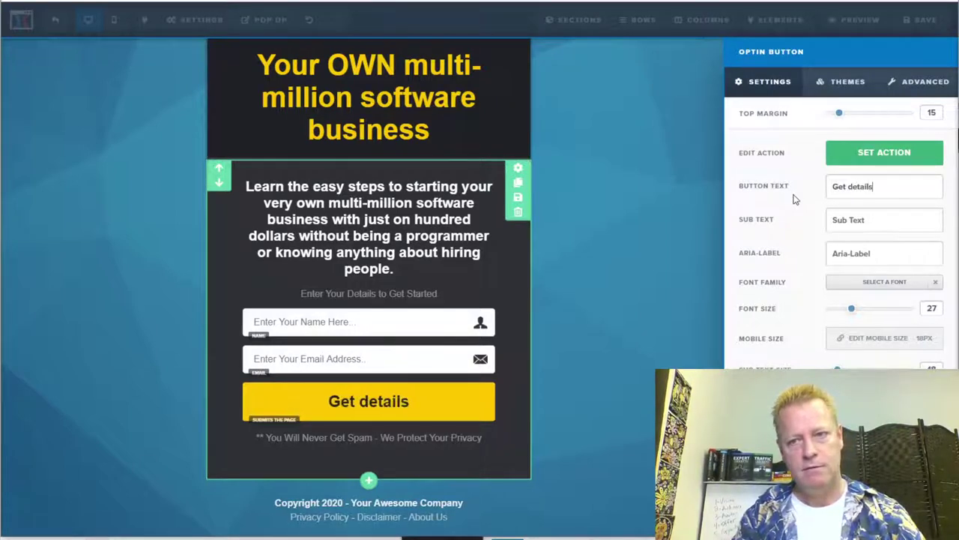
key(BackSpace)
text(s now)
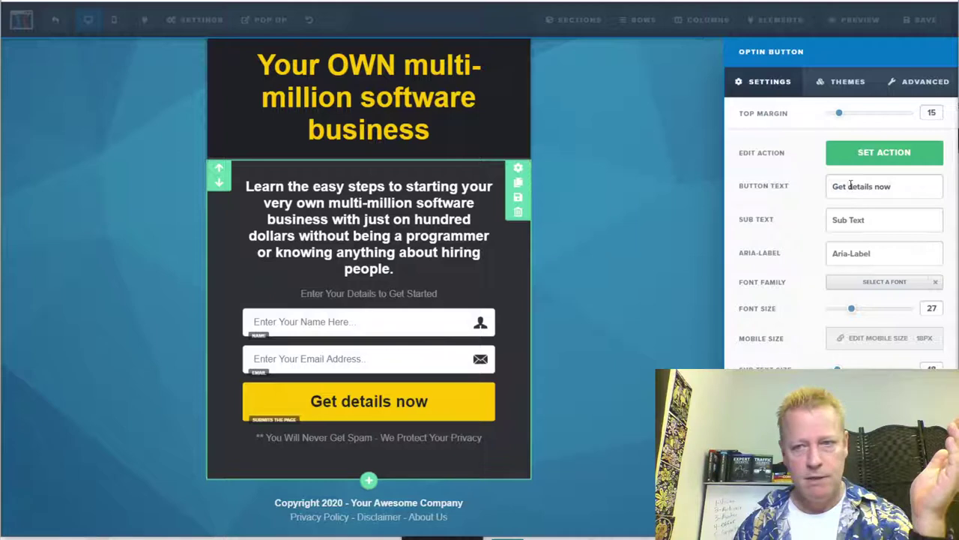
drag(903, 189, 818, 185)
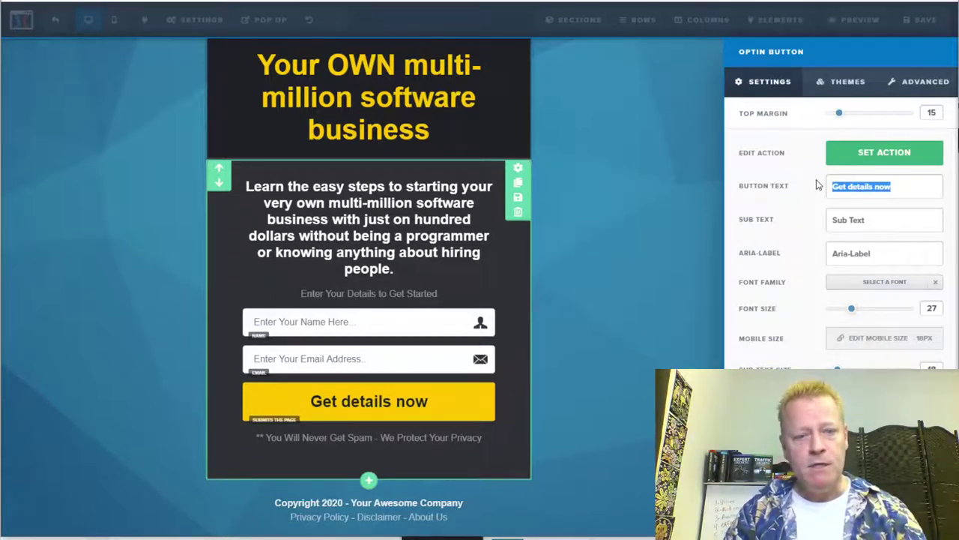
Step: Label the button 'Find out more NOW' and begin writing its sub text
text(Find)
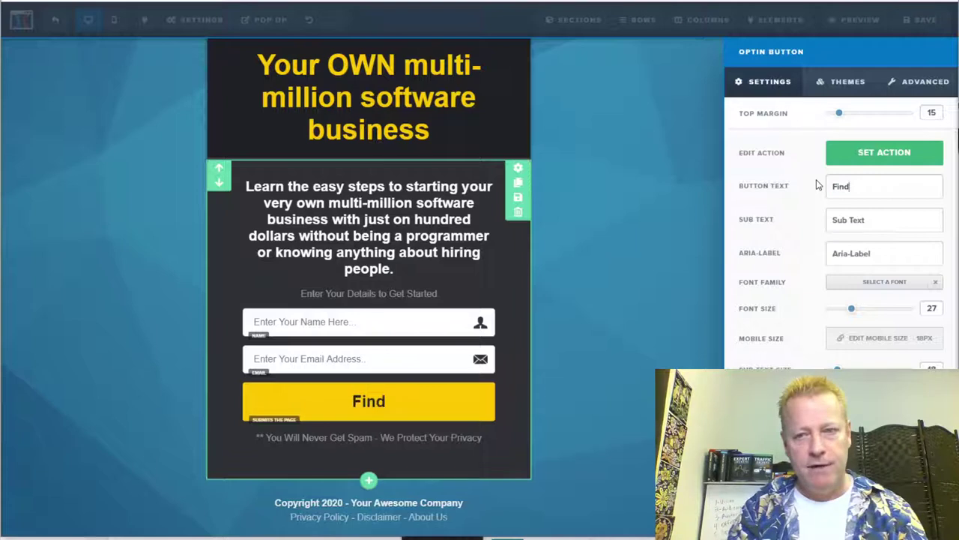
text( out more)
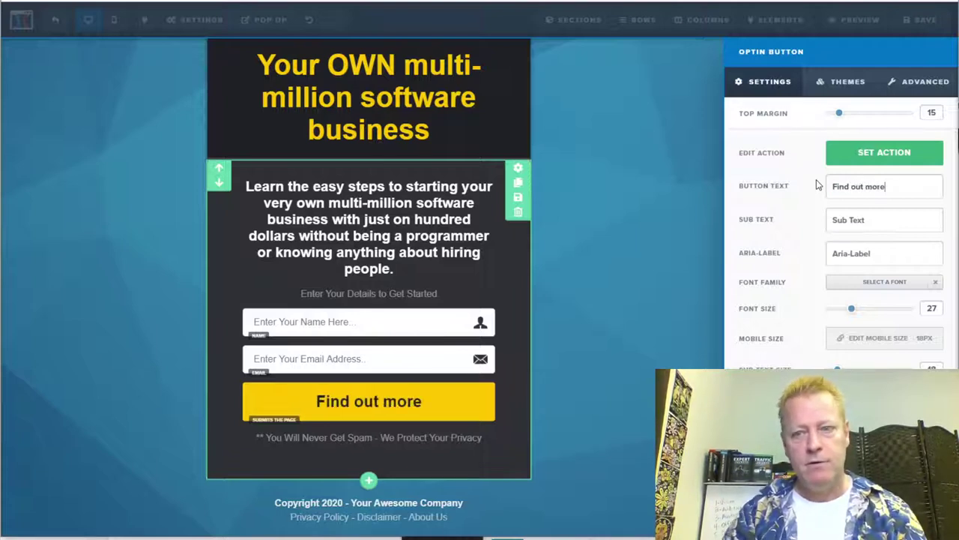
text( NOW)
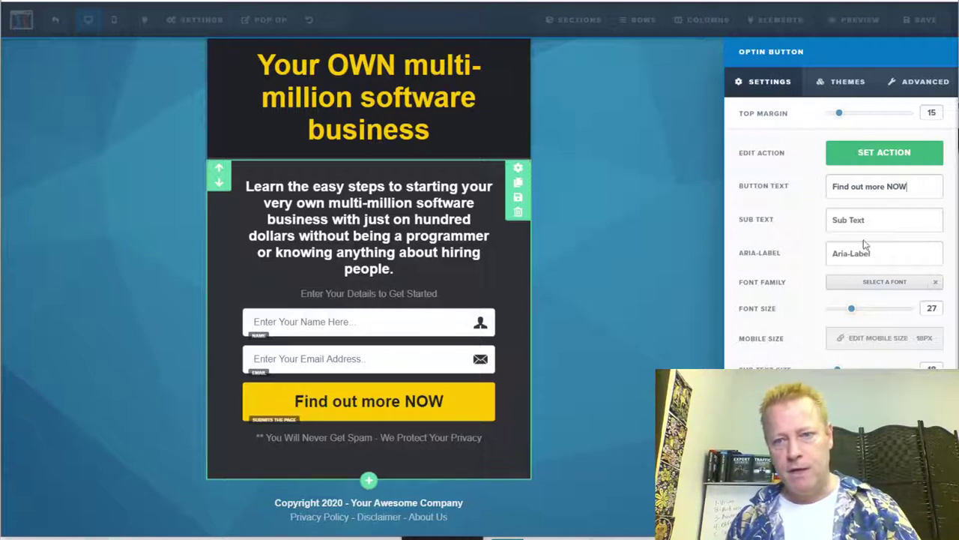
click(823, 225)
text(Hell)
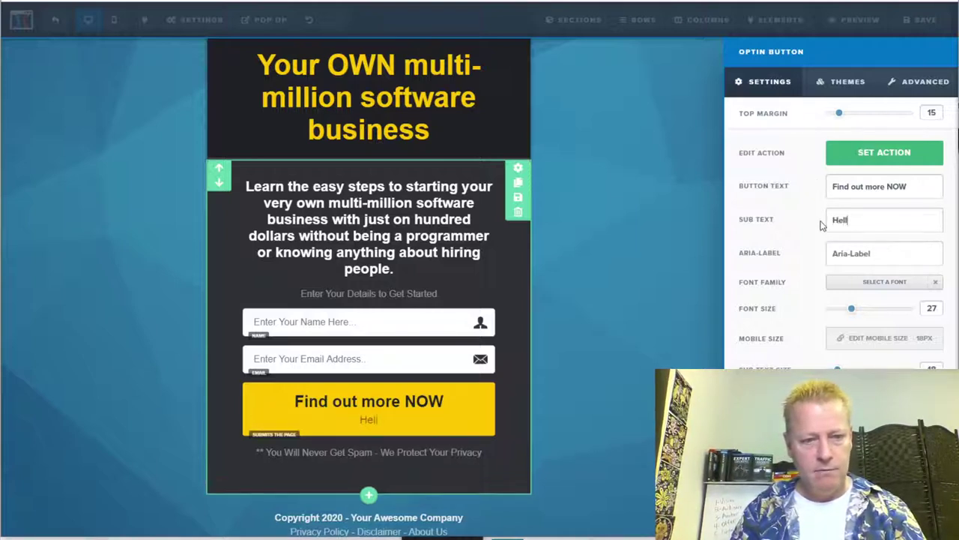
key(BackSpace)
key(BackSpace)
key(BackSpace)
key(BackSpace)
text(I)
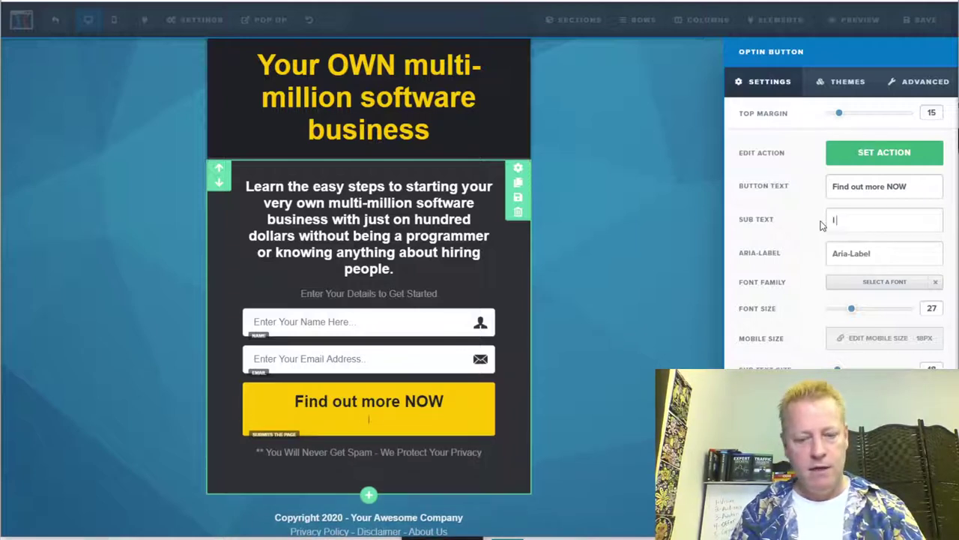
text( will send you)
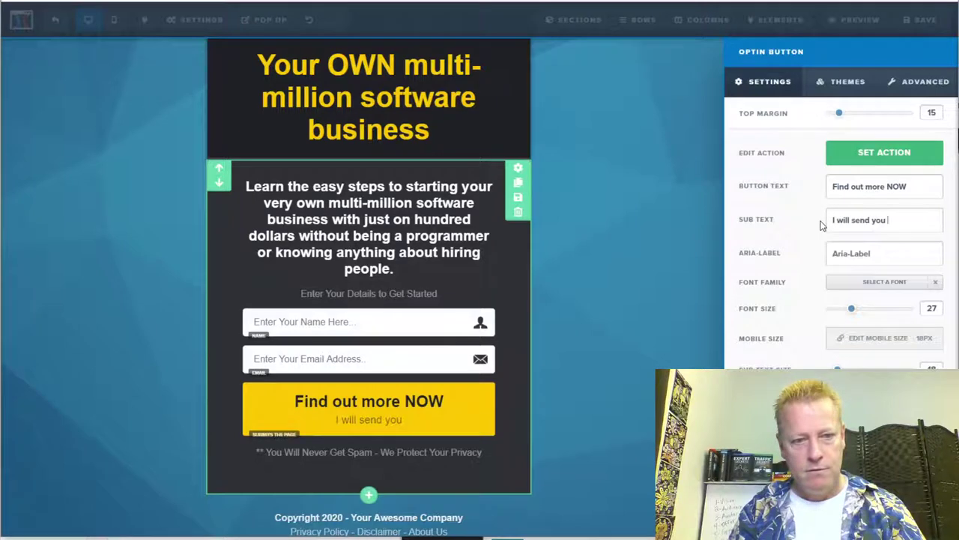
key(BackSpace)
key(BackSpace)
key(BackSpace)
key(BackSpace)
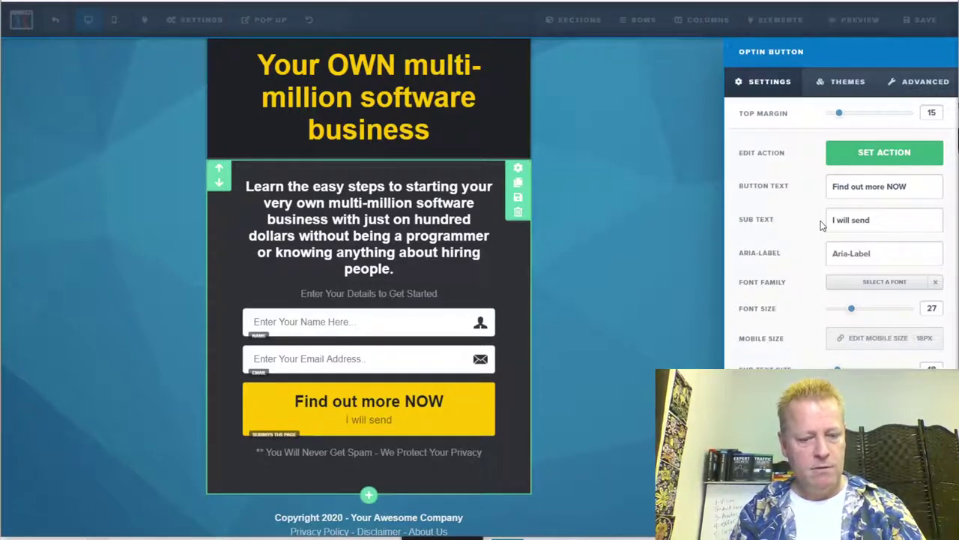
text(details to e)
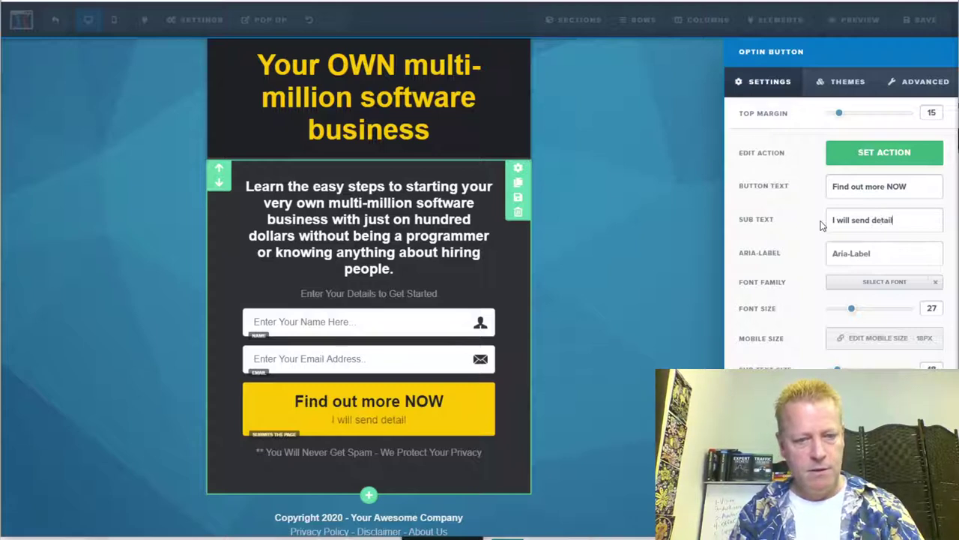
Step: Finish the sub text 'I will send details to your email right away!' and add '!' to the button text
key(BackSpace)
text(you)
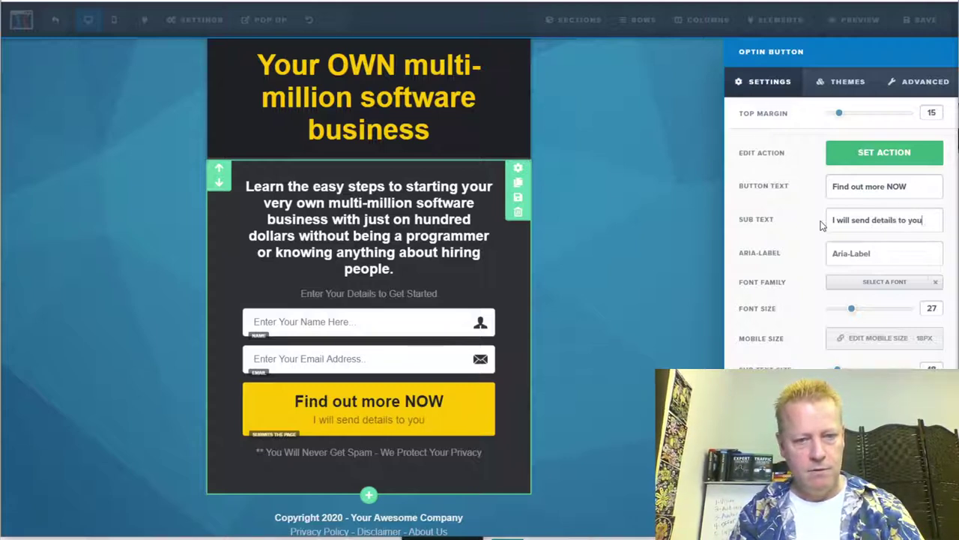
text(r emai)
key(BackSpace)
text(il r)
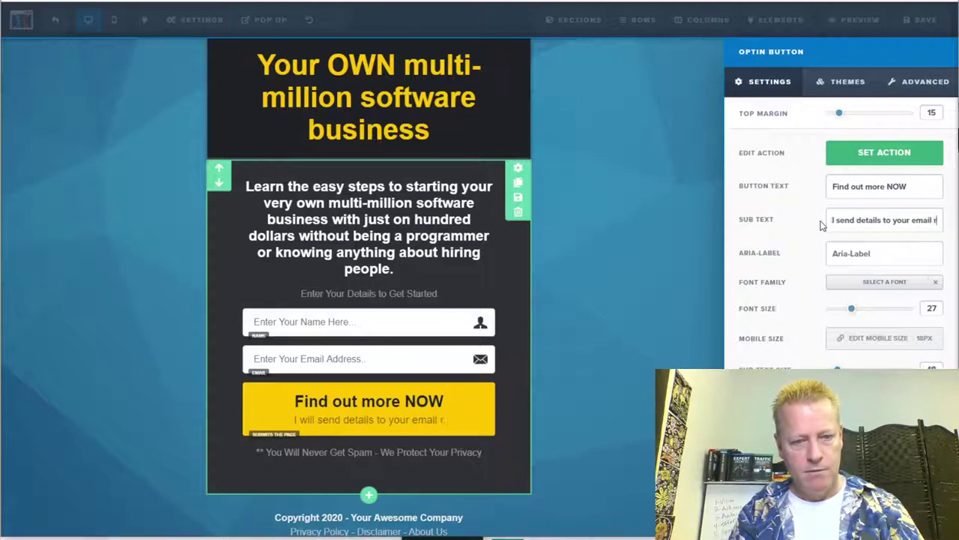
text(ight away!)
click(921, 191)
text(!)
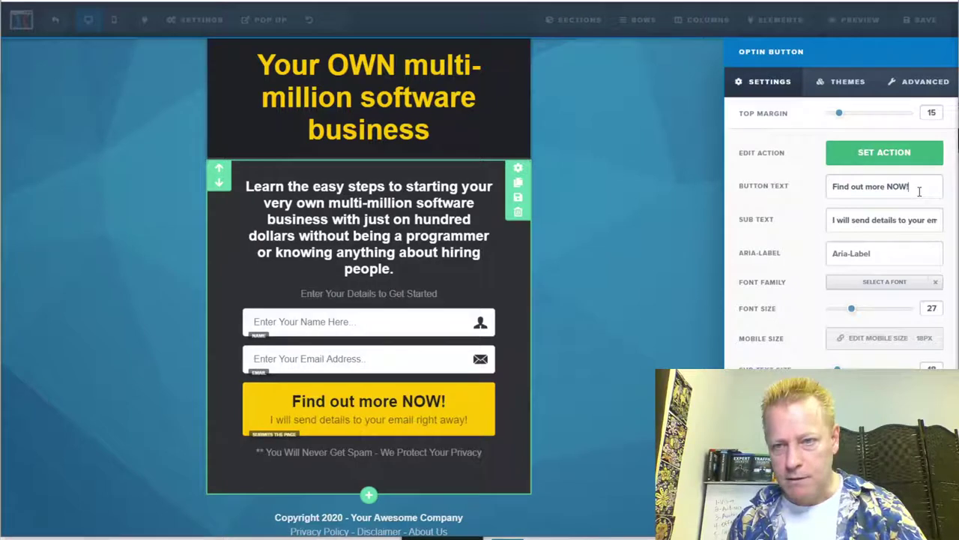
click(874, 247)
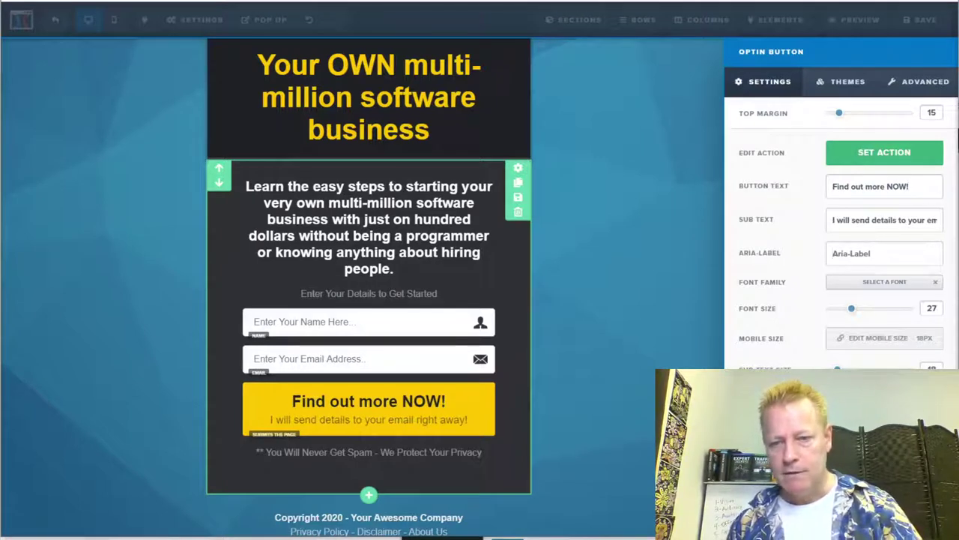
Step: Check the opt-in button's Set Action, then close the button settings
click(877, 156)
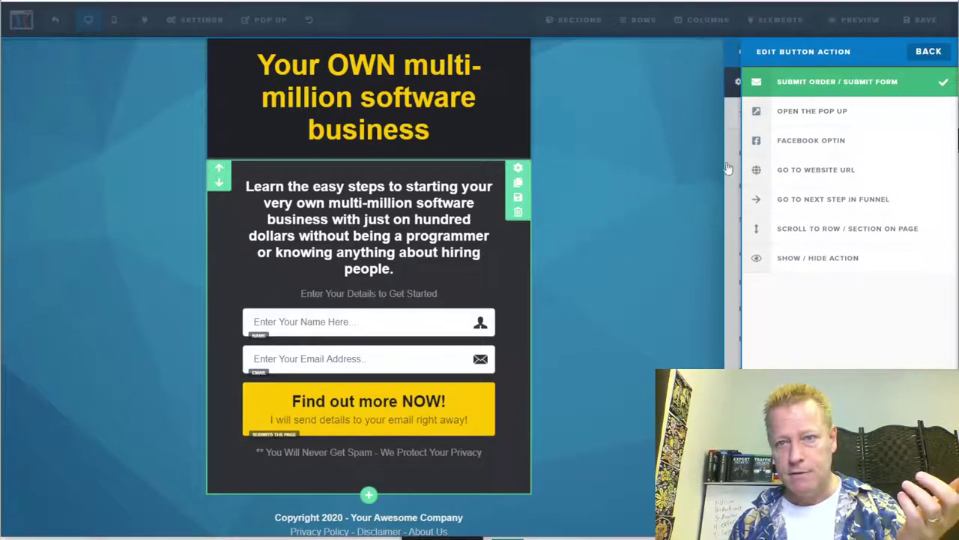
click(930, 52)
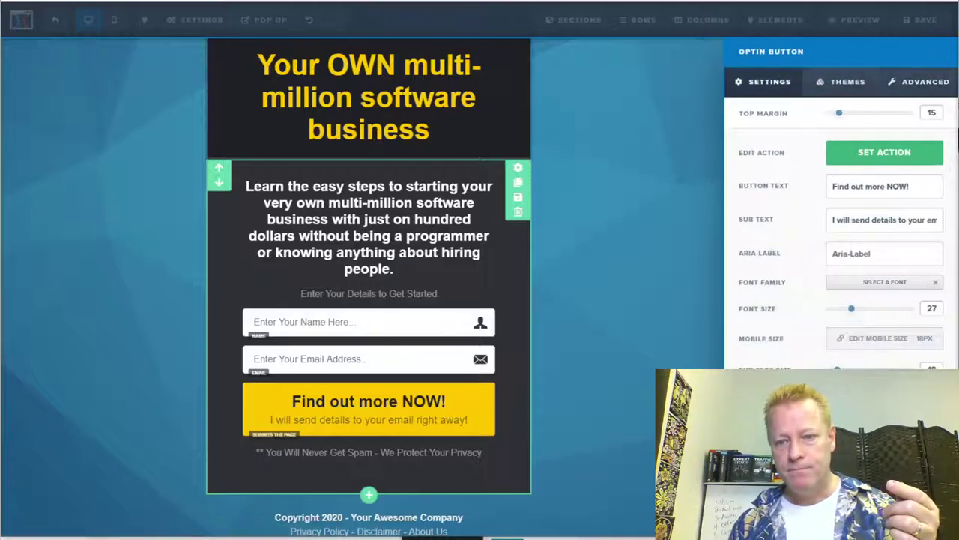
click(699, 175)
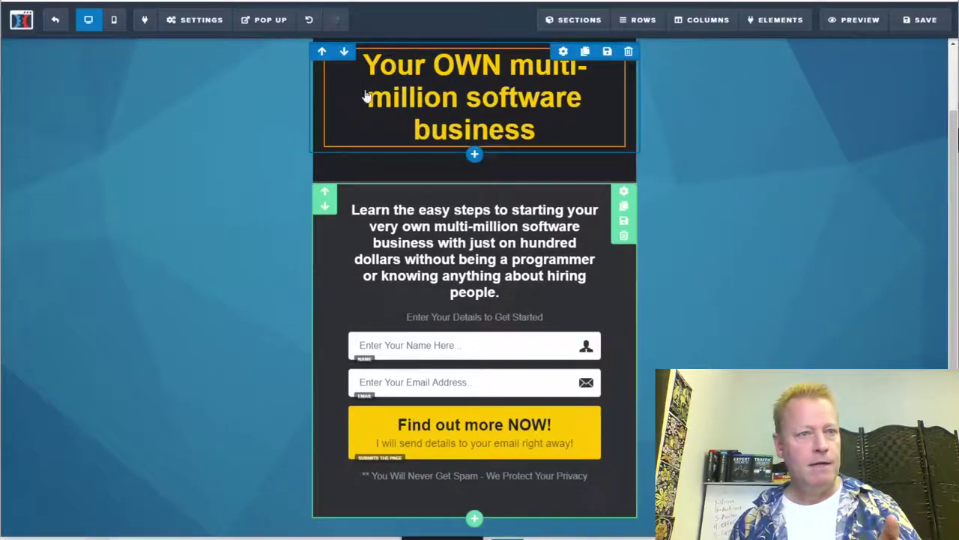
Step: Integrate the page with AWeber's existing 'Chrome Extension Bonus' list
click(202, 22)
click(200, 44)
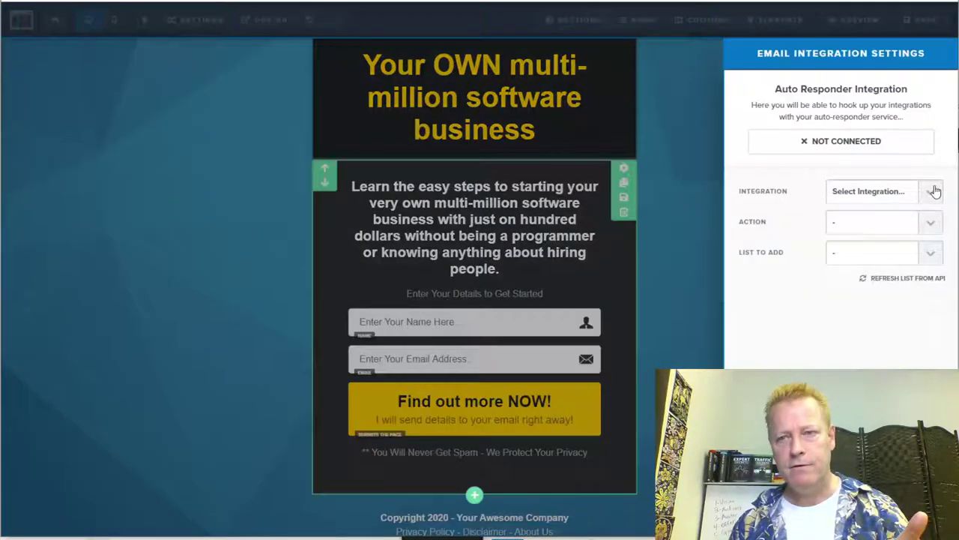
click(870, 192)
click(864, 307)
click(929, 225)
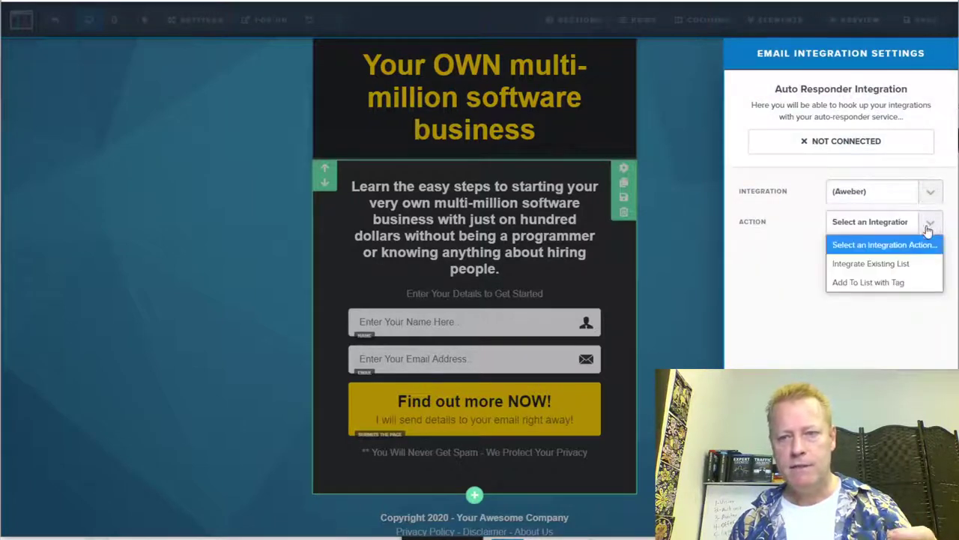
click(890, 266)
click(927, 256)
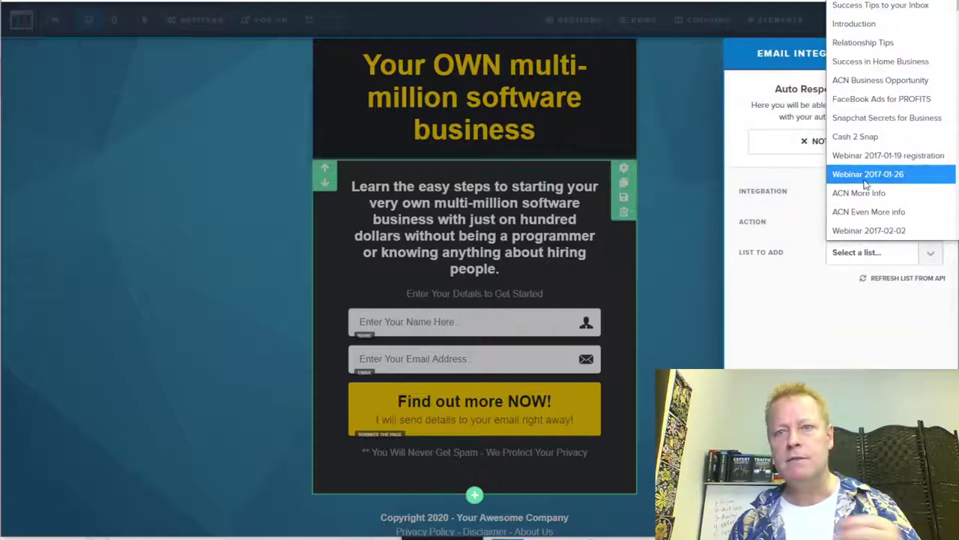
scroll(864, 121, up, 1)
scroll(863, 129, down, 10)
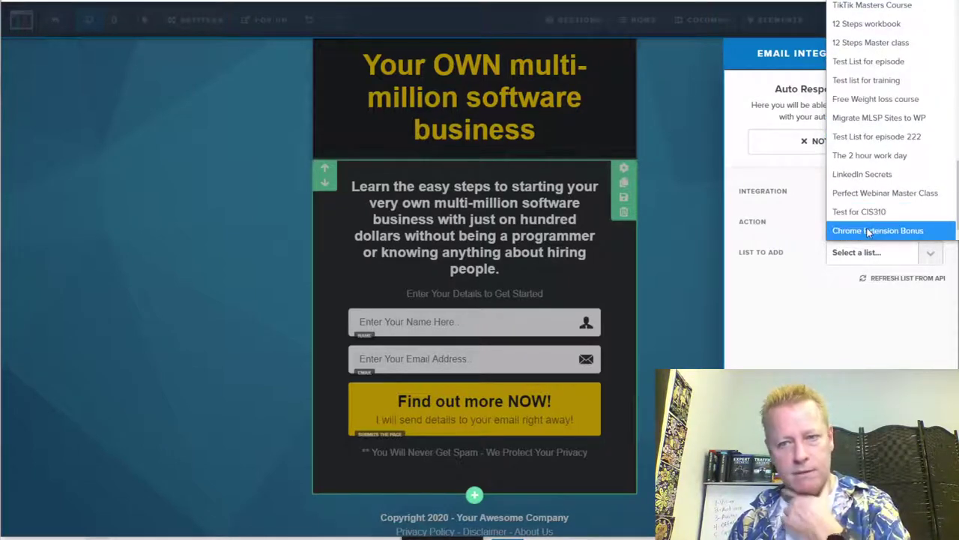
click(868, 231)
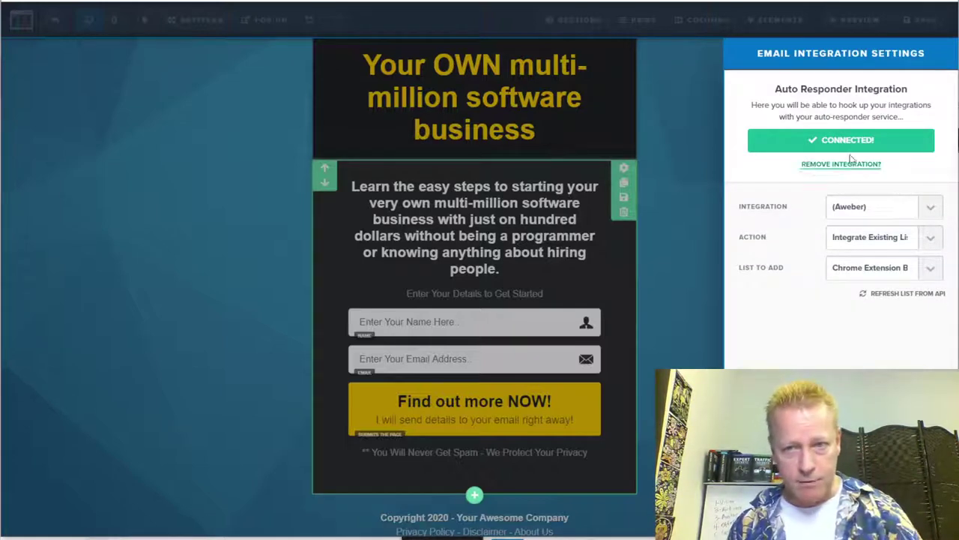
click(678, 195)
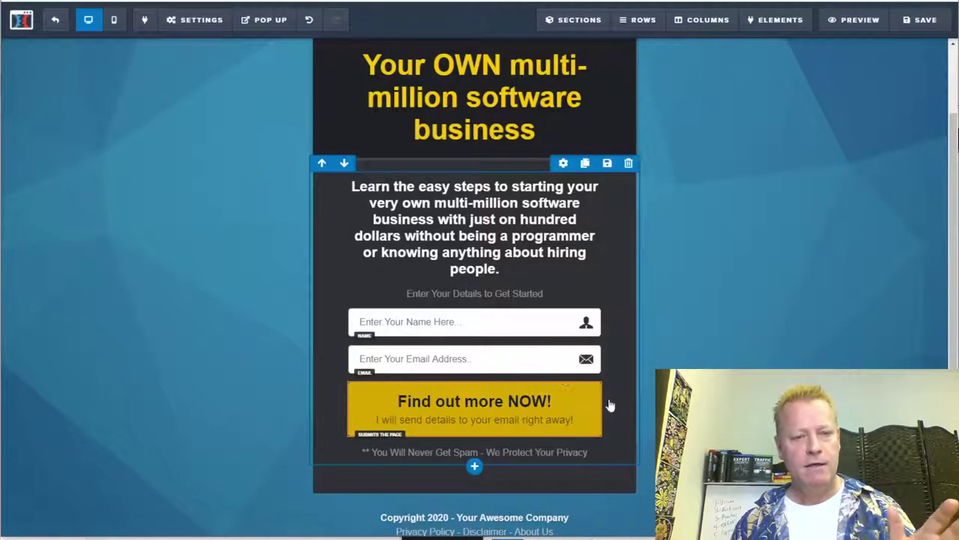
Step: Change the footer year to 2021 and replace 'Your Awesome Company' with 'Social Elite Software'
scroll(591, 411, down, 1)
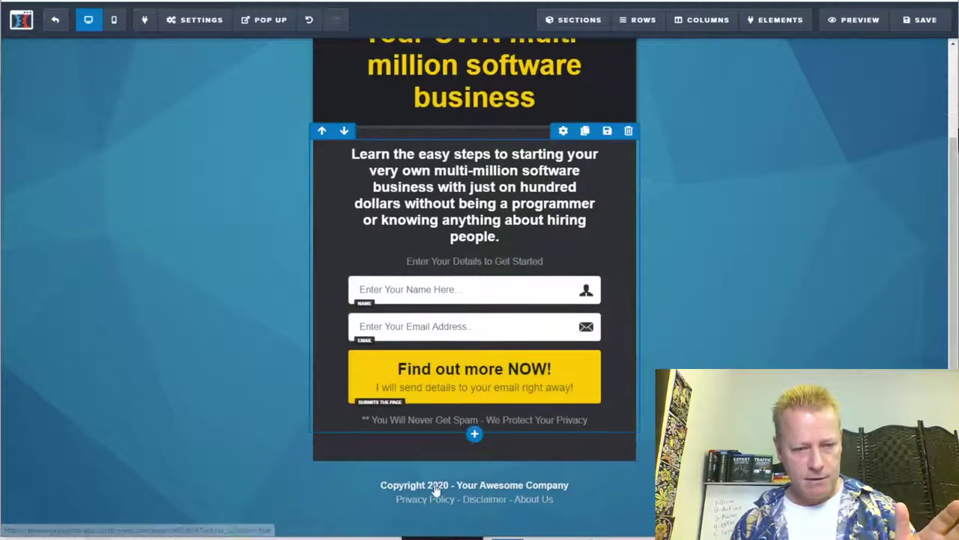
double_click(445, 489)
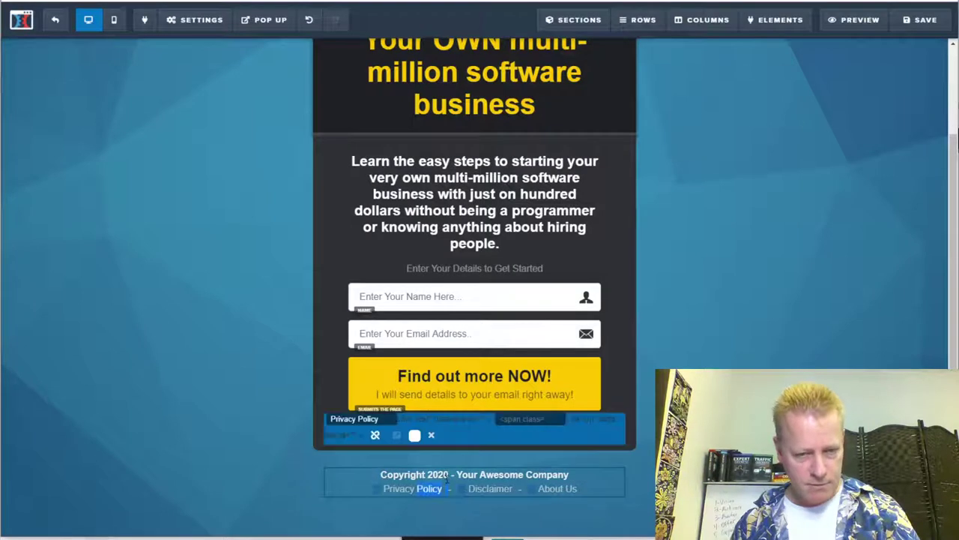
click(452, 474)
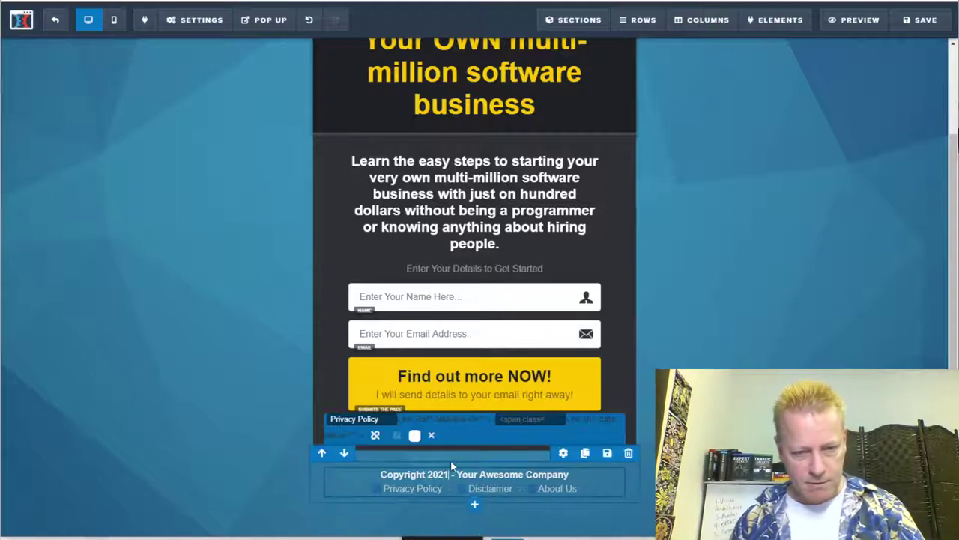
drag(458, 474, 572, 473)
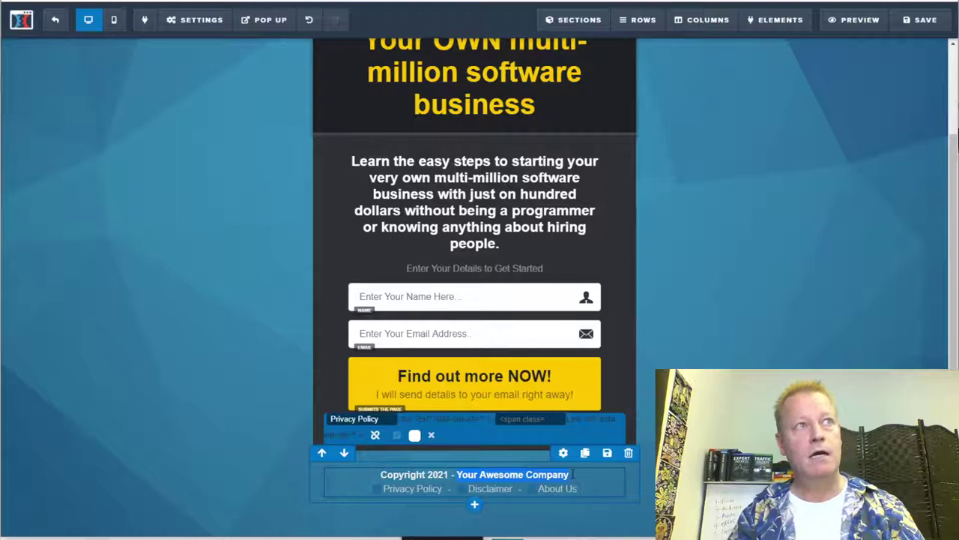
text(Social E)
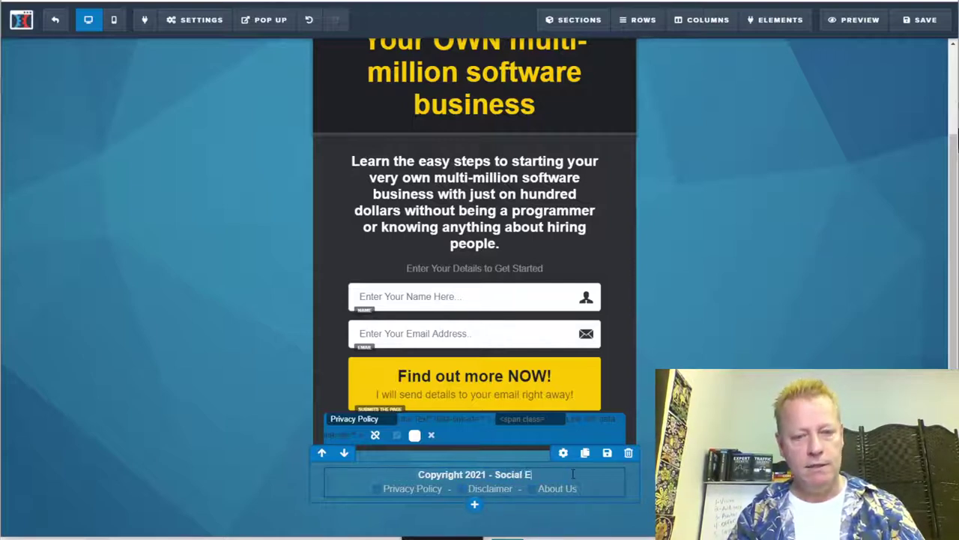
text(lite)
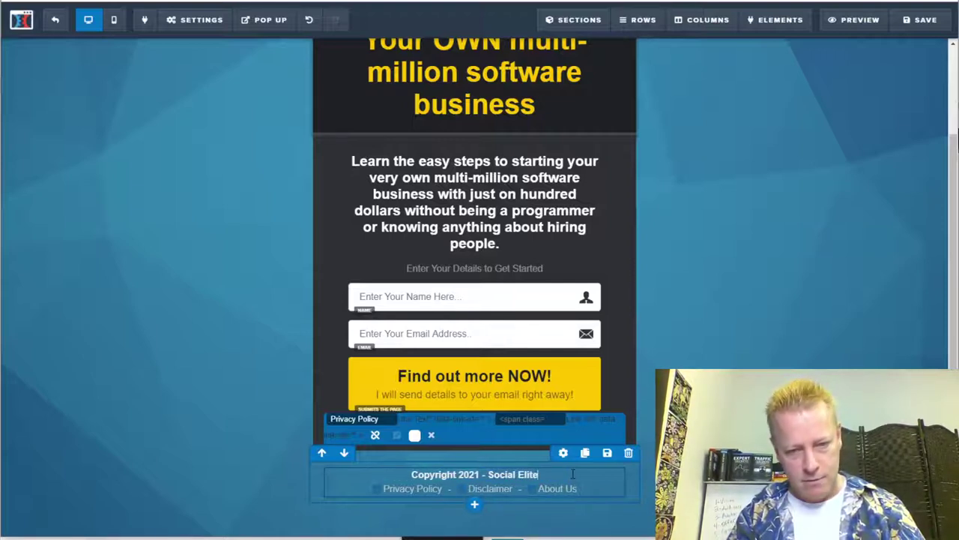
text( So)
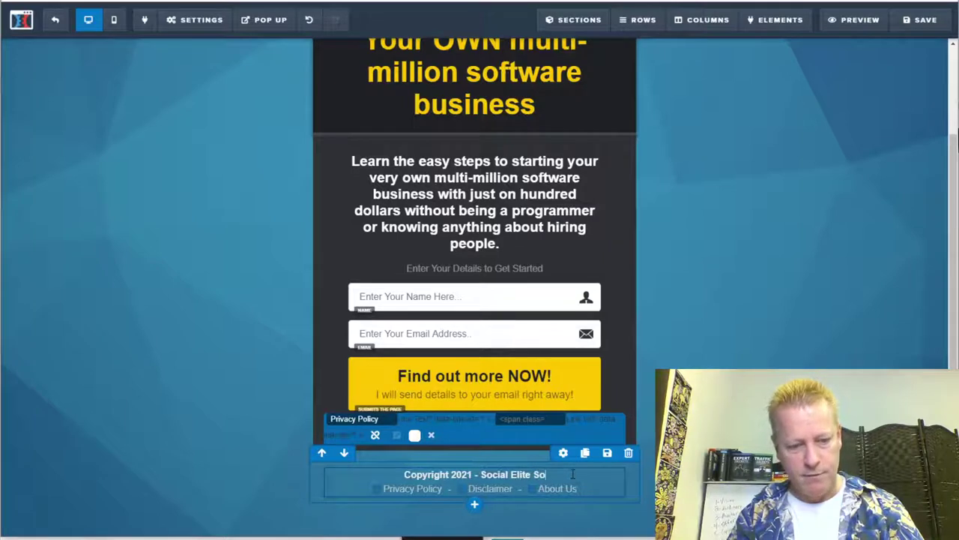
text(ftware)
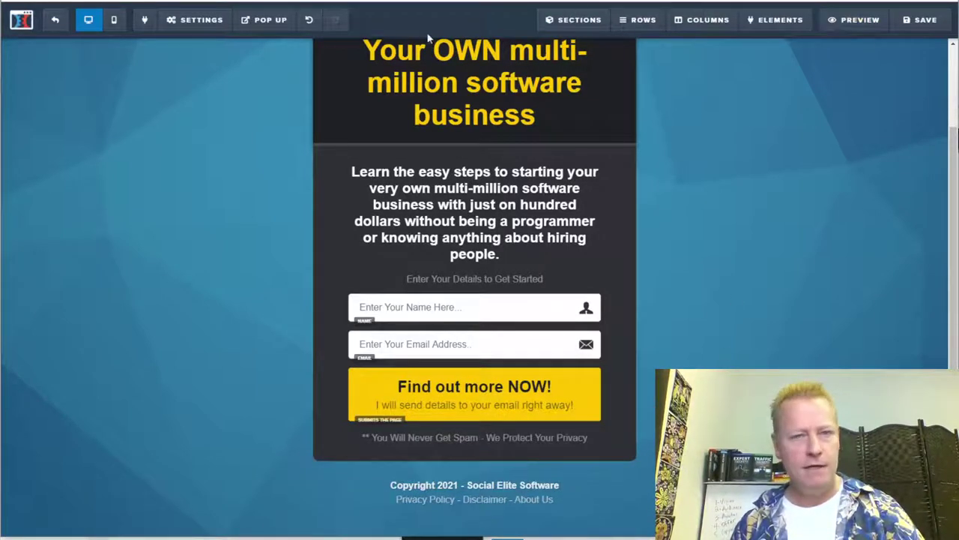
Step: Save the page and enter 'Your own multi-million software business' as its SEO meta title
click(912, 22)
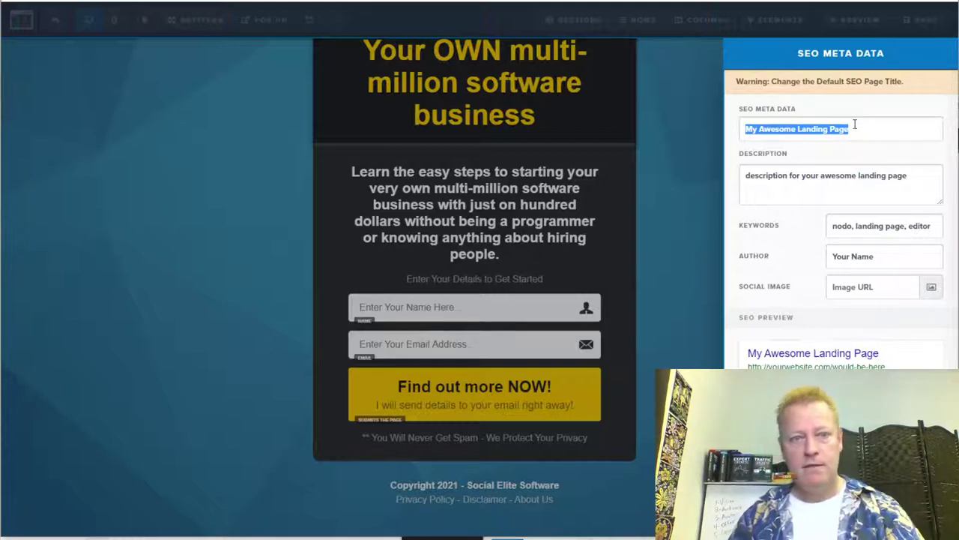
text(Your own ml)
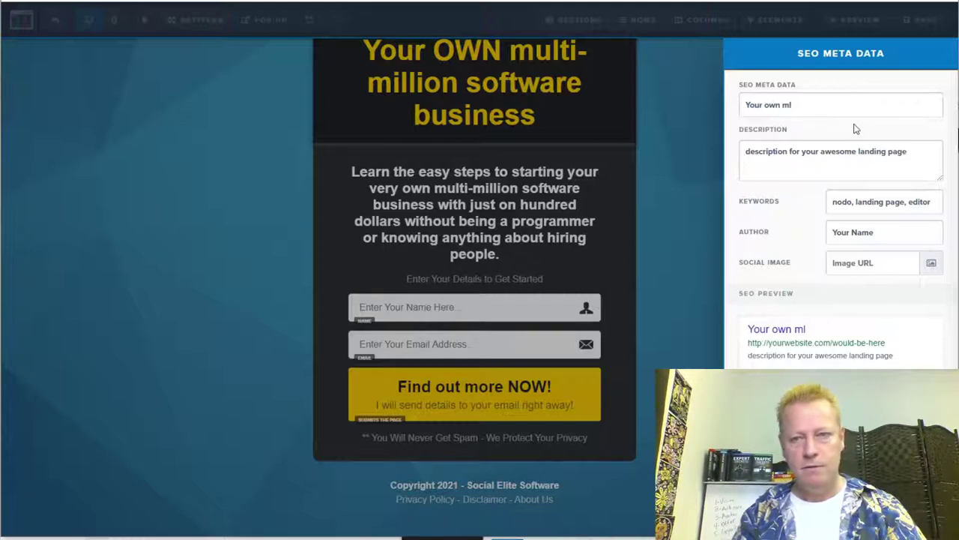
key(BackSpace)
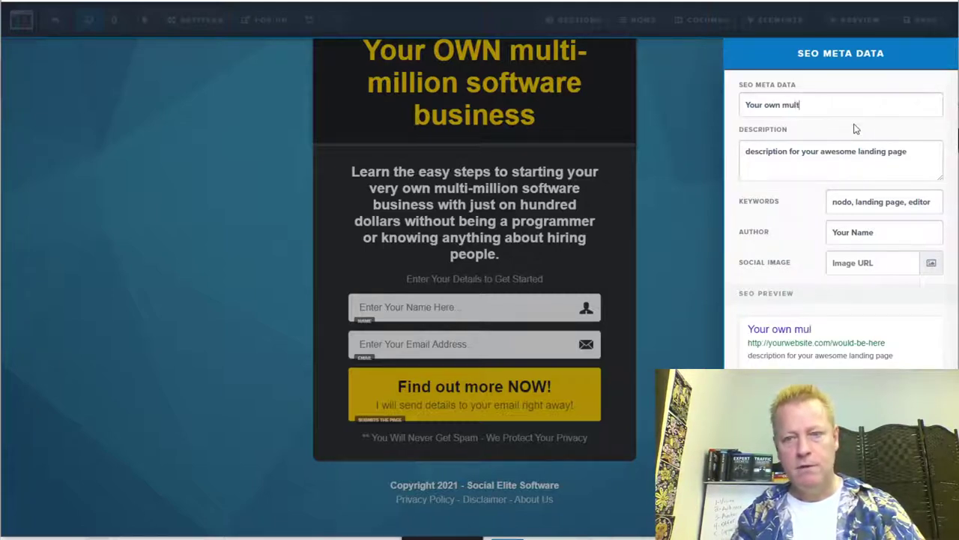
text(ulti-million )
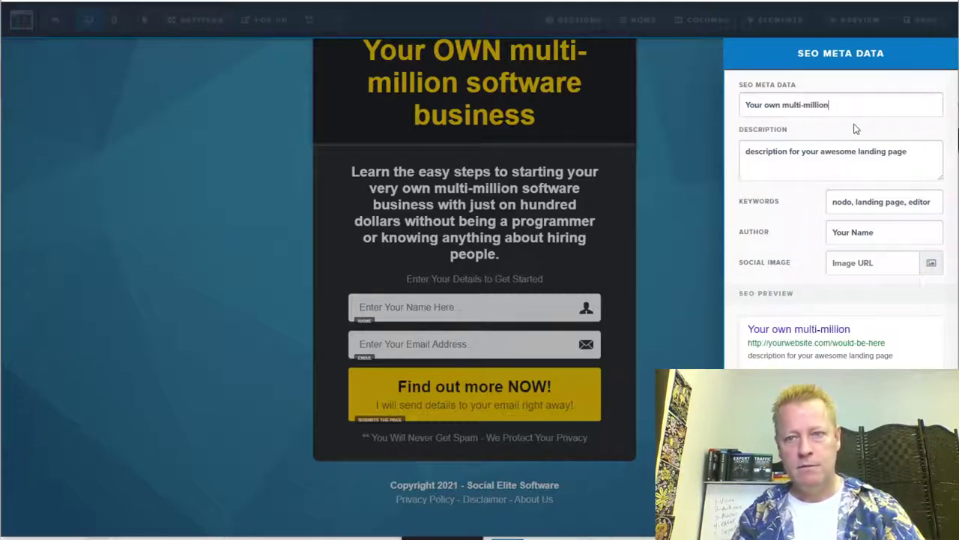
text(soc)
text(tware bue)
text(in)
key(BackSpace)
key(BackSpace)
key(BackSpace)
text(sines)
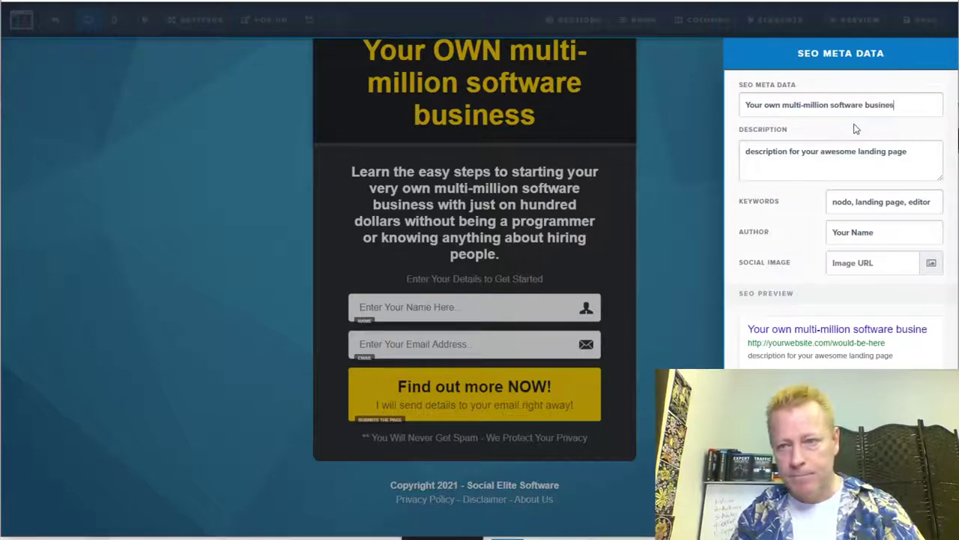
text(s)
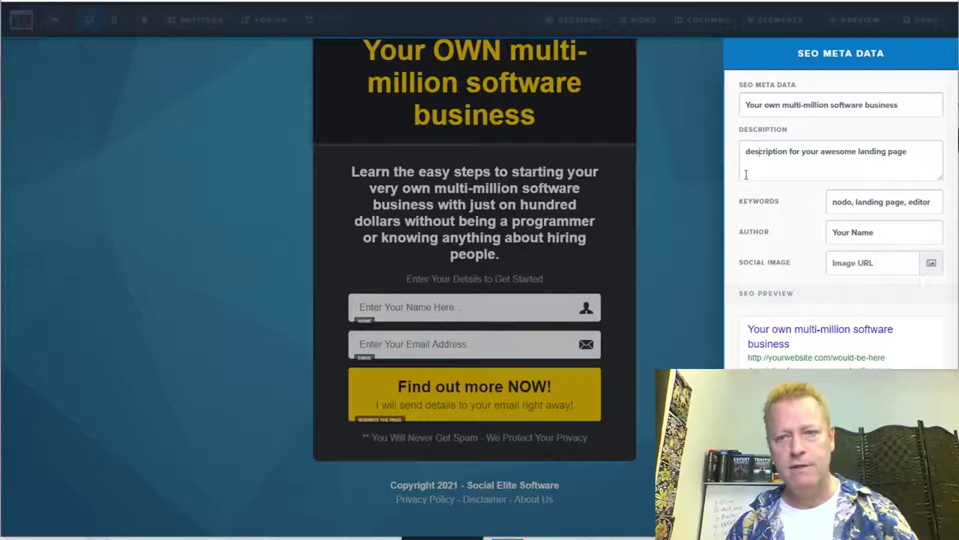
click(698, 158)
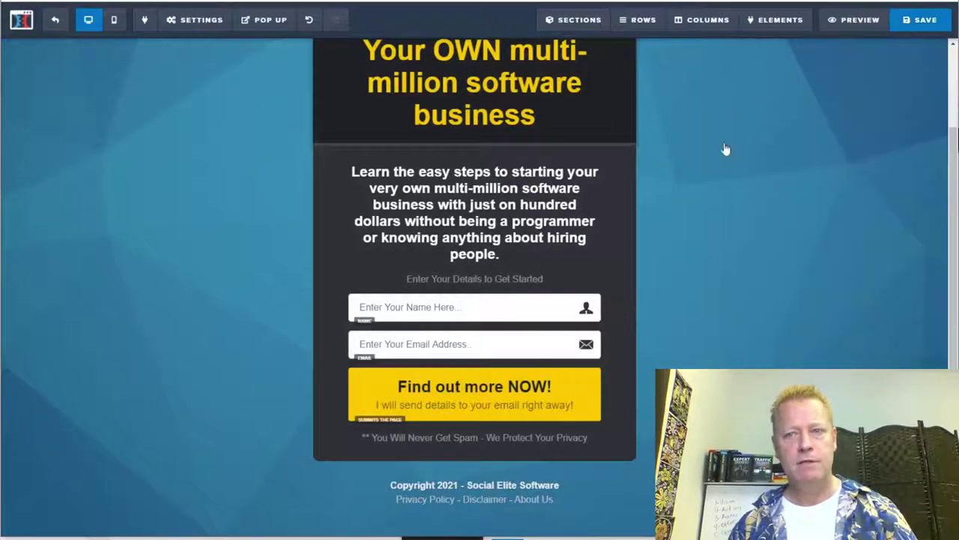
Step: Save the page again and bring up the Settings > Tracking Code panel
key(ctrl+s)
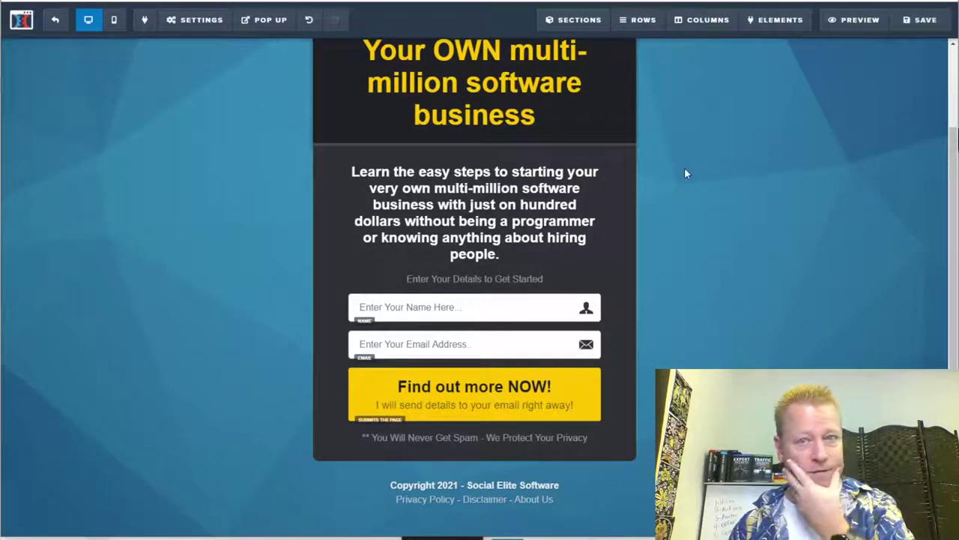
mouse_move(202, 28)
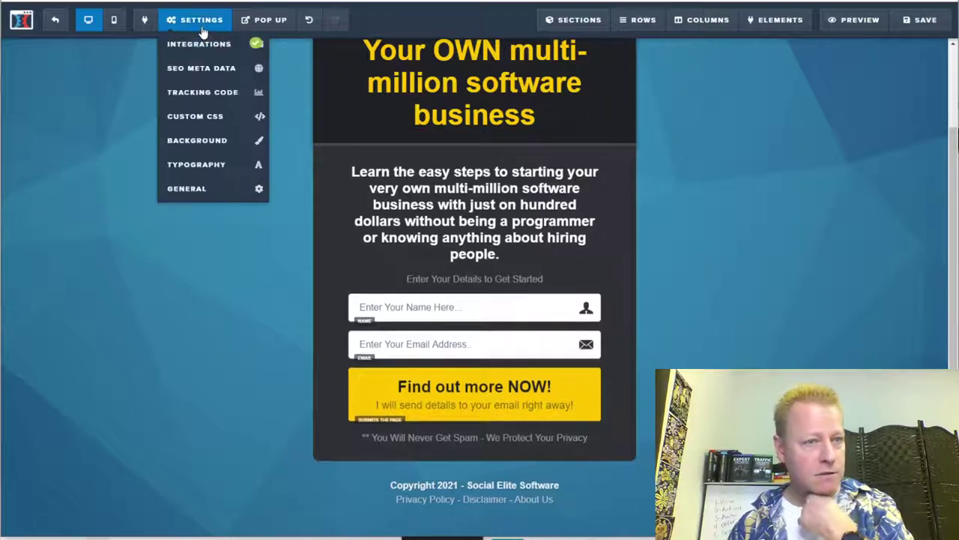
click(198, 92)
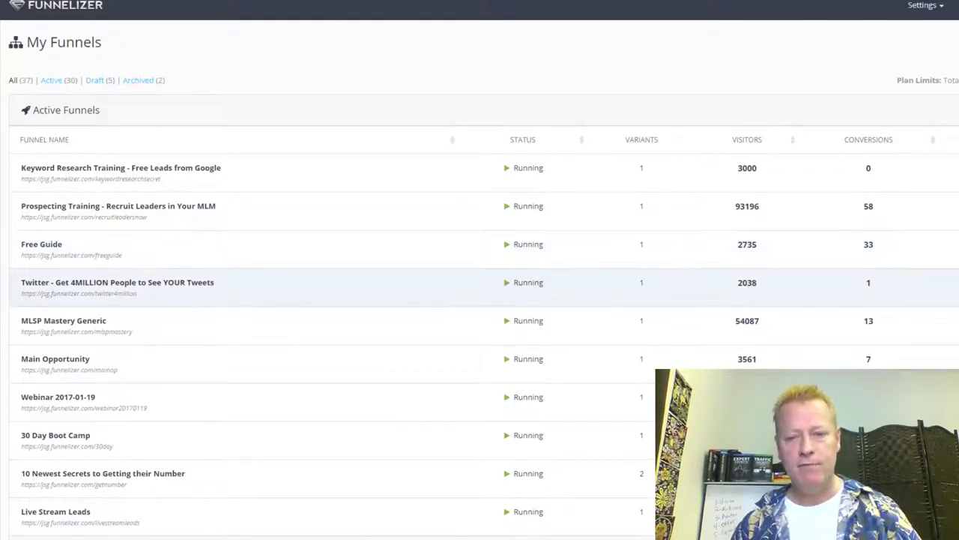
Step: Copy the head tag tracking code from the Bonus Chrome Extension funnel's opt-in page in Funnelizer
scroll(761, 363, down, 5)
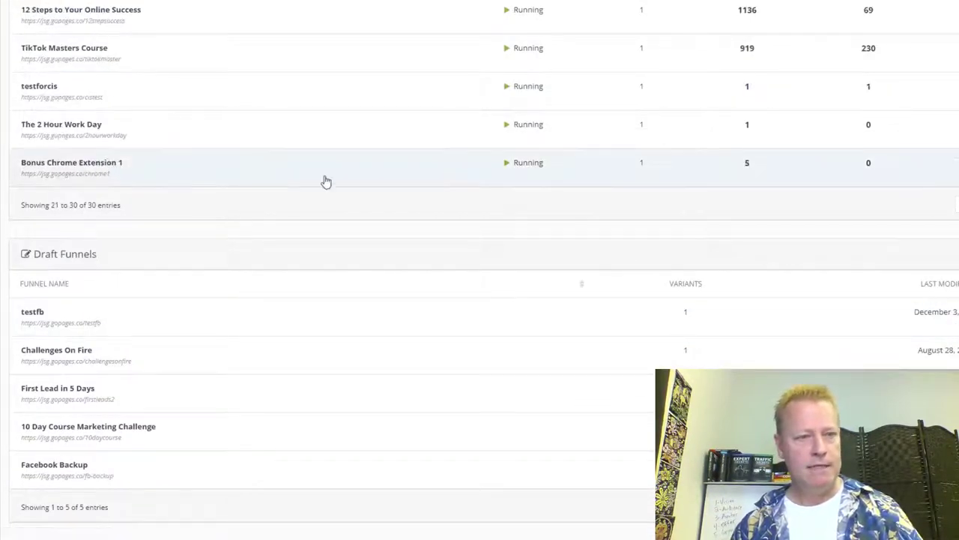
click(321, 183)
click(150, 169)
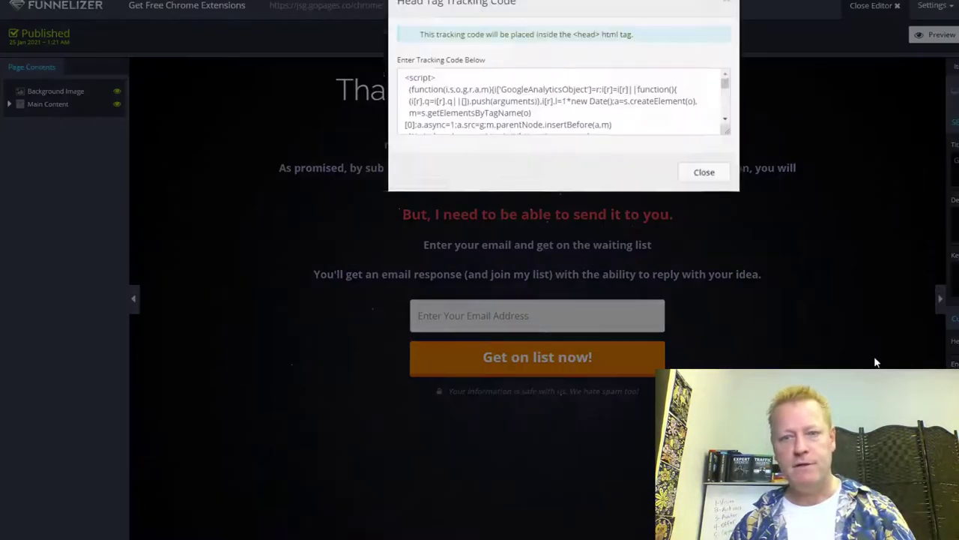
key(ctrl+a)
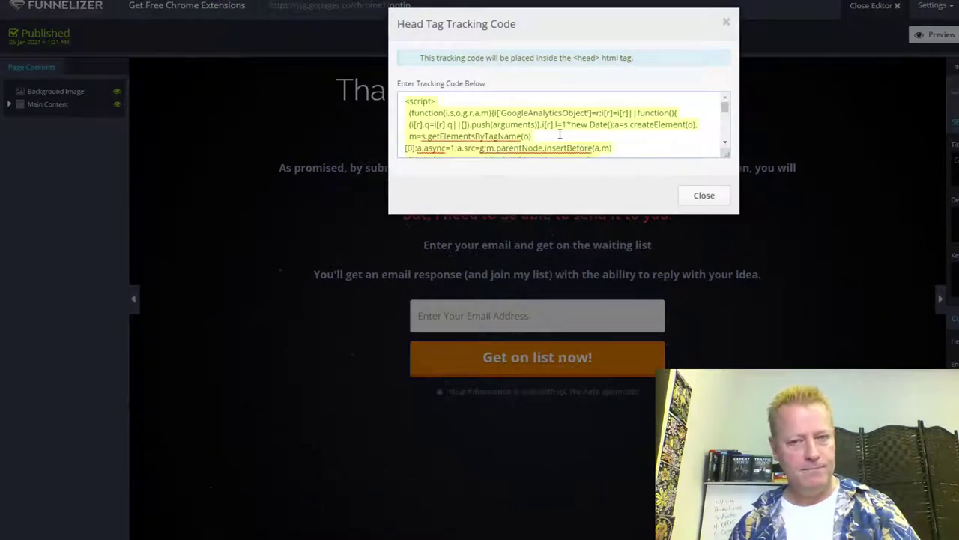
click(699, 200)
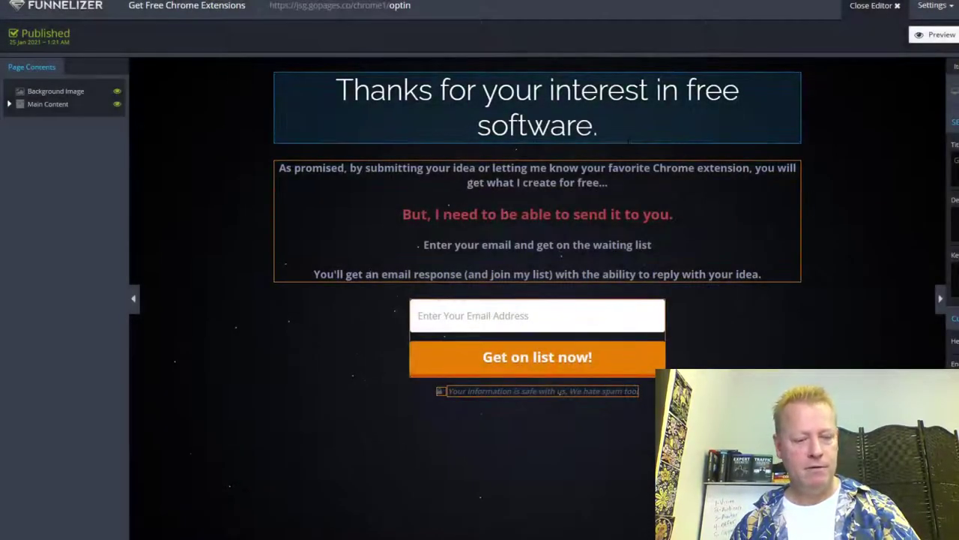
key(alt+Tab)
Step: Paste the copied tracking script into the opt-in page's Header Code box and close the modal
click(388, 134)
key(ctrl+v)
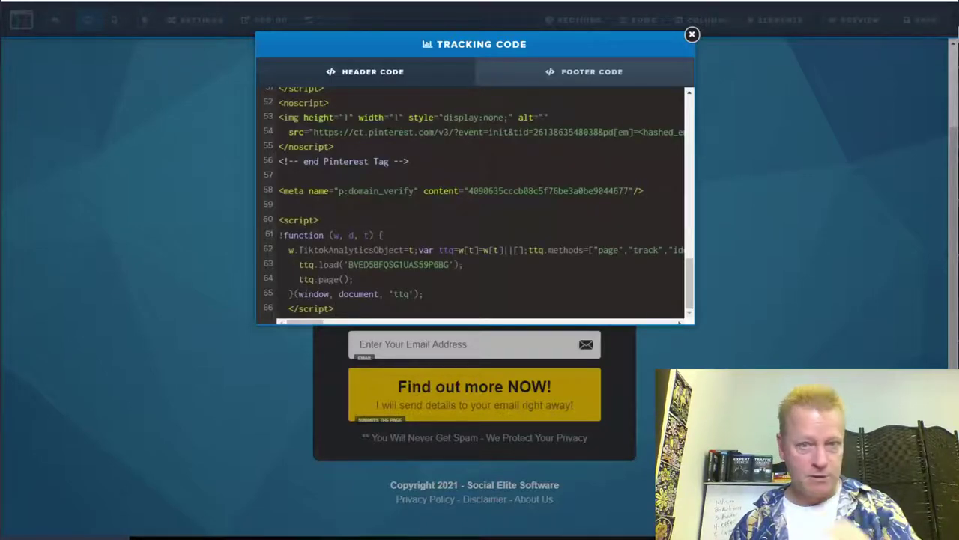
click(692, 34)
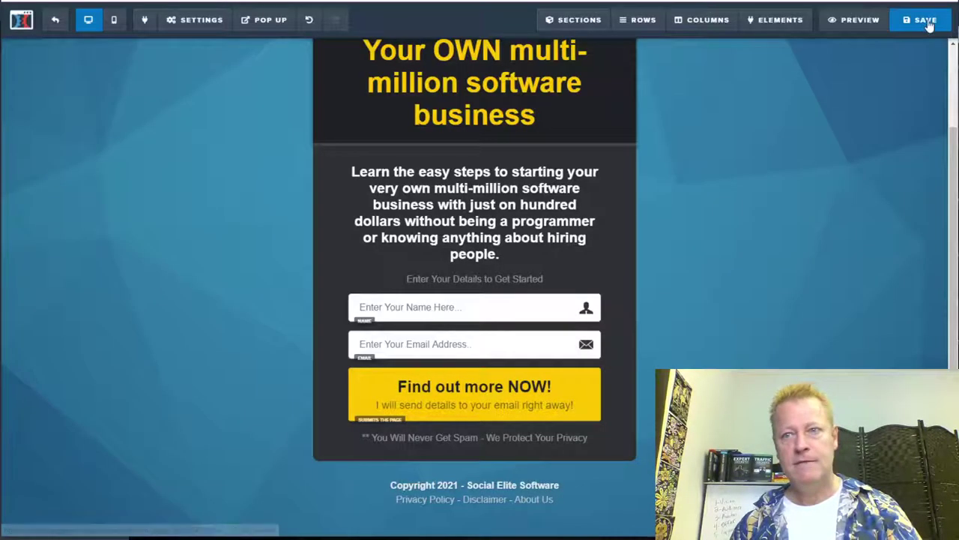
scroll(520, 421, up, 2)
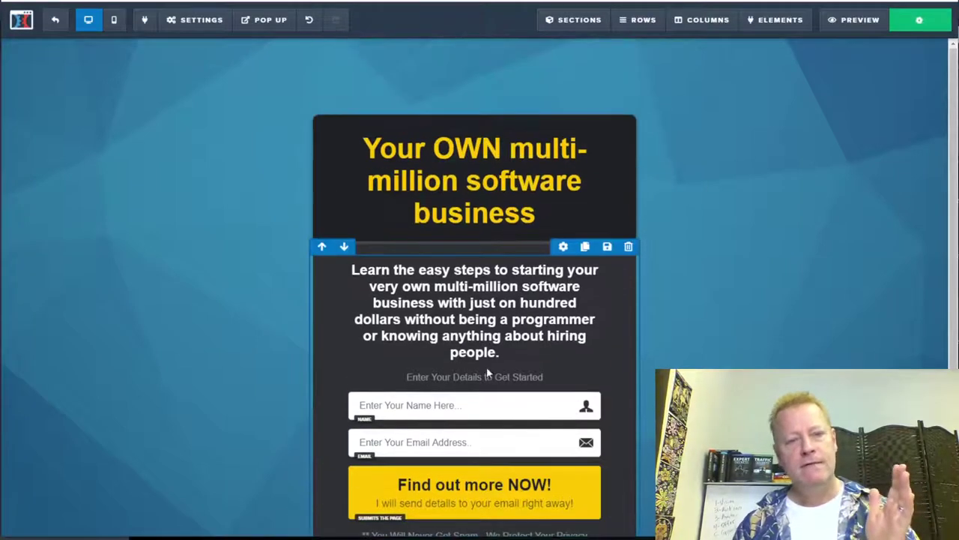
Step: Reword the intro paragraph to 'simple 5 steps' and 'multi-million dollar software'
click(456, 274)
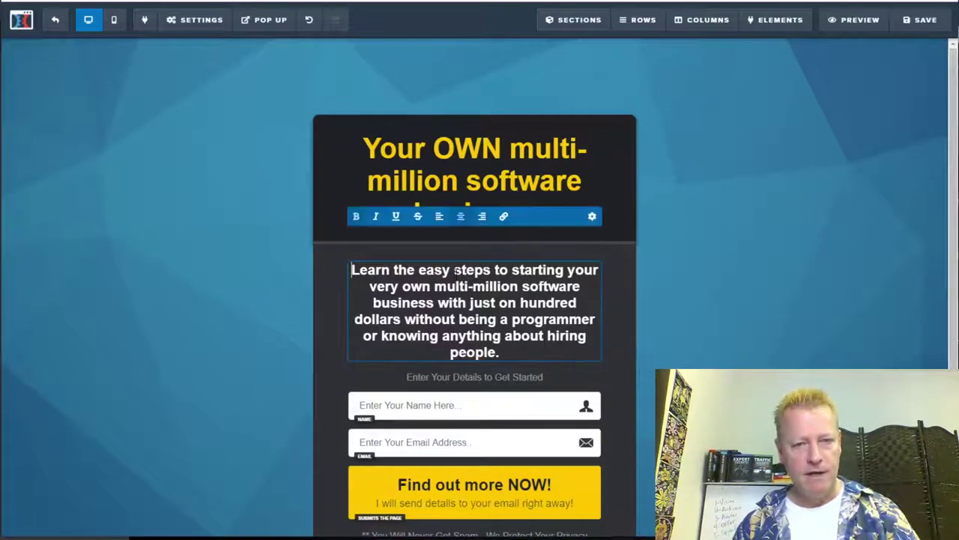
text(5)
click(508, 269)
key(BackSpace)
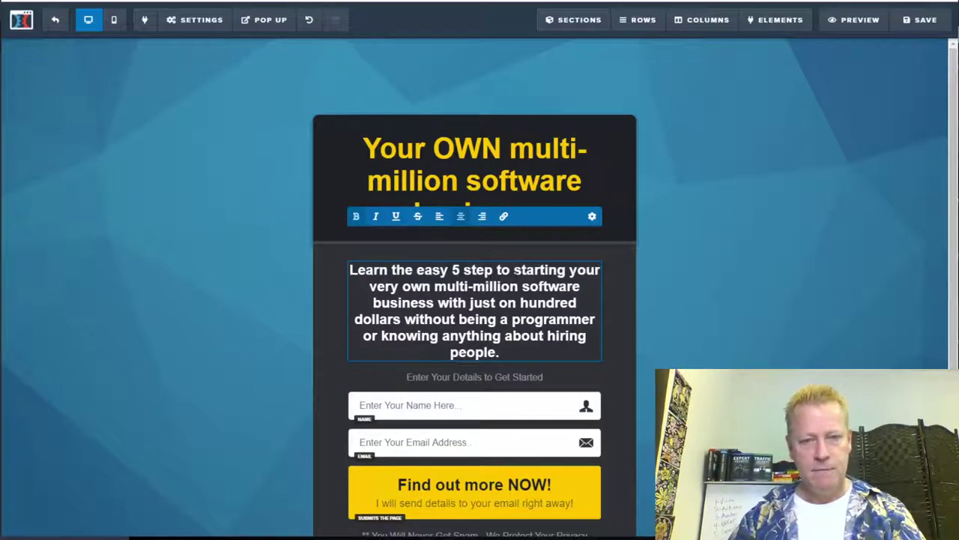
text(s)
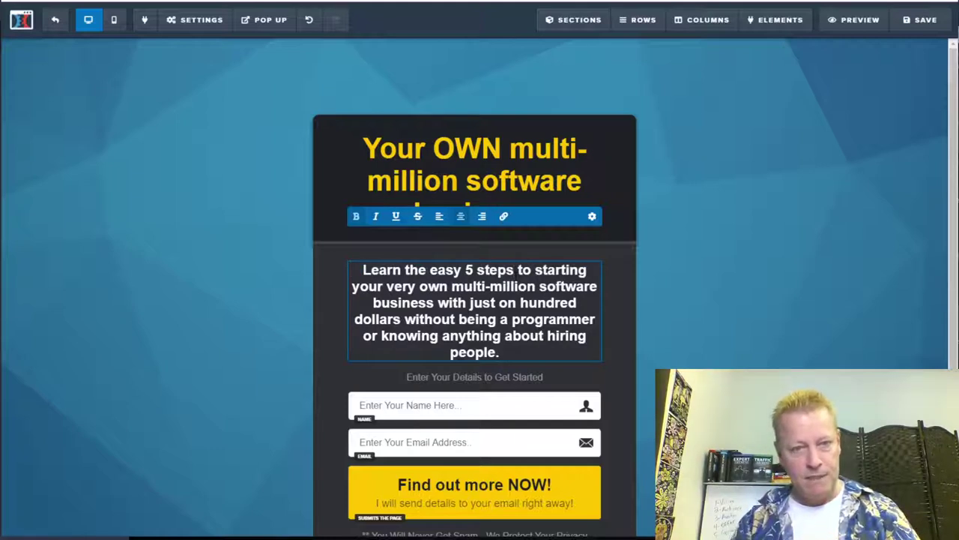
double_click(445, 269)
text(simple)
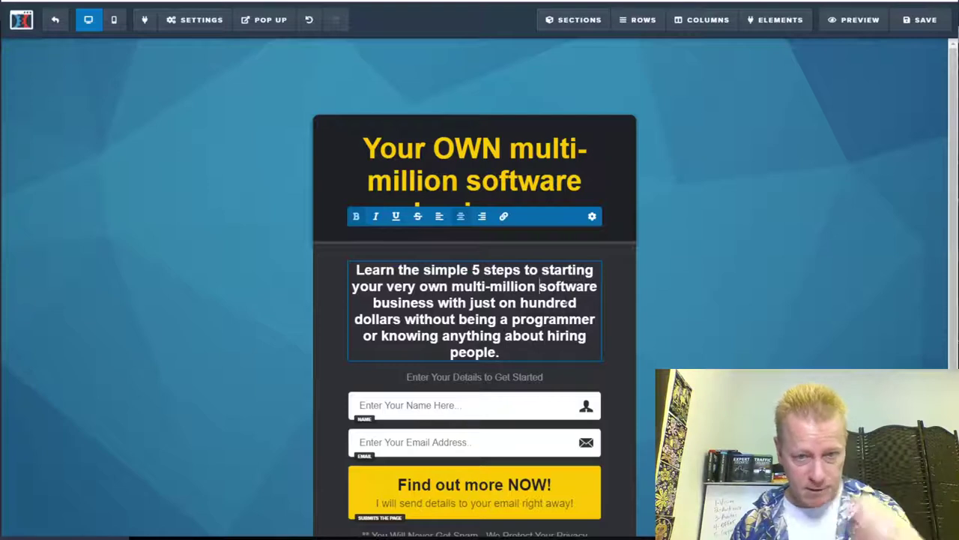
text(dollar softwar)
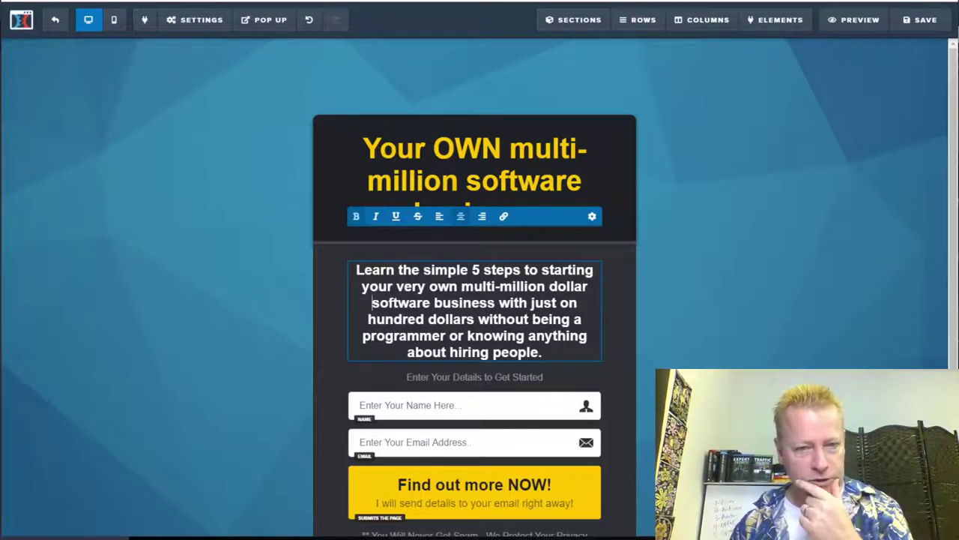
text(e)
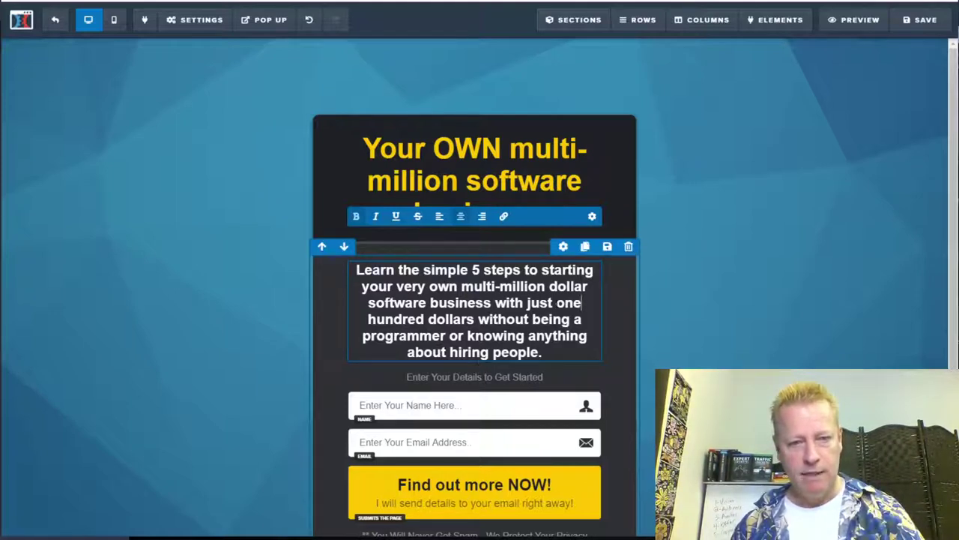
Step: Save the edited opt-in page and look over the updated content
click(919, 20)
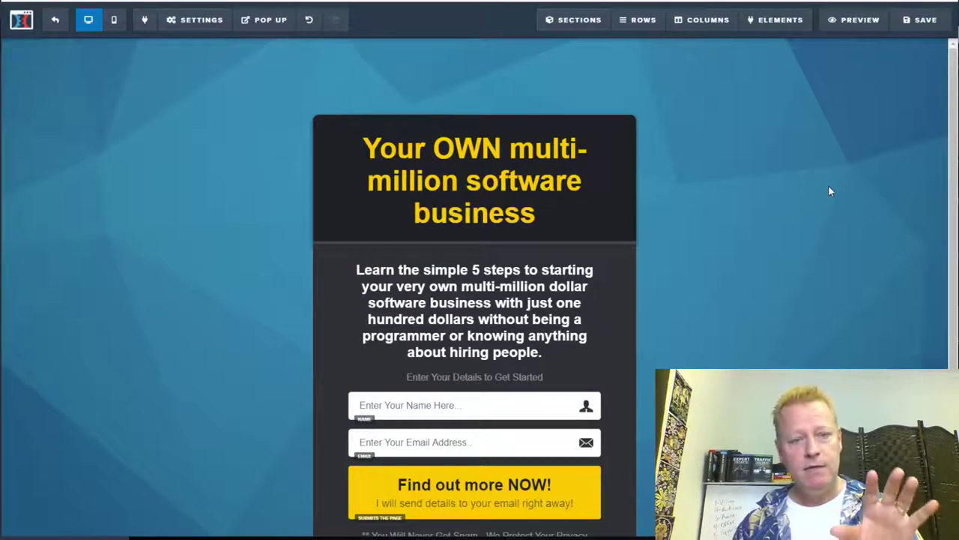
scroll(783, 221, down, 2)
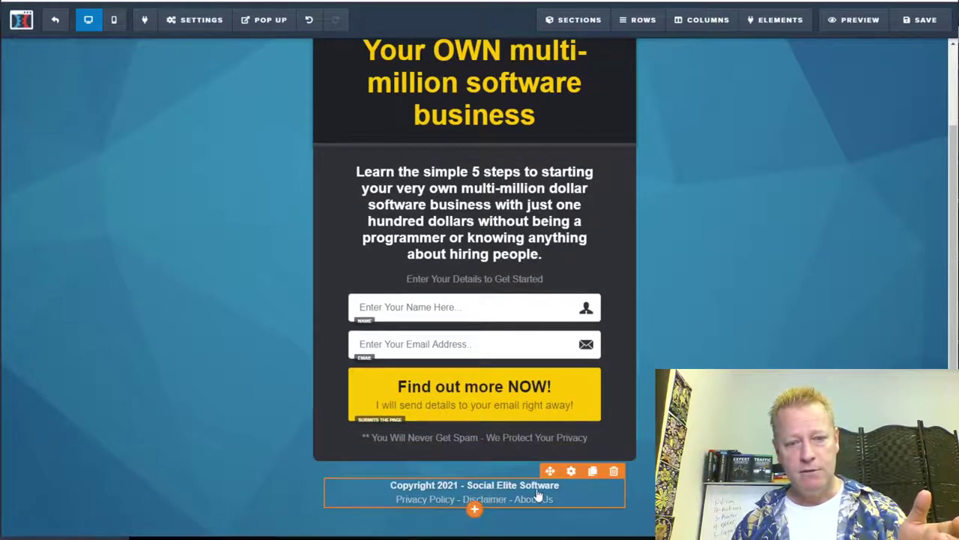
scroll(764, 360, up, 2)
scroll(742, 358, down, 2)
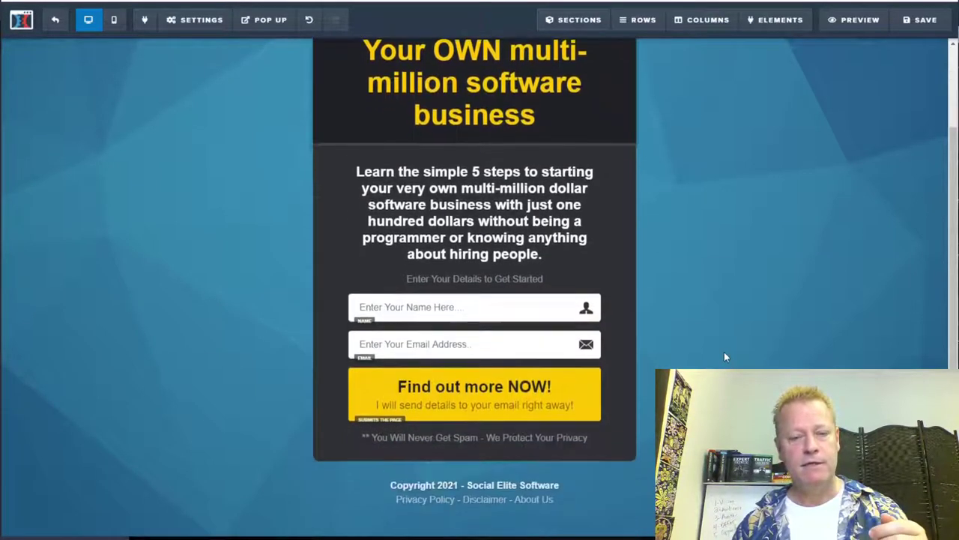
scroll(724, 357, up, 2)
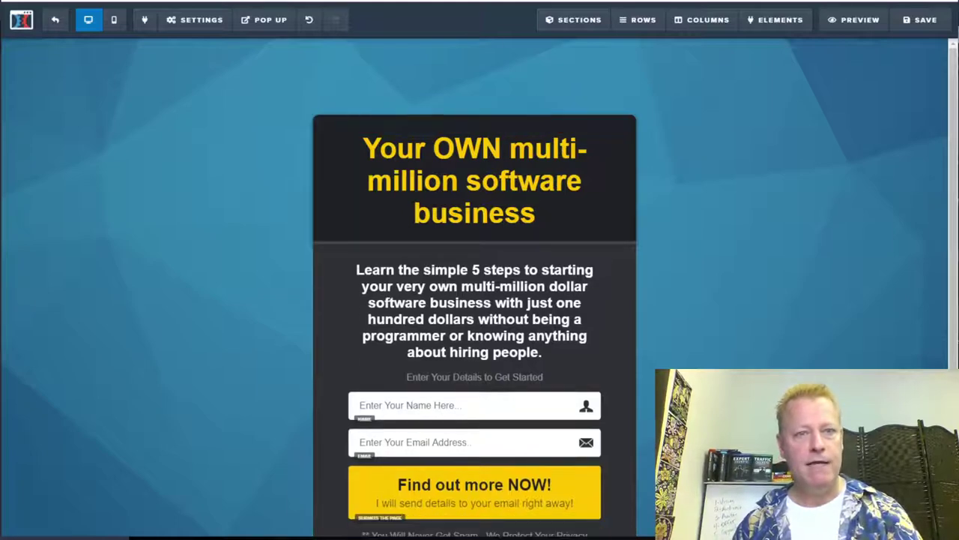
key(ctrl+t)
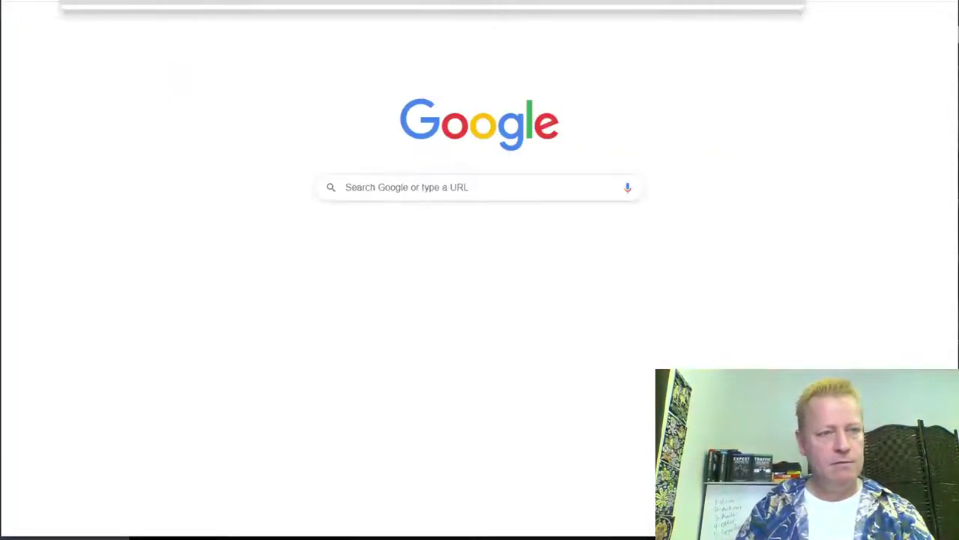
Step: Log in to ZoneEdit and open the DNS settings for socialelitesw.com
text(zone)
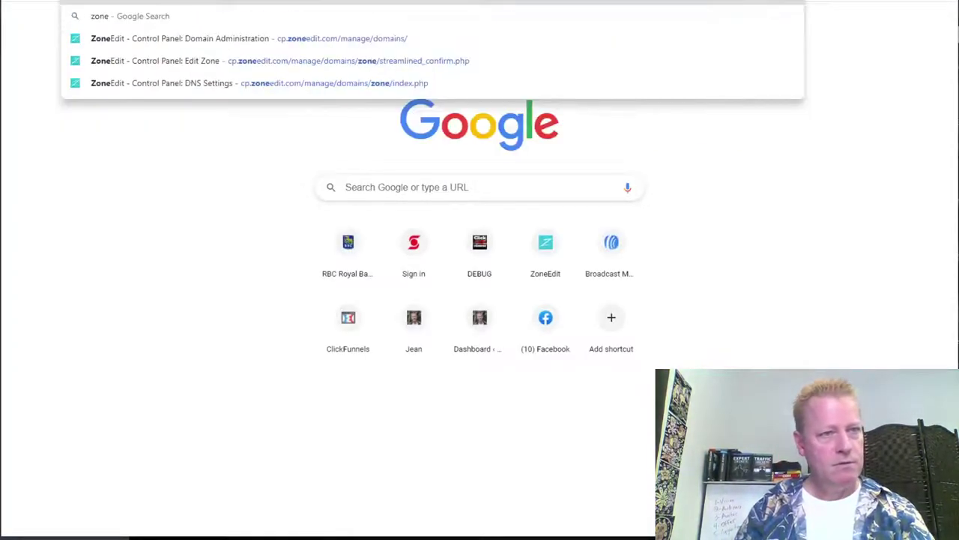
key(Return)
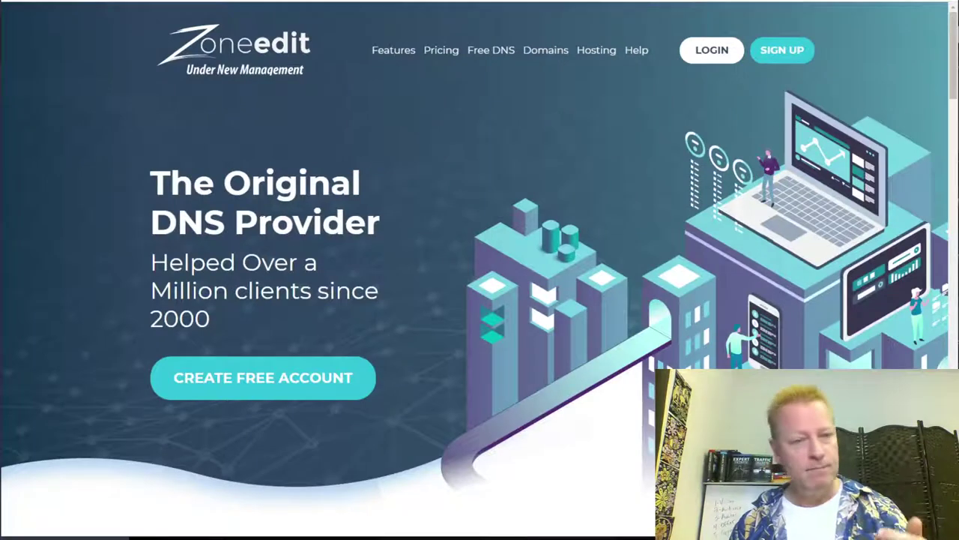
click(739, 60)
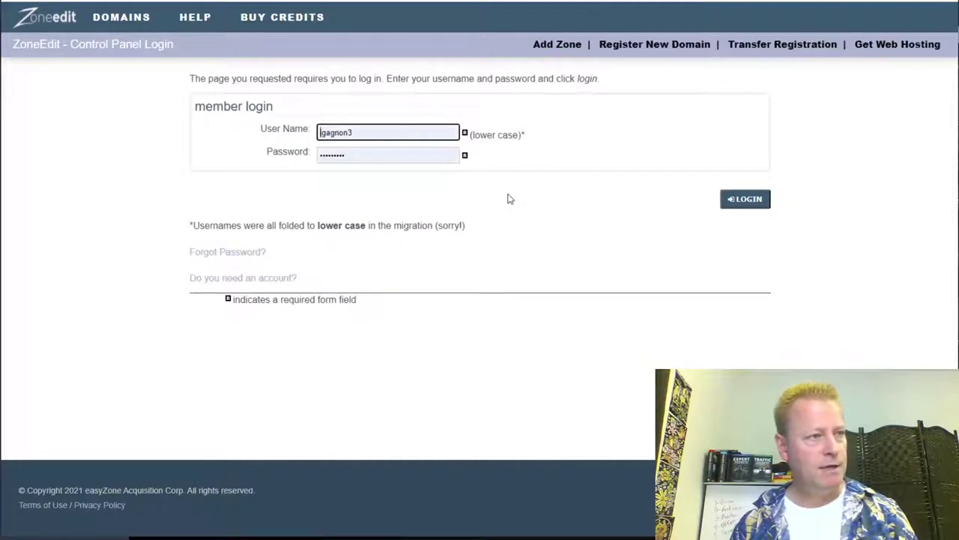
click(754, 198)
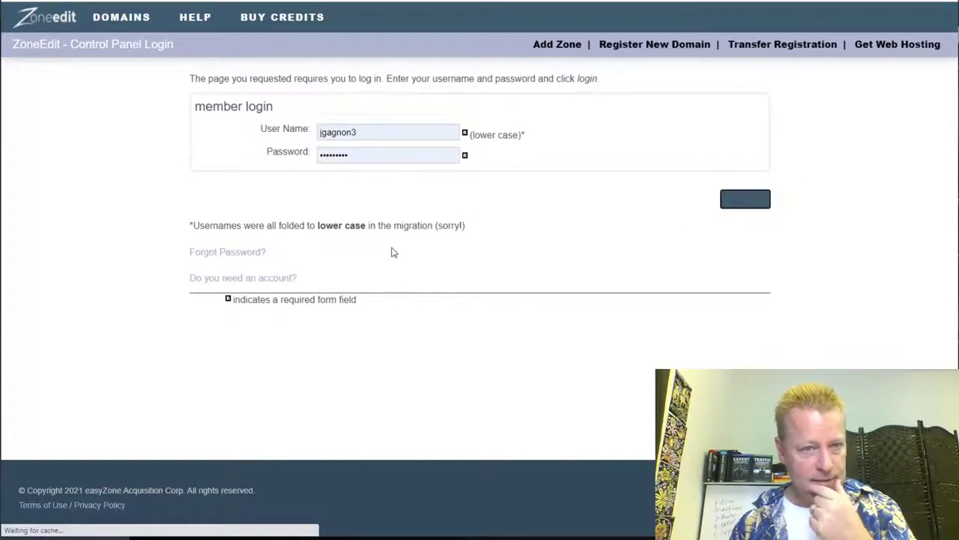
scroll(304, 248, down, 12)
scroll(312, 256, down, 8)
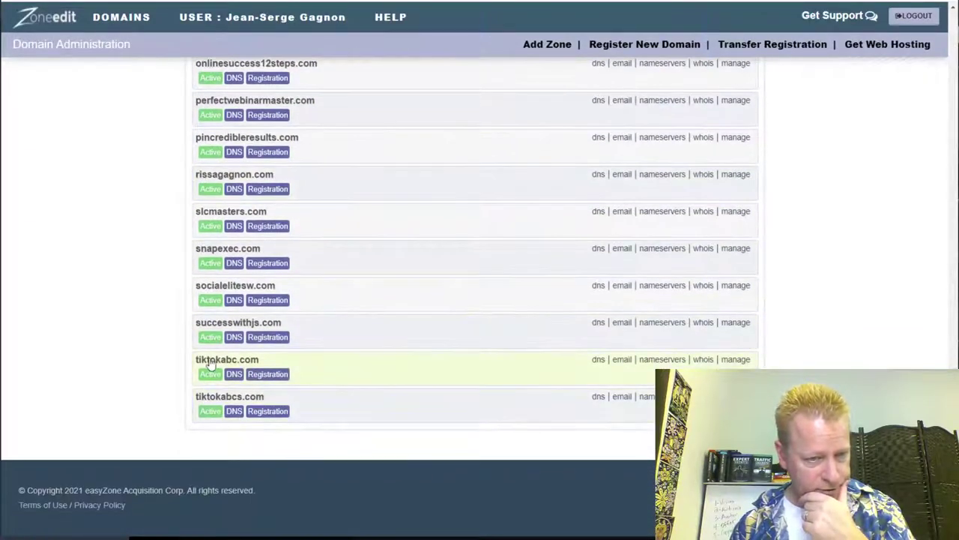
click(598, 285)
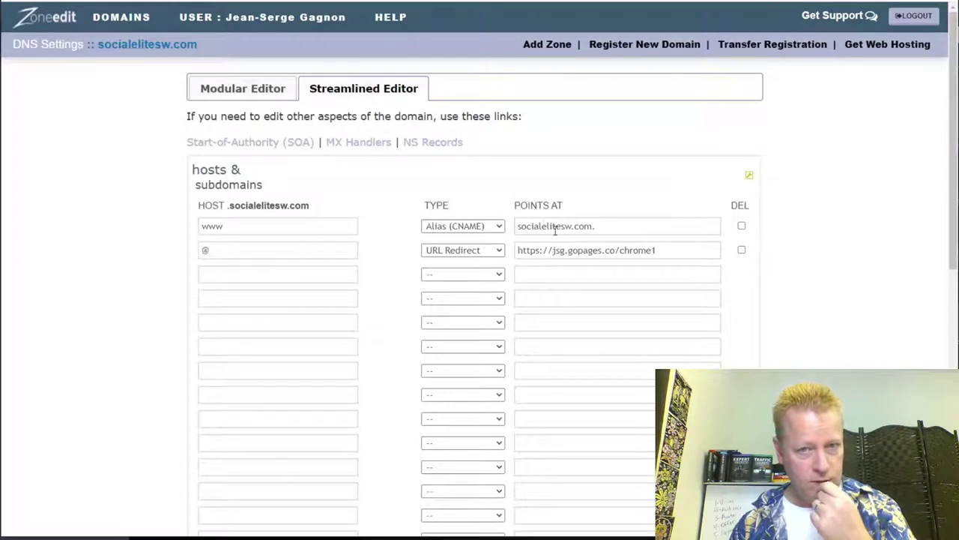
Step: Add an 'info' host record of type URL Redirect and begin its Points At destination
click(266, 273)
text(info)
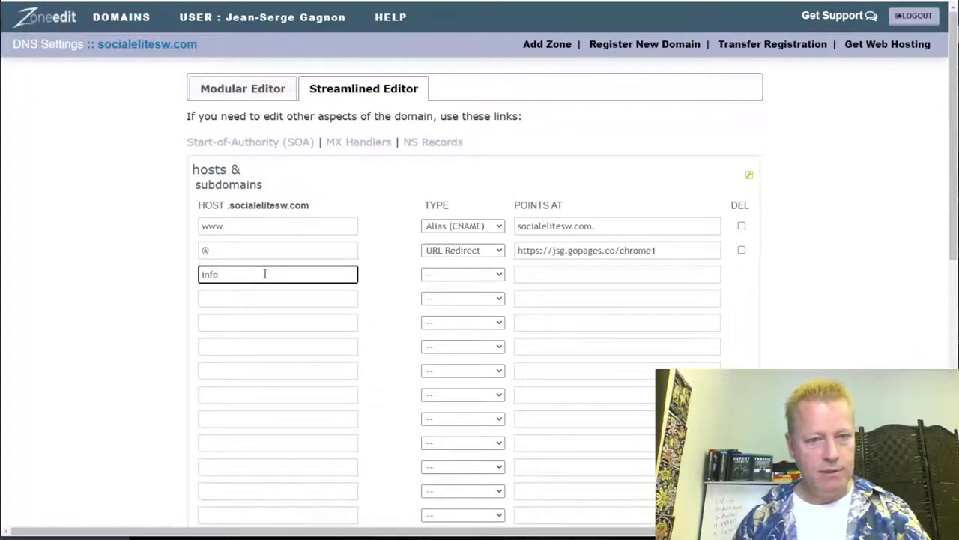
click(454, 274)
click(463, 383)
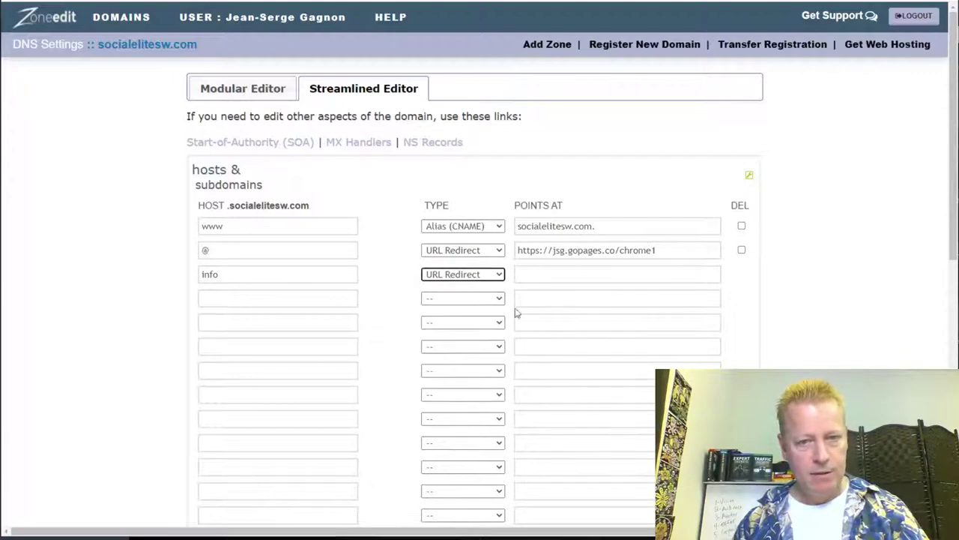
click(536, 277)
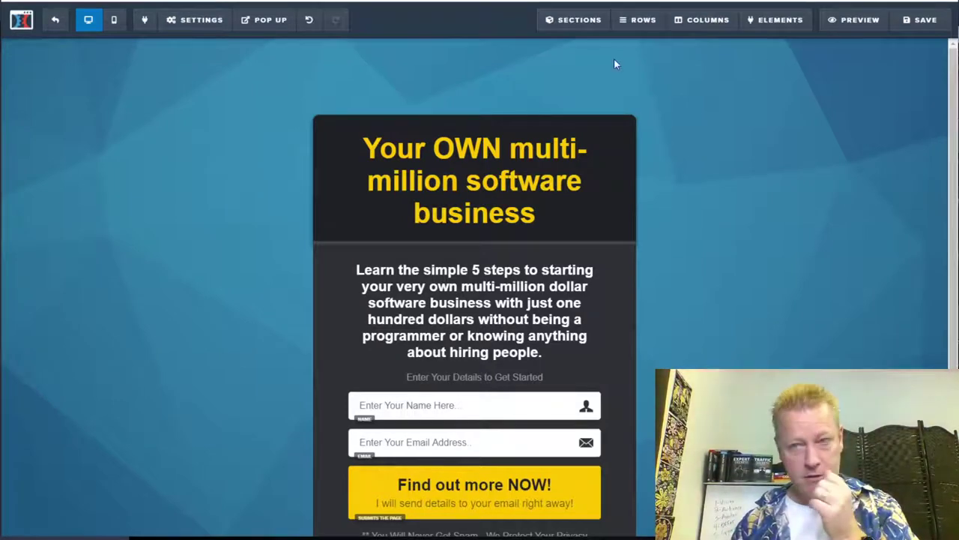
Step: Exit the editor to the Optin step overview and select the opt-in page's funnel URL
click(55, 19)
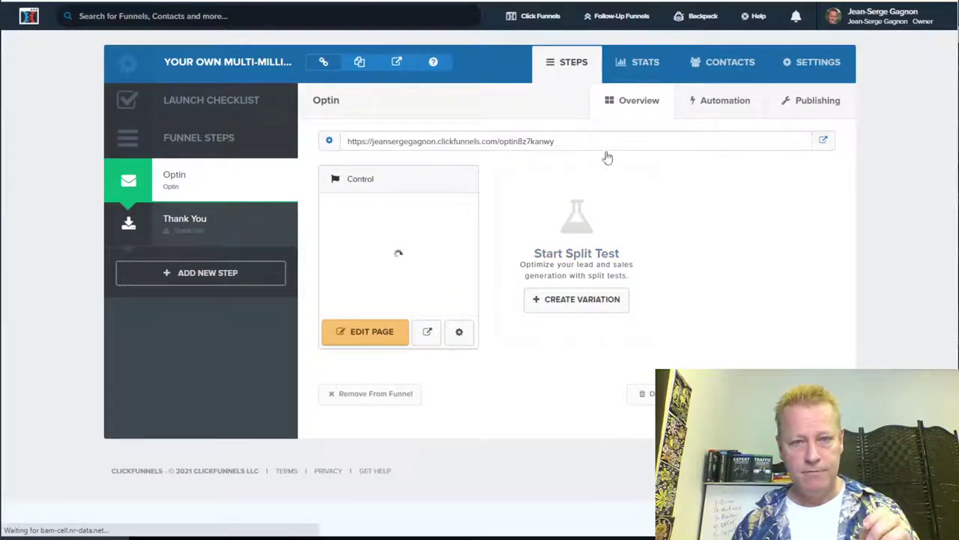
drag(574, 146, 340, 143)
key(ctrl+c)
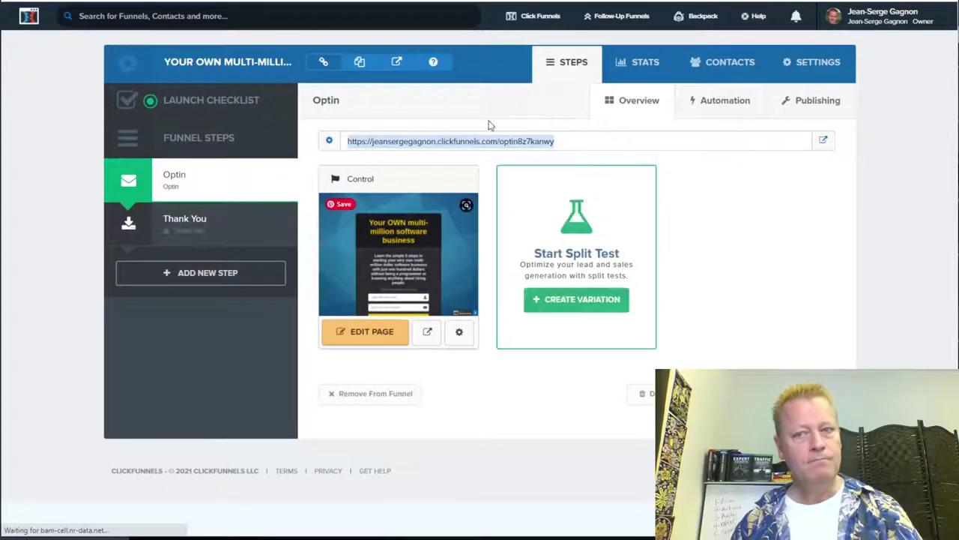
key(ctrl+Tab)
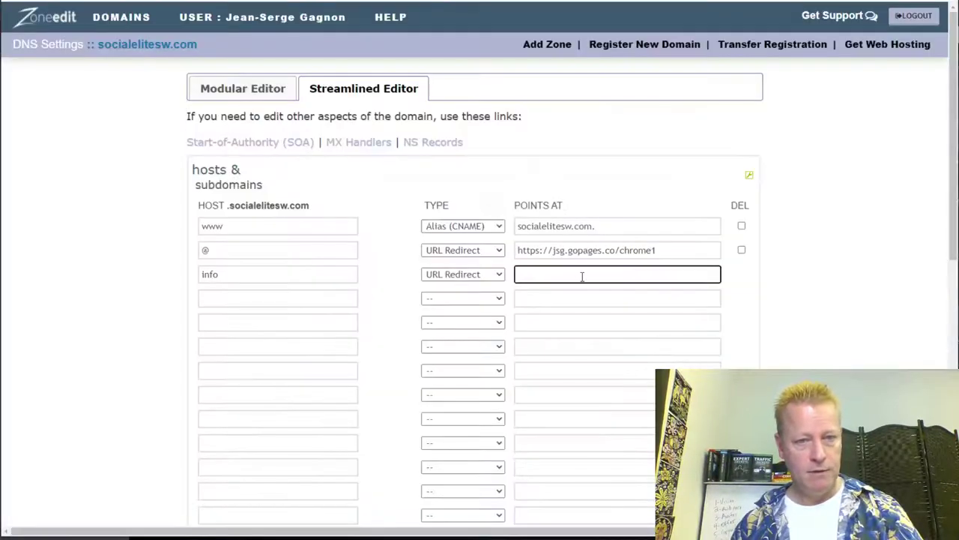
Step: Set both the info and @ host redirects to the ClickFunnels opt-in page URL
key(ctrl+v)
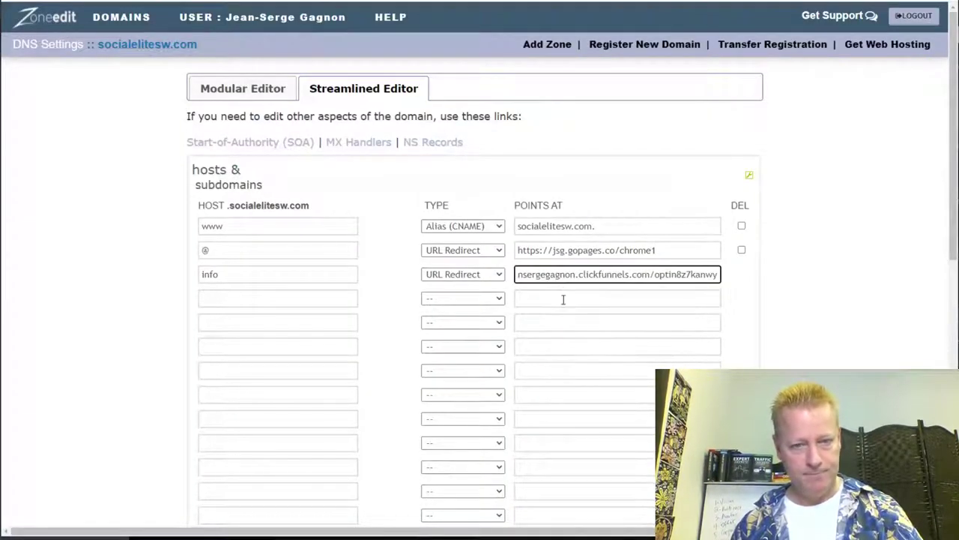
click(562, 299)
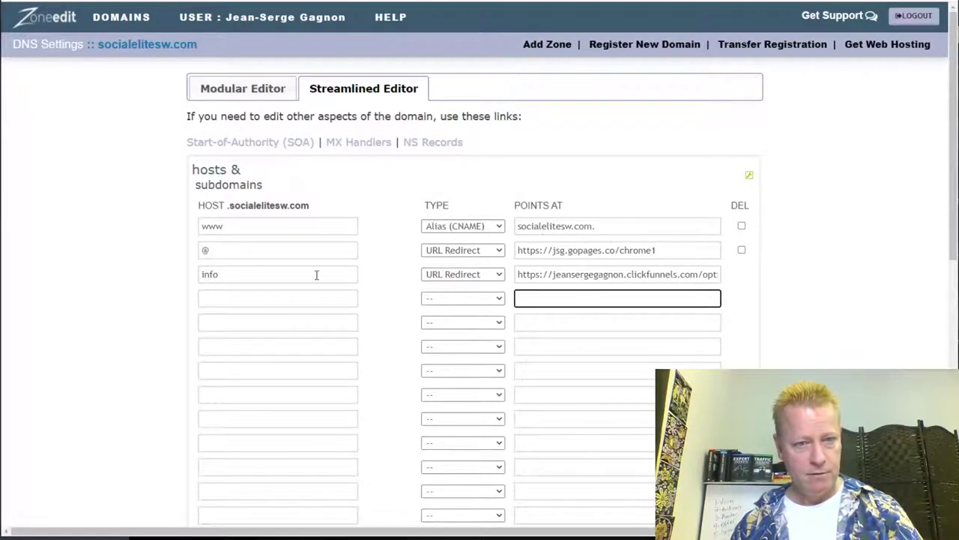
click(520, 226)
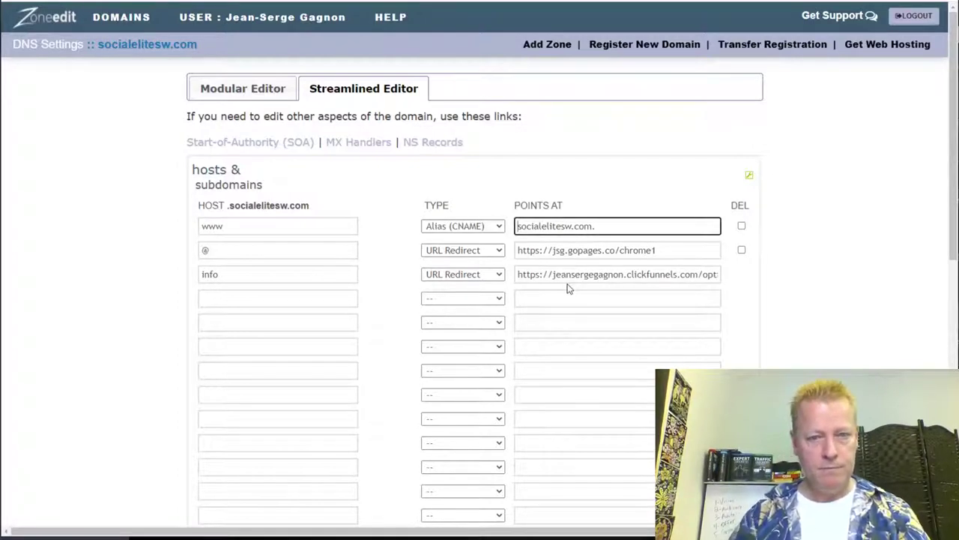
drag(658, 251, 497, 250)
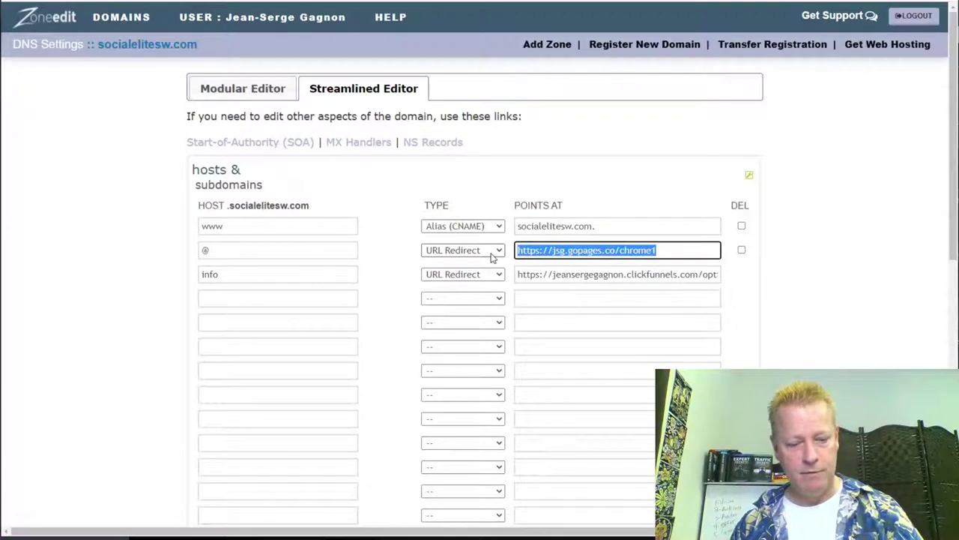
key(ctrl+v)
click(574, 300)
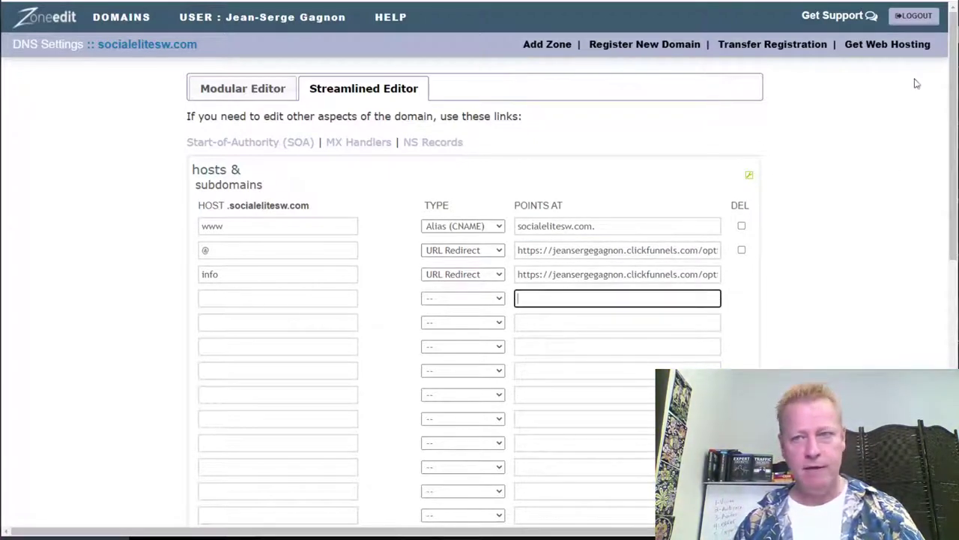
scroll(835, 325, down, 10)
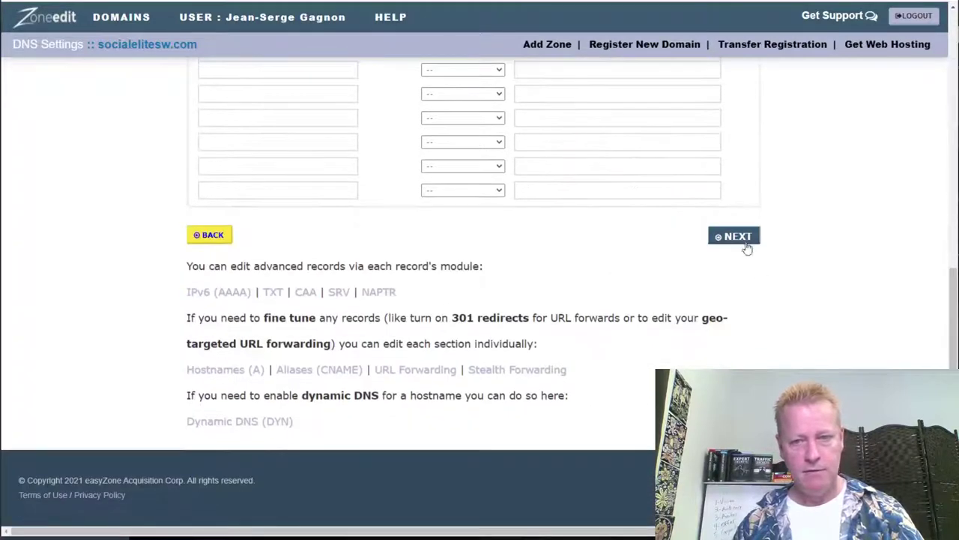
Step: Review and confirm the socialelitesw.com redirect changes through NEXT, CONFIRM and DONE
click(746, 239)
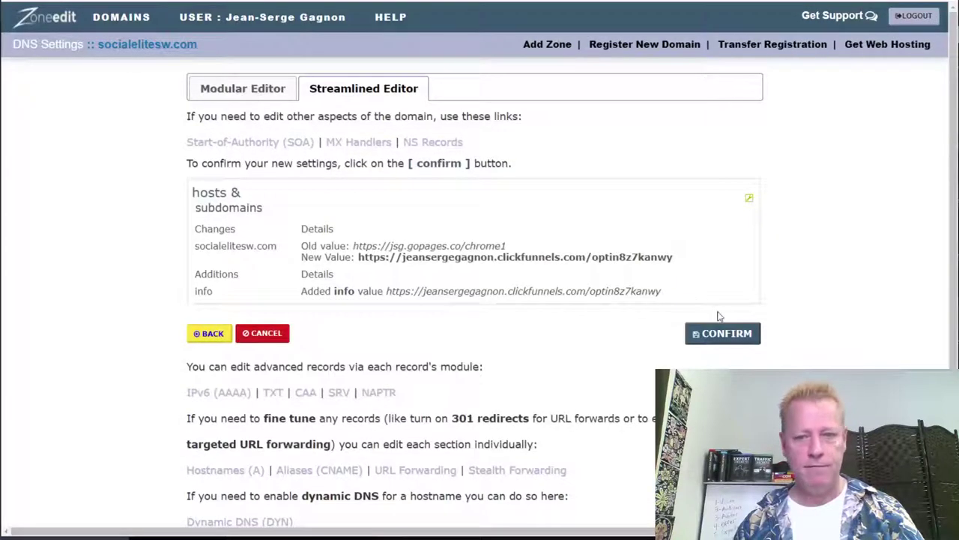
click(721, 330)
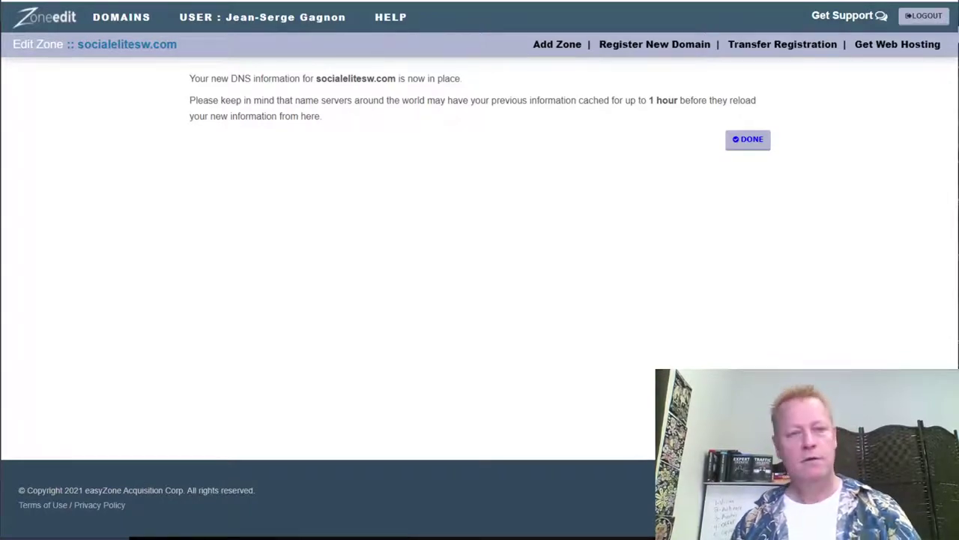
click(736, 144)
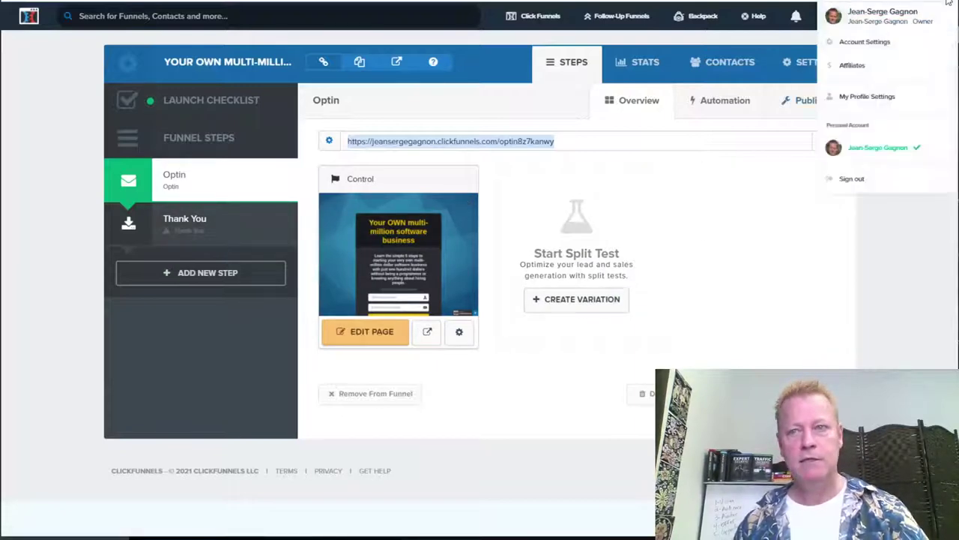
key(alt+f)
click(861, 16)
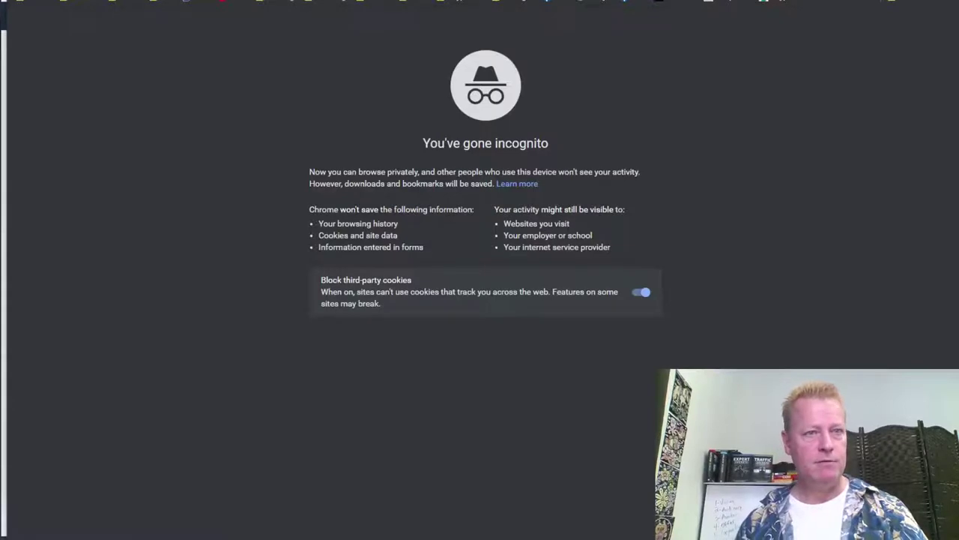
text(social)
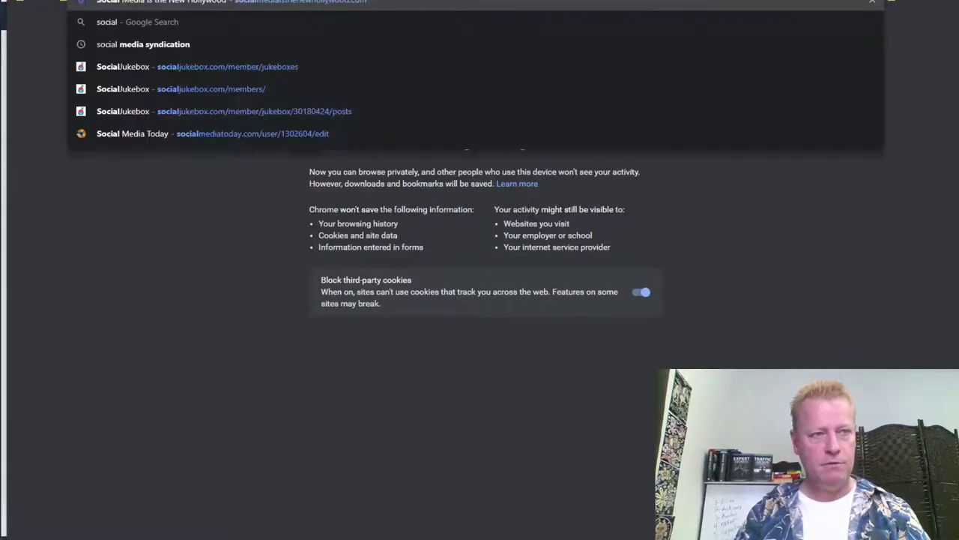
text(elitesw)
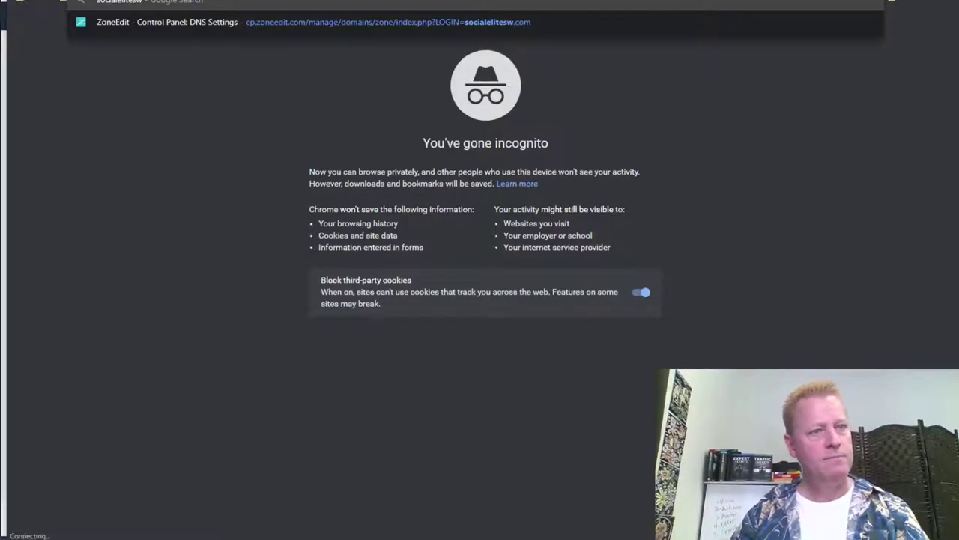
key(Return)
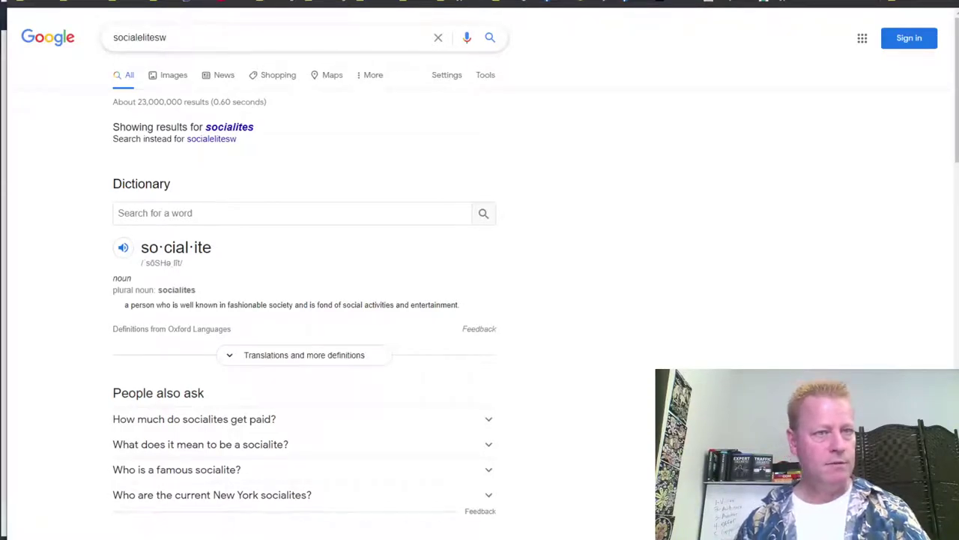
key(ctrl+l)
text(http://)
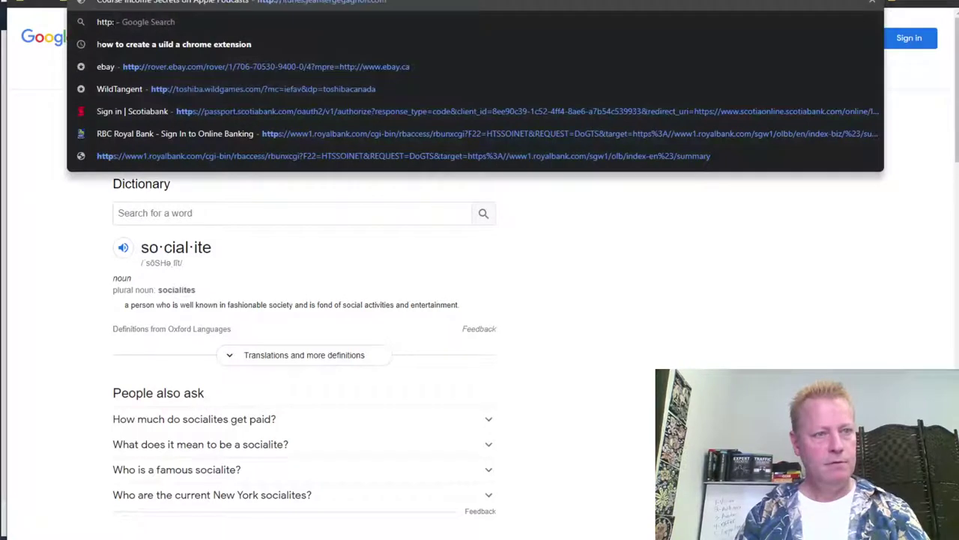
text(social)
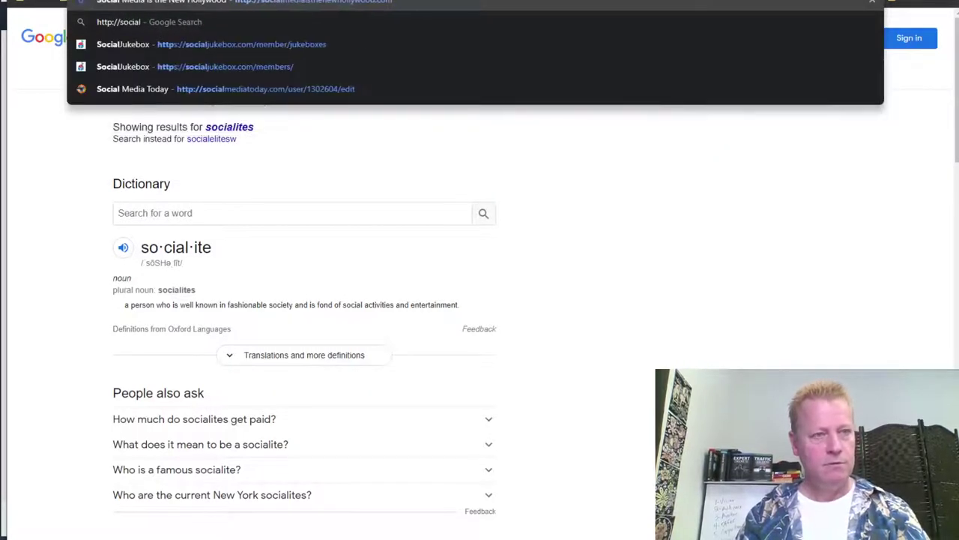
text(elitesw.com)
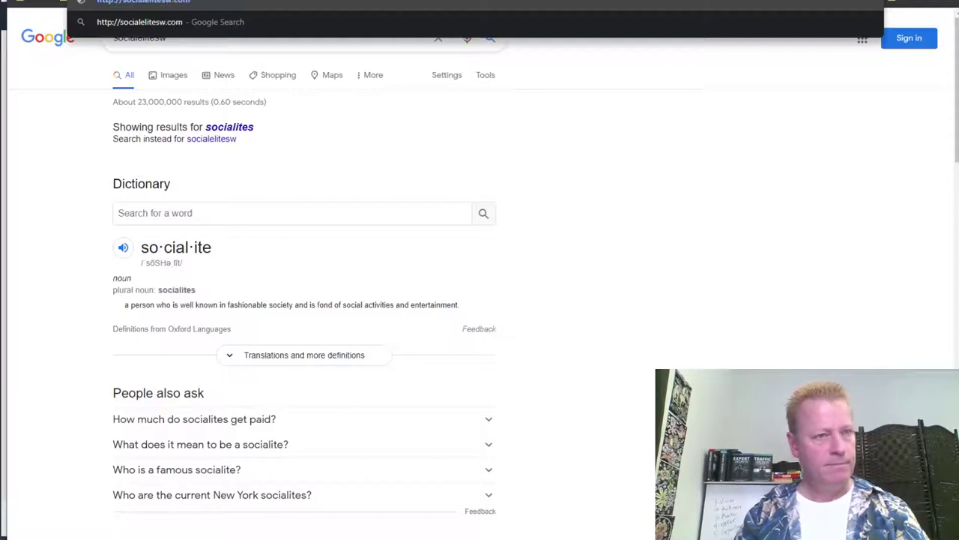
key(Return)
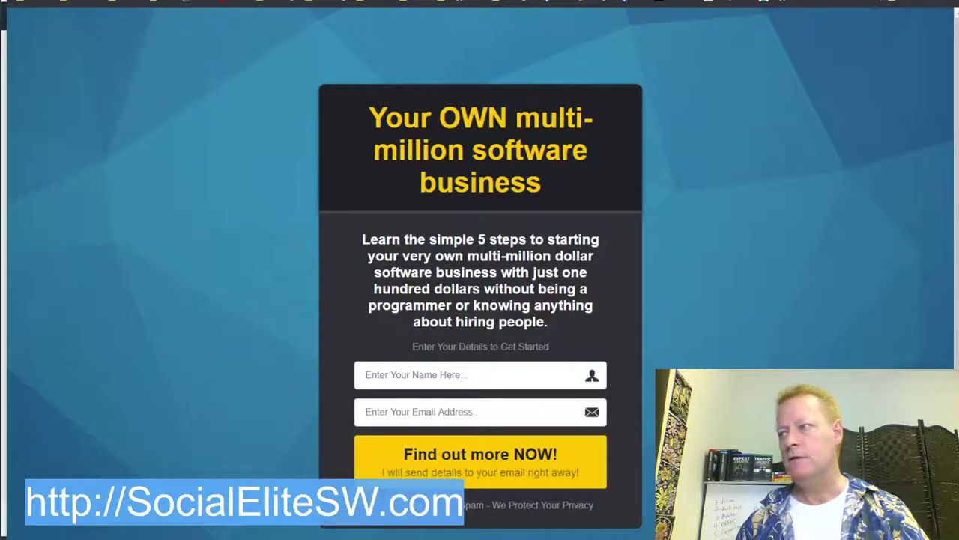
Step: Submit the live opt-in form with a test name and a test e-mail address
click(483, 365)
text(JS Test)
key(Tab)
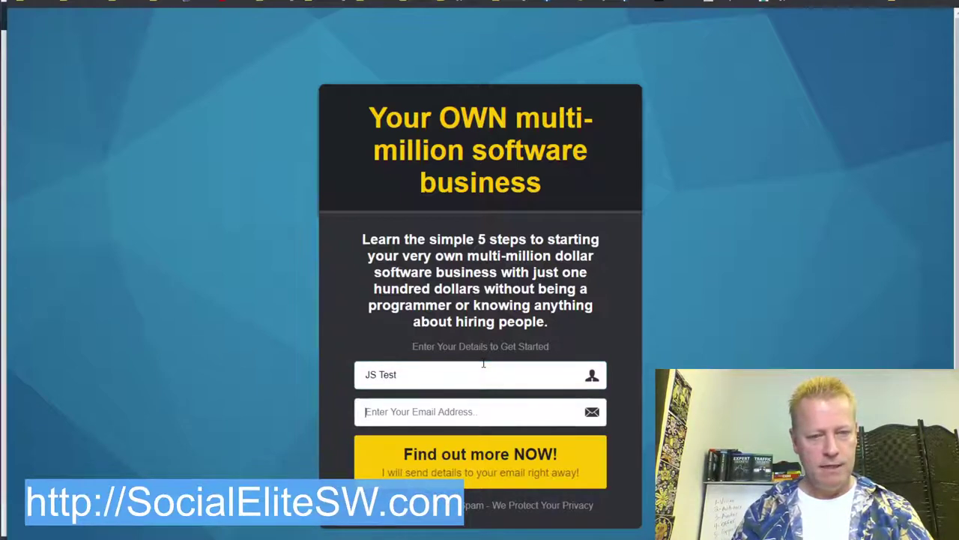
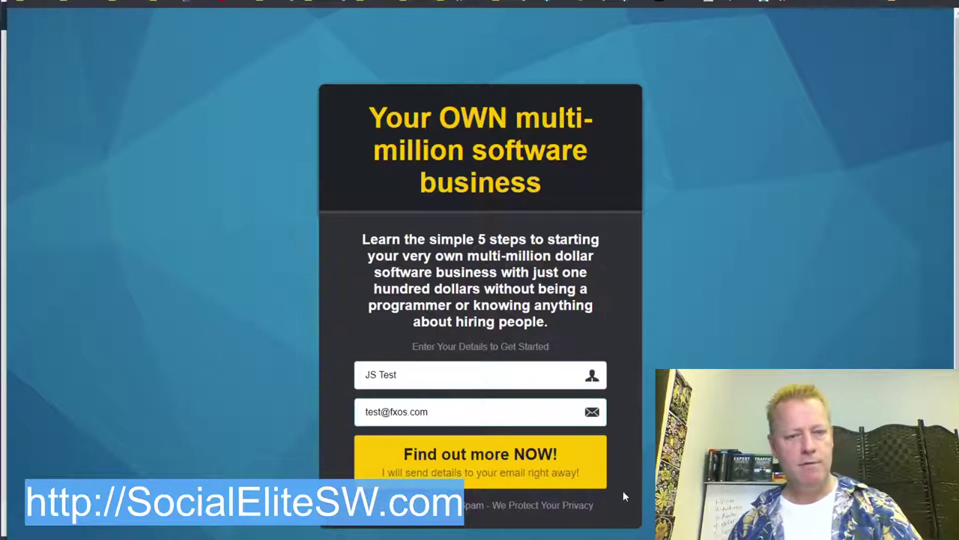
click(481, 459)
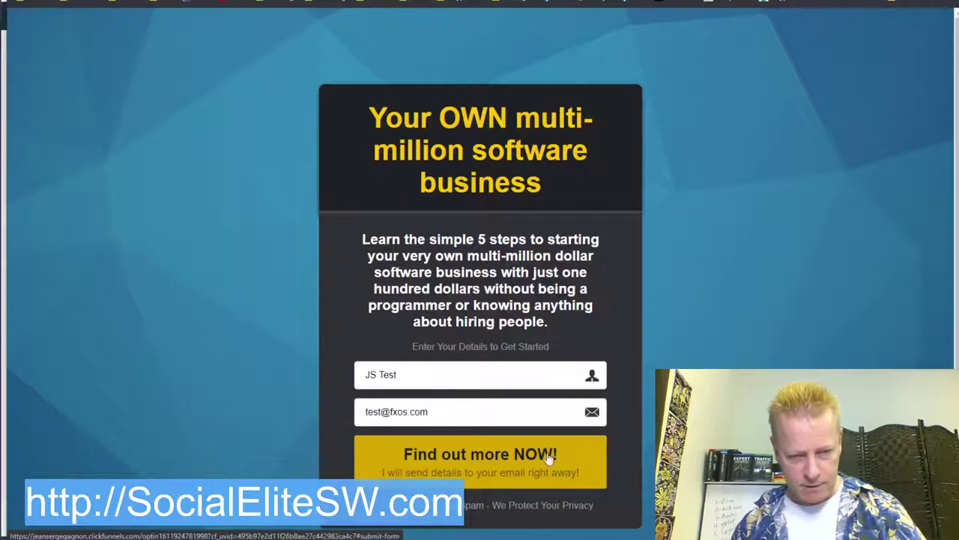
scroll(500, 211, down, 2)
scroll(500, 211, up, 2)
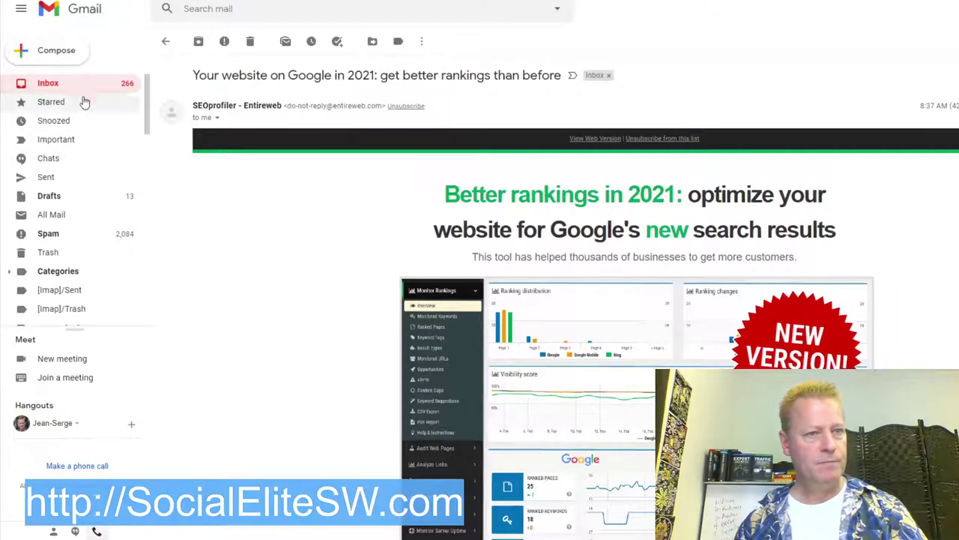
Step: Refresh the Gmail inbox for the sign-up email, then start entering aweber in a new tab
key(alt+Left)
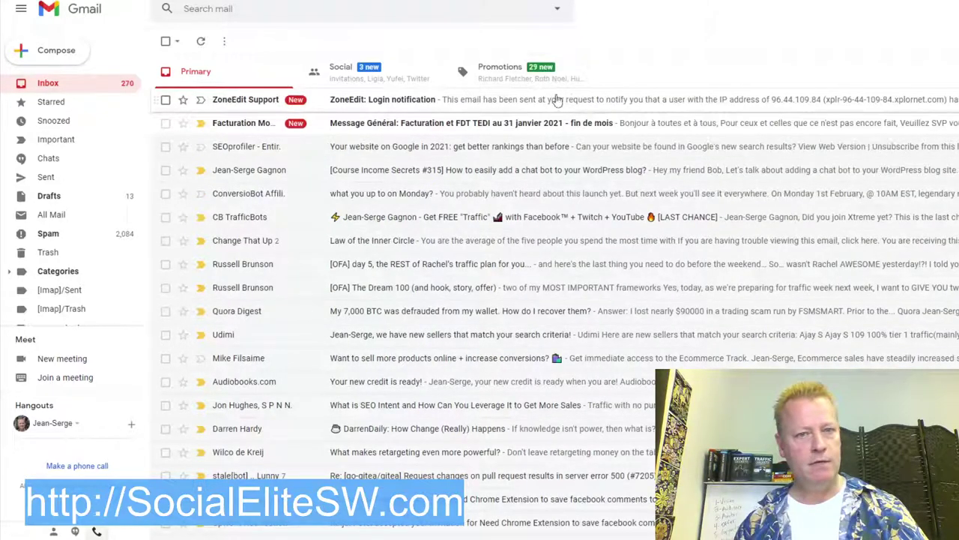
click(201, 40)
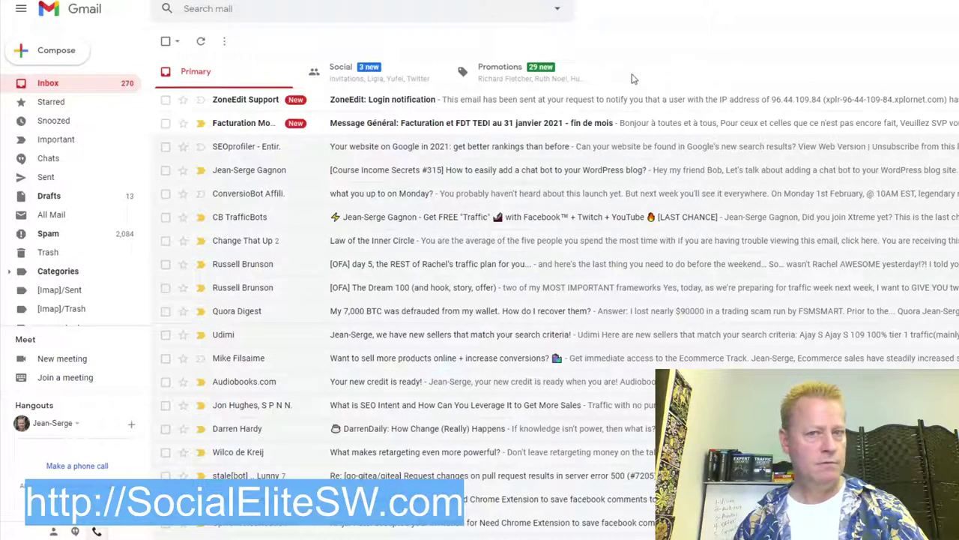
key(alt+Tab)
key(alt+Tab)
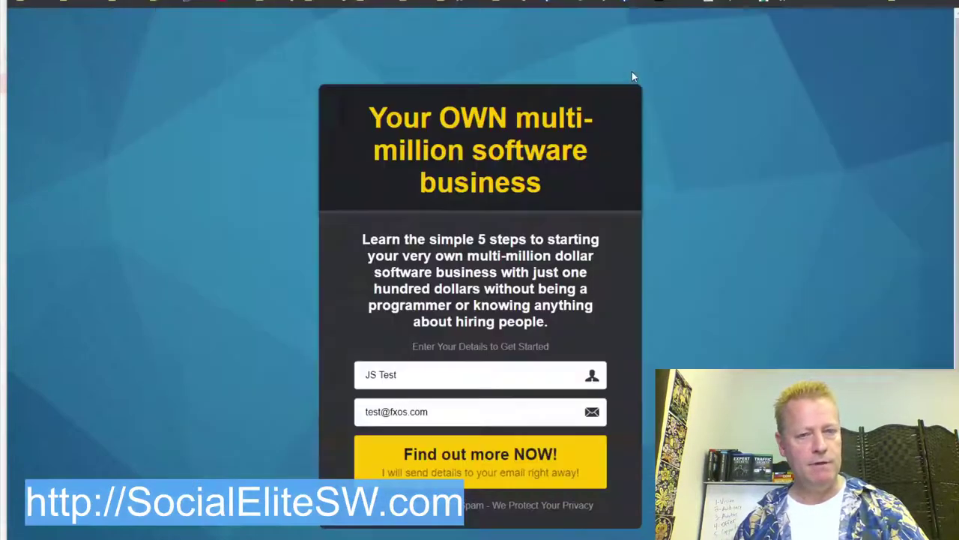
key(alt+Tab)
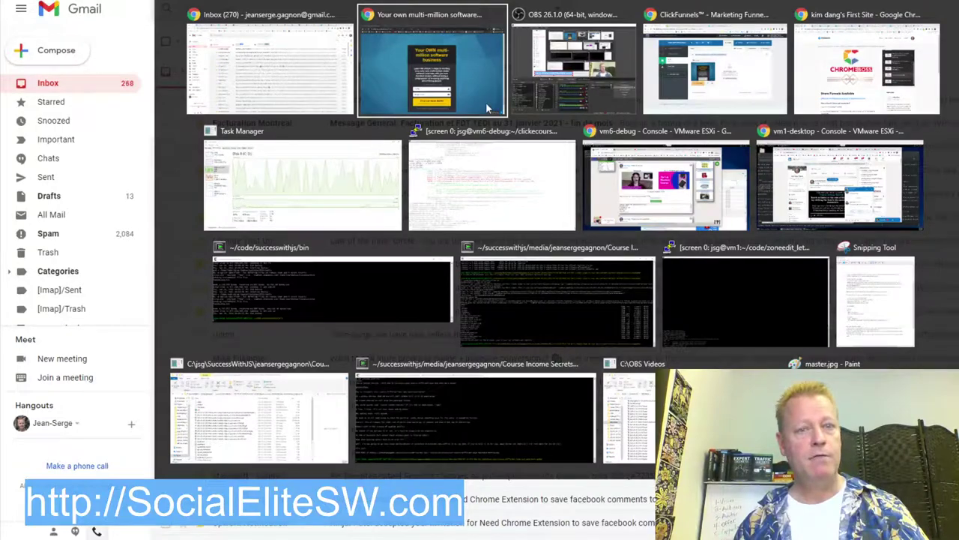
click(429, 71)
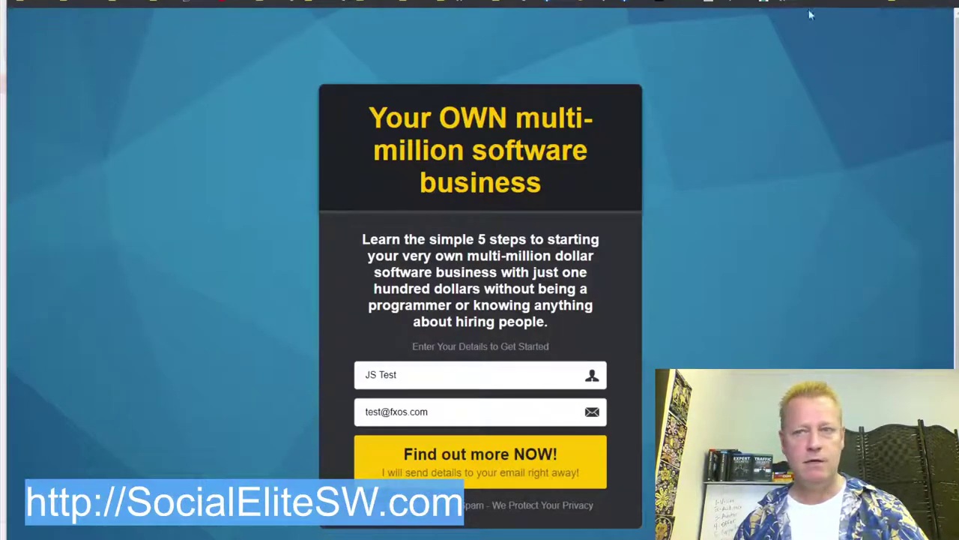
key(alt+Tab)
key(alt+Tab)
key(alt+Tab)
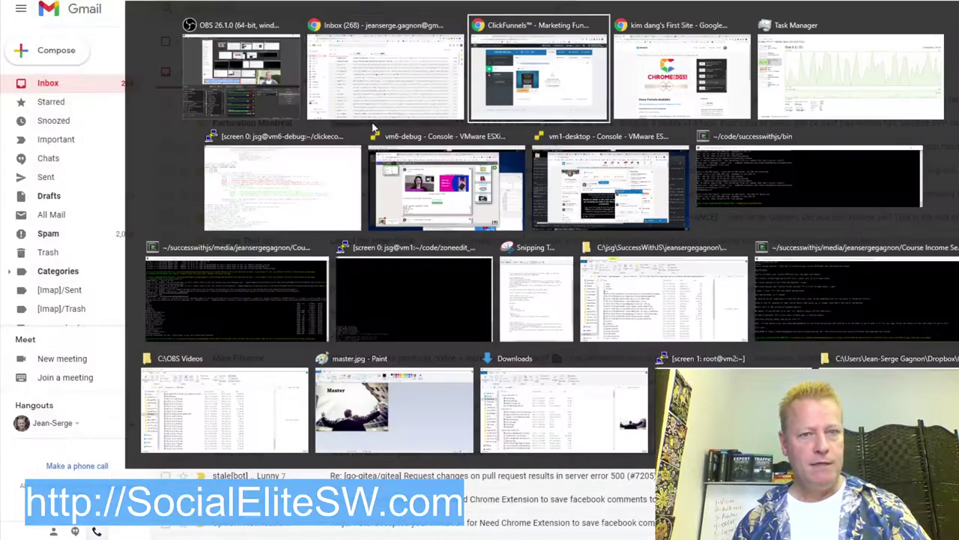
click(443, 89)
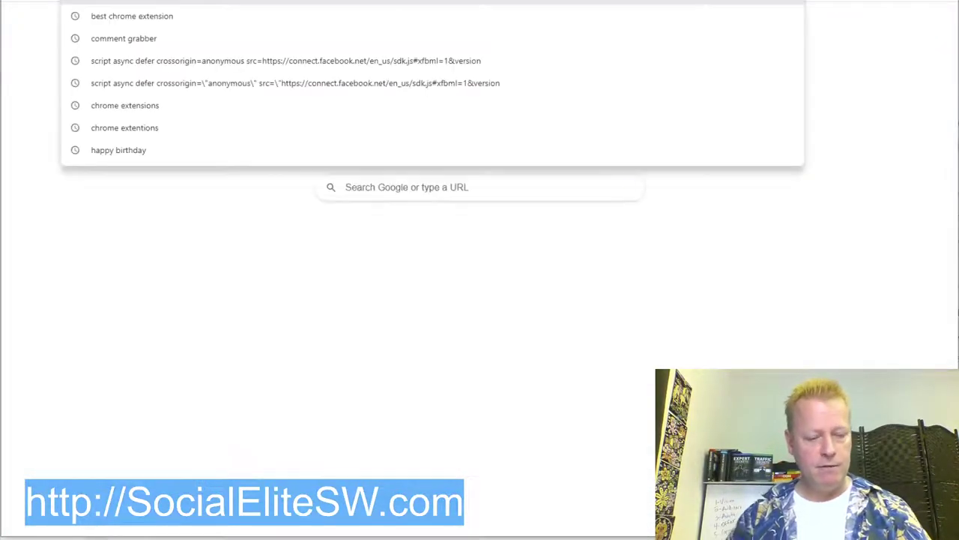
text(aweber)
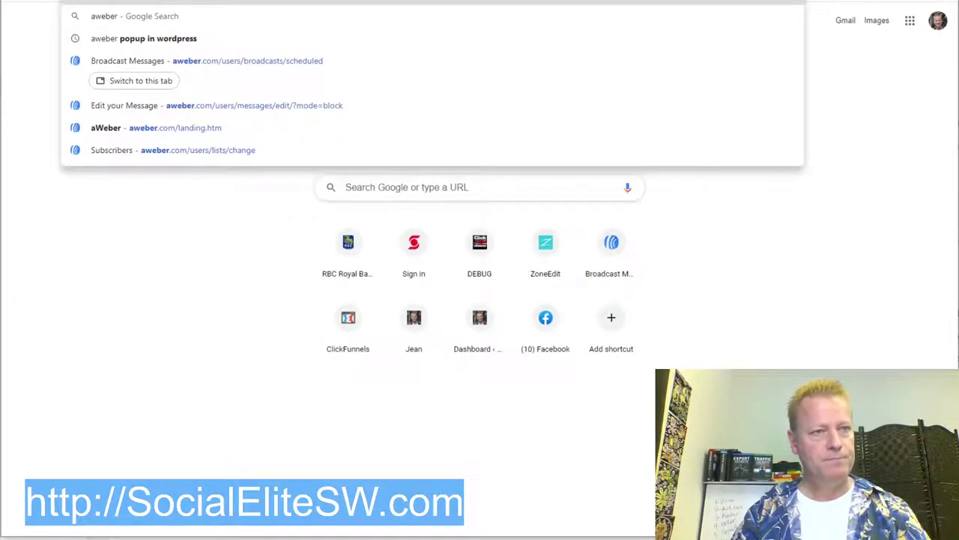
Step: On AWeber, make Chrome Extension Bonus the active list
key(Escape)
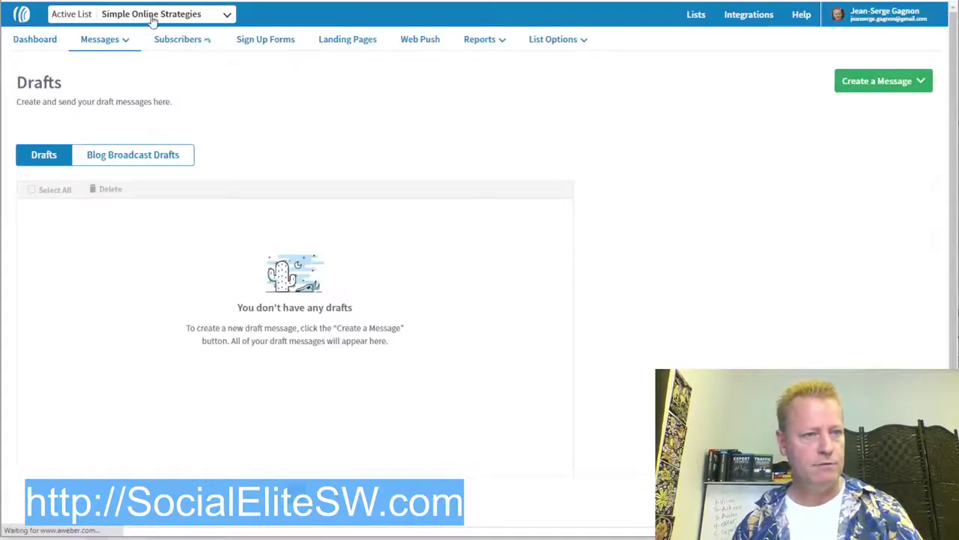
click(228, 15)
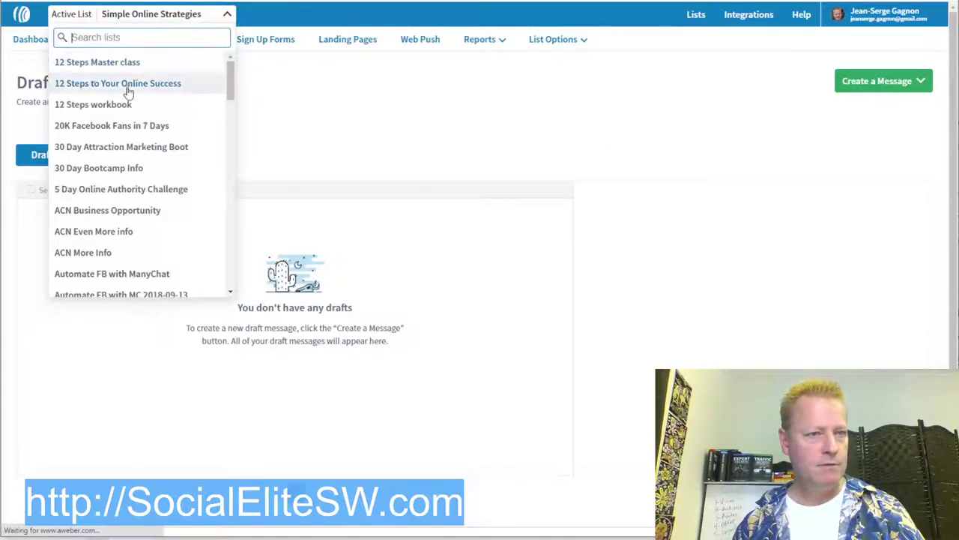
scroll(123, 150, down, 5)
scroll(127, 158, down, 15)
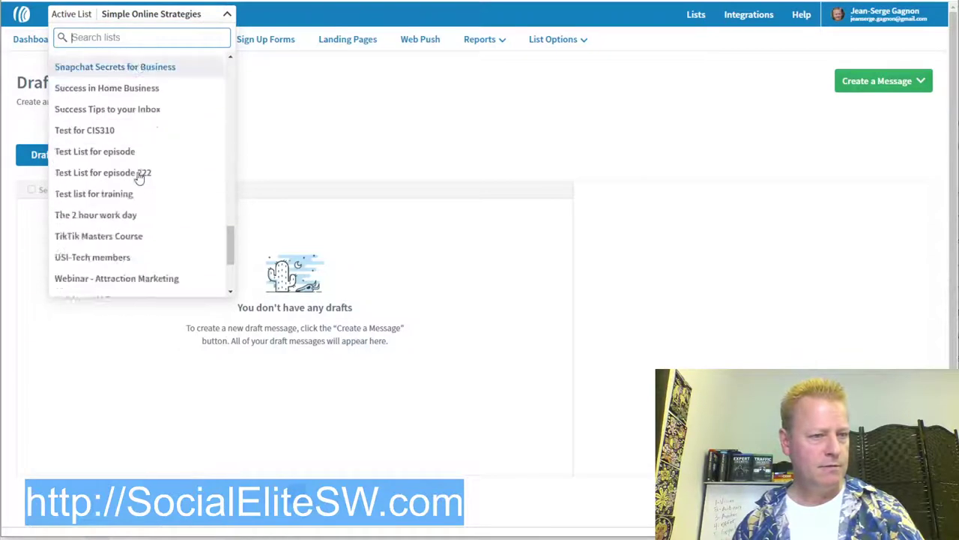
scroll(116, 228, down, 1)
scroll(113, 218, up, 6)
scroll(115, 179, up, 5)
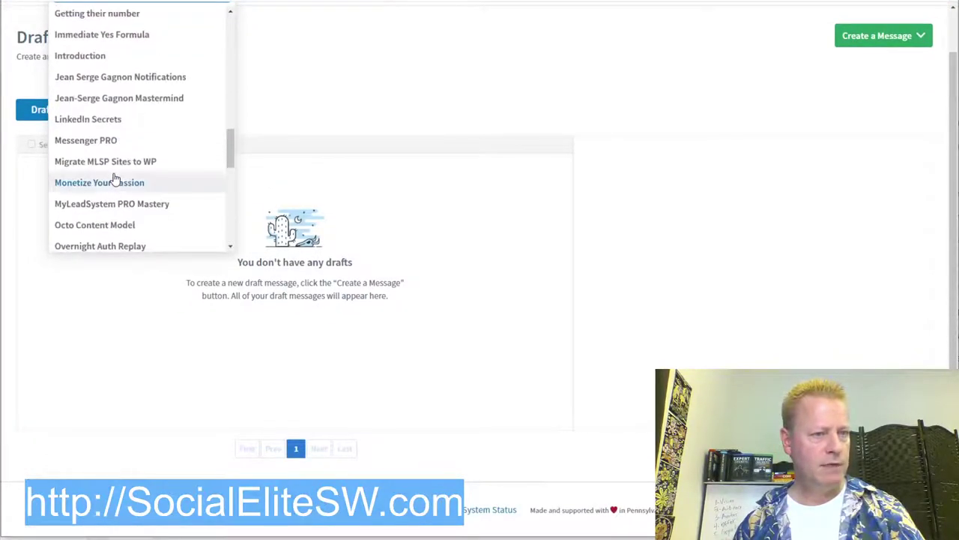
scroll(114, 179, down, 1)
scroll(114, 178, up, 5)
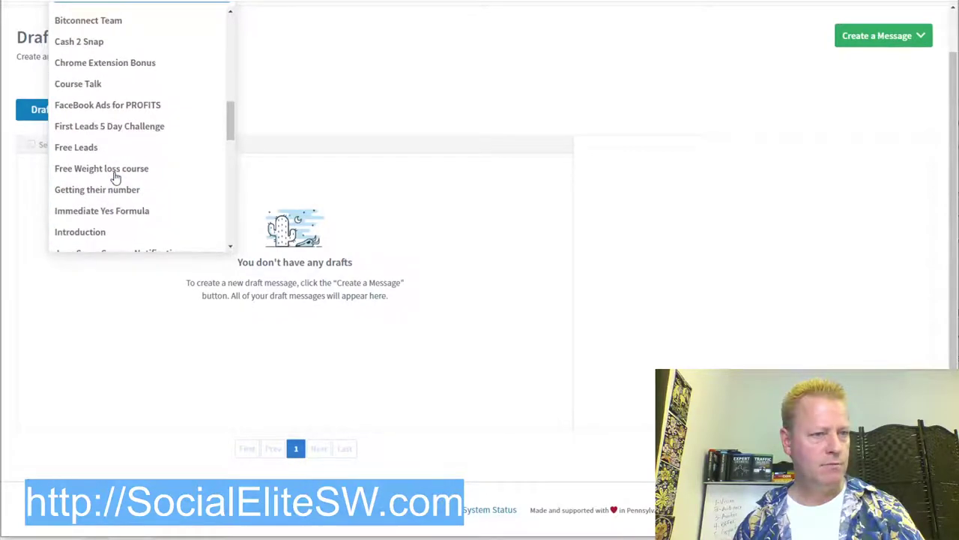
click(110, 124)
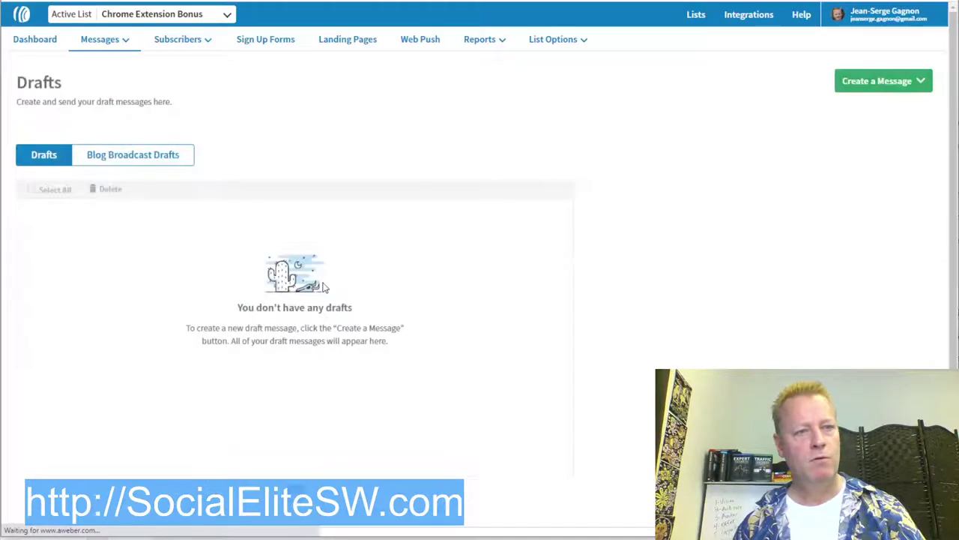
Step: Show that list's subscribers filtered to those added today
click(167, 42)
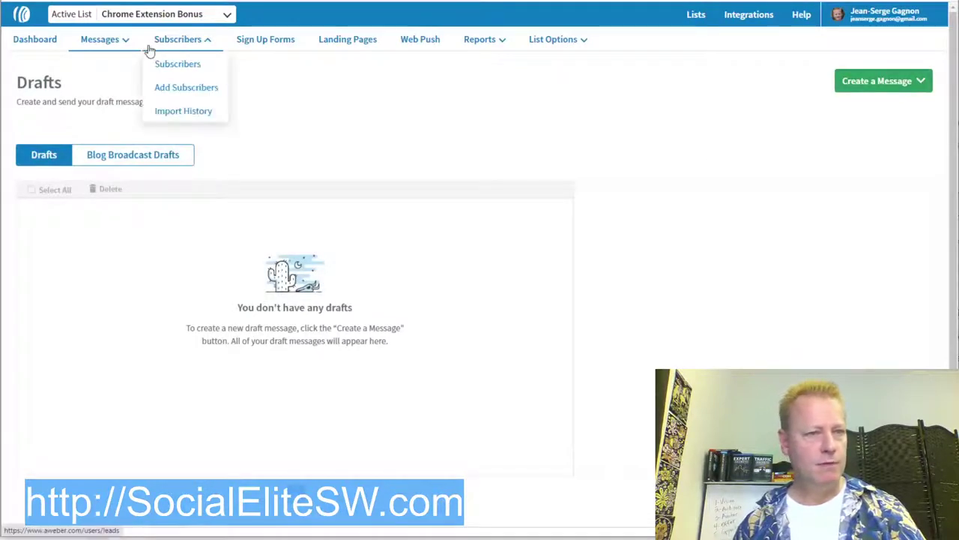
click(176, 64)
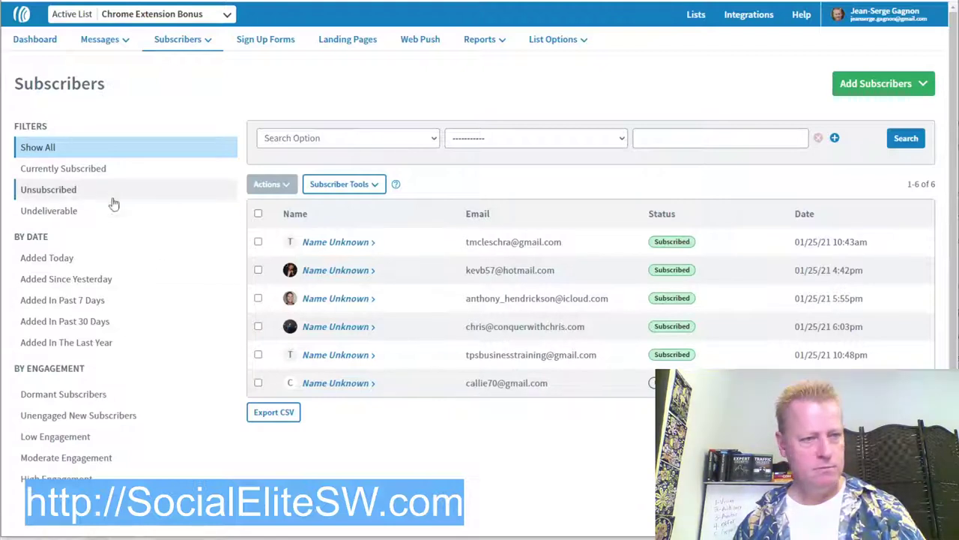
click(47, 258)
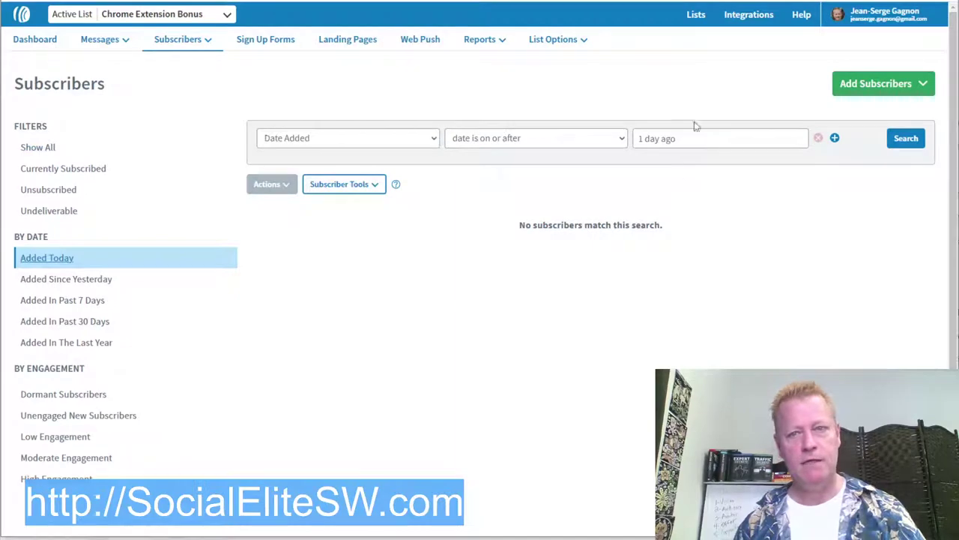
key(alt+Tab)
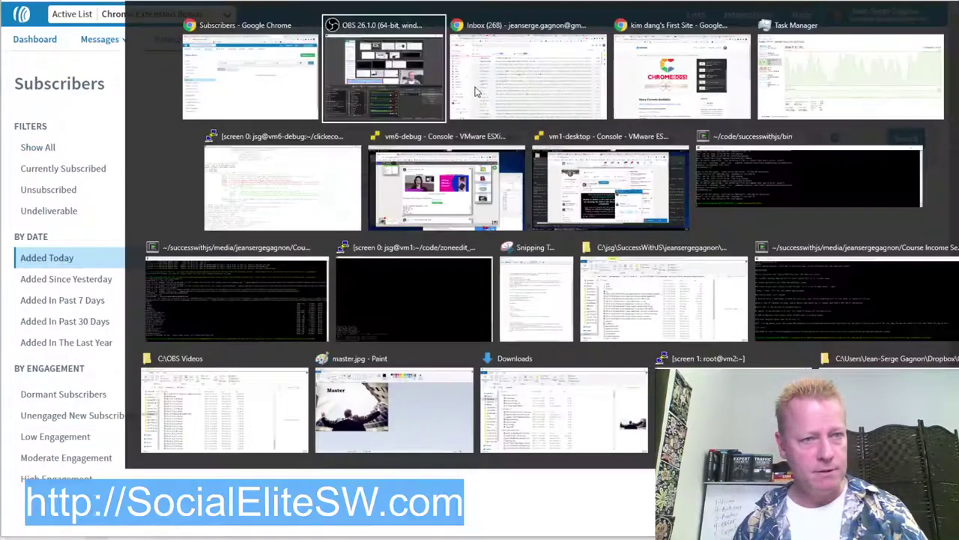
Step: Return to the ClickFunnels funnel and load the Thank You step's template gallery
key(Escape)
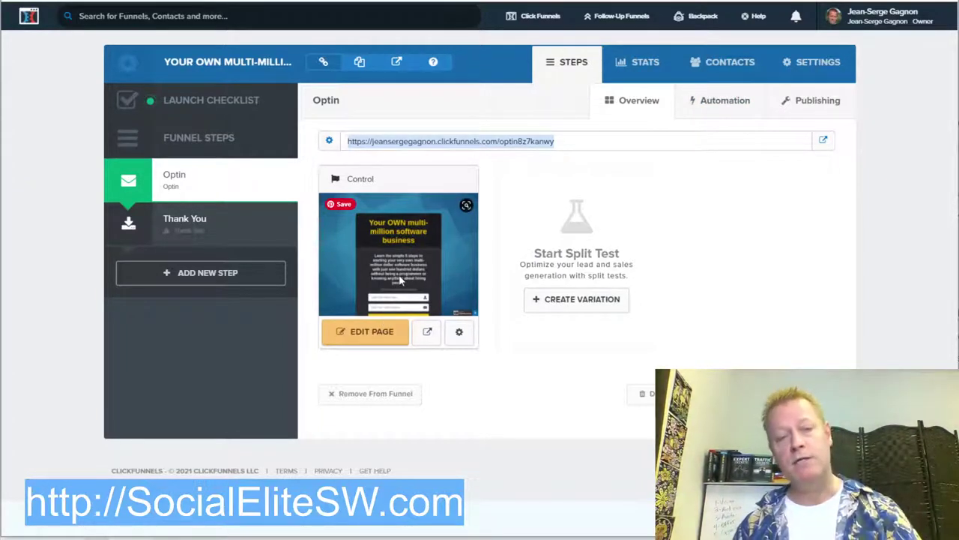
click(533, 301)
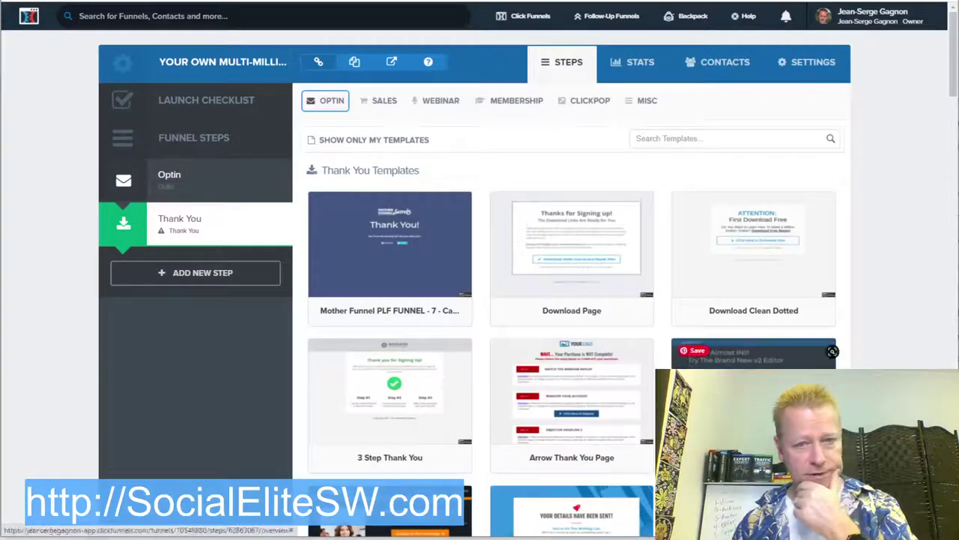
Step: Preview the waiting-list thank-you template and return to the gallery
scroll(630, 465, down, 3)
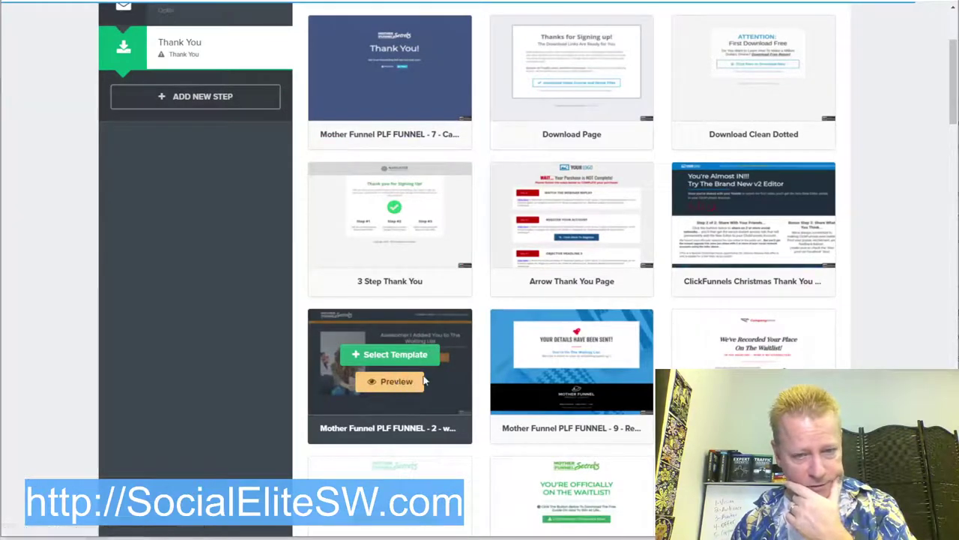
click(396, 383)
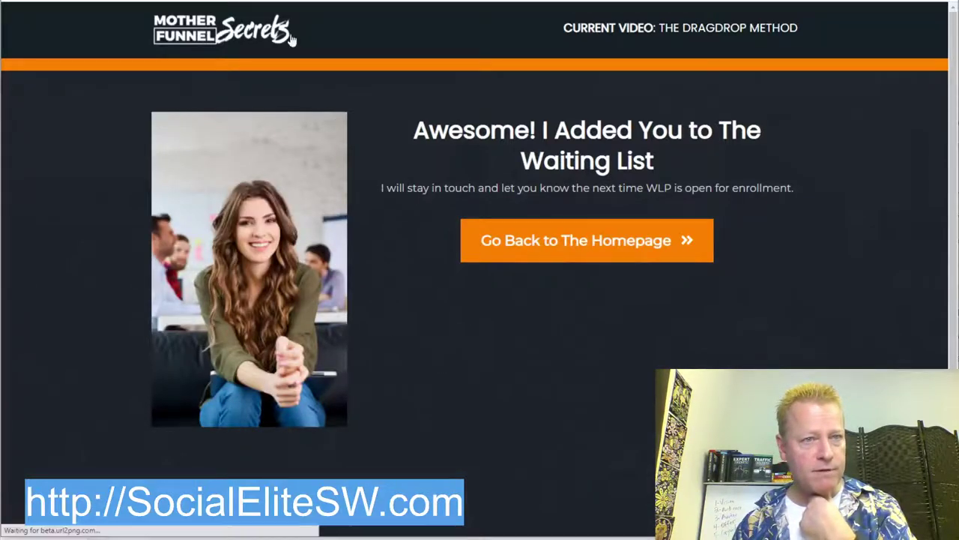
key(ctrl+w)
Step: Preview the order-complete thank-you template and return to the gallery
scroll(739, 224, down, 3)
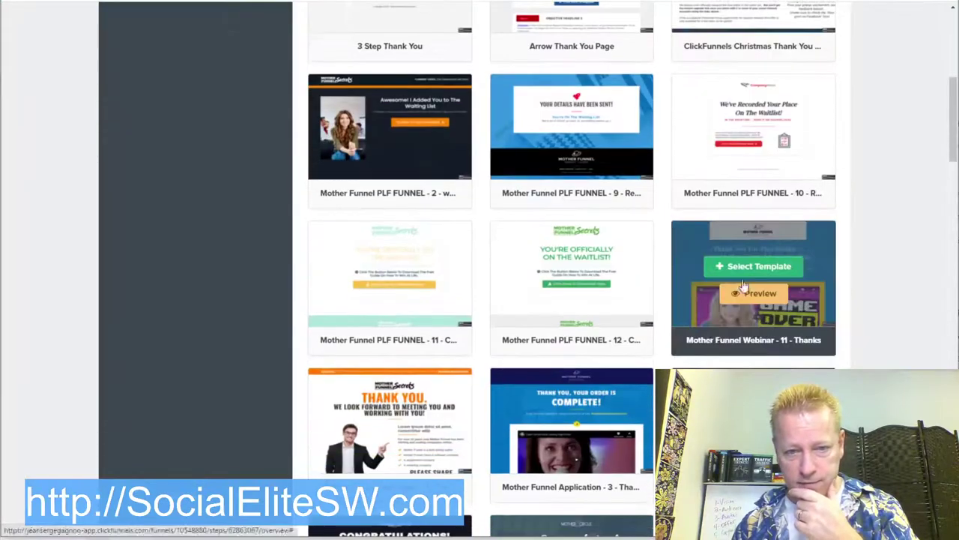
scroll(682, 363, down, 2)
mouse_move(613, 298)
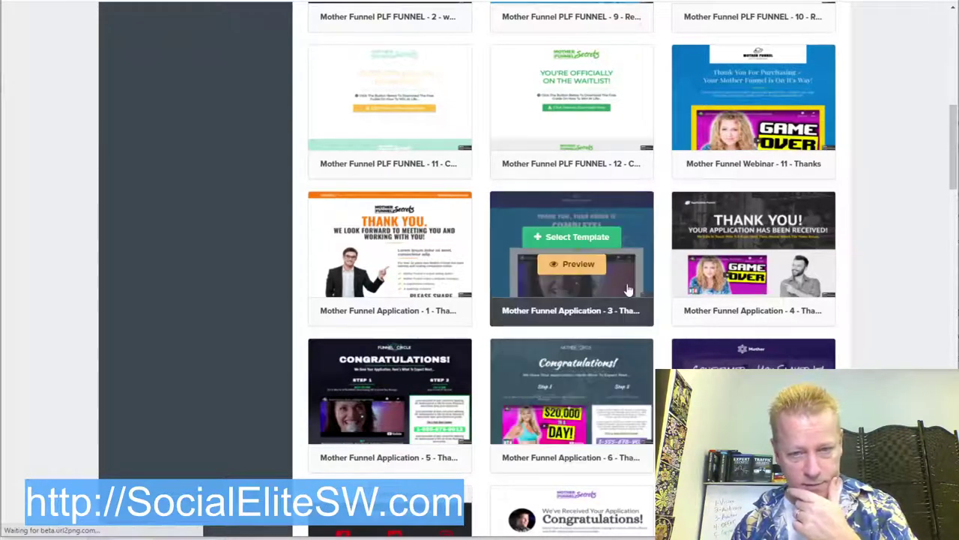
click(589, 267)
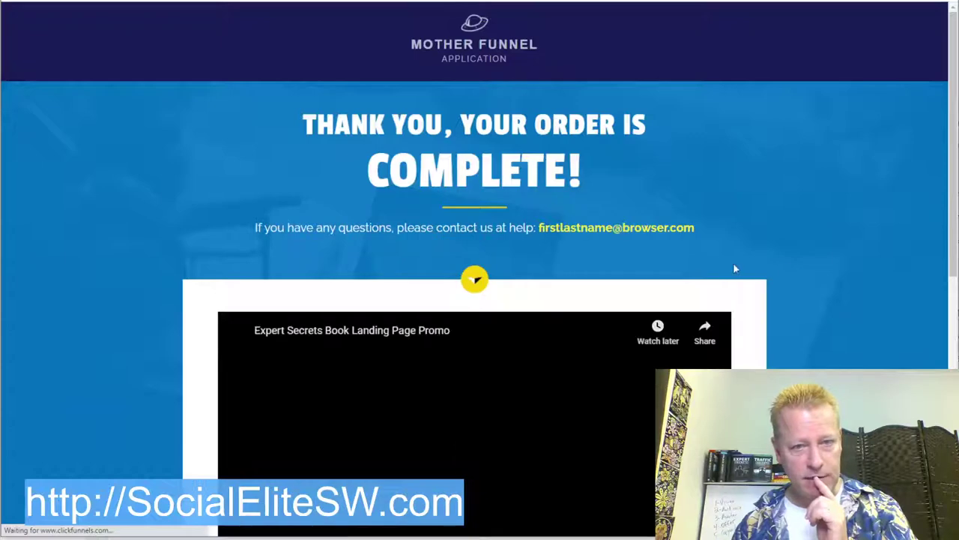
scroll(807, 275, down, 3)
scroll(807, 275, down, 1)
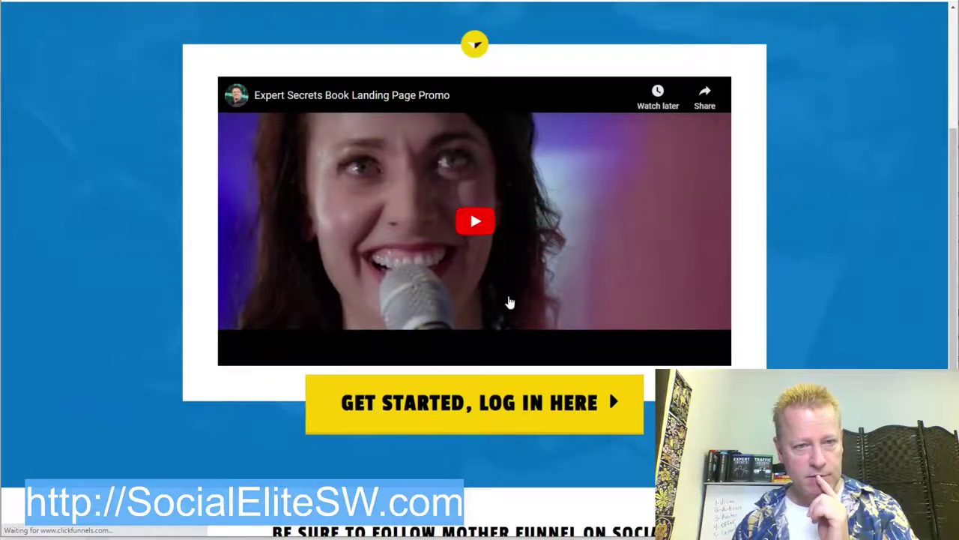
scroll(606, 300, down, 4)
scroll(431, 292, down, 1)
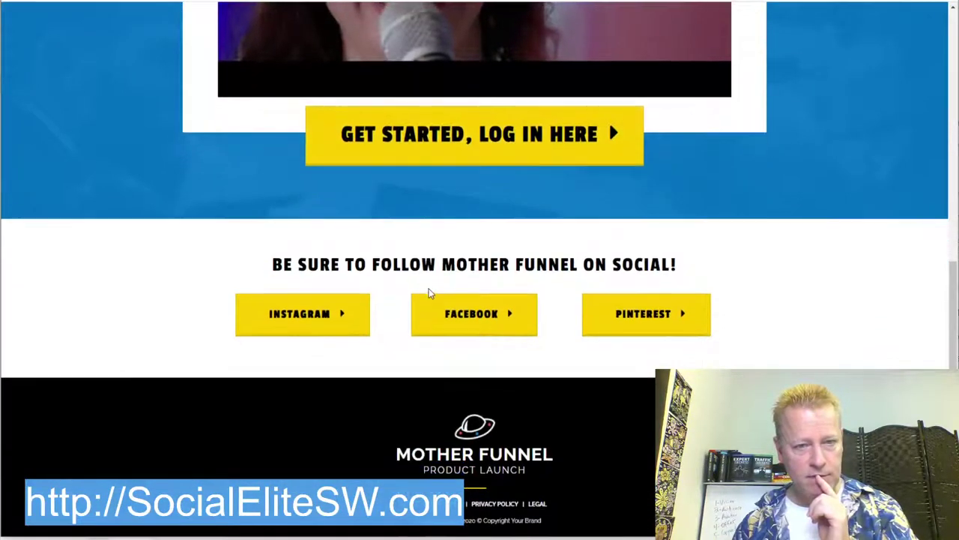
scroll(408, 292, up, 1)
scroll(445, 305, up, 6)
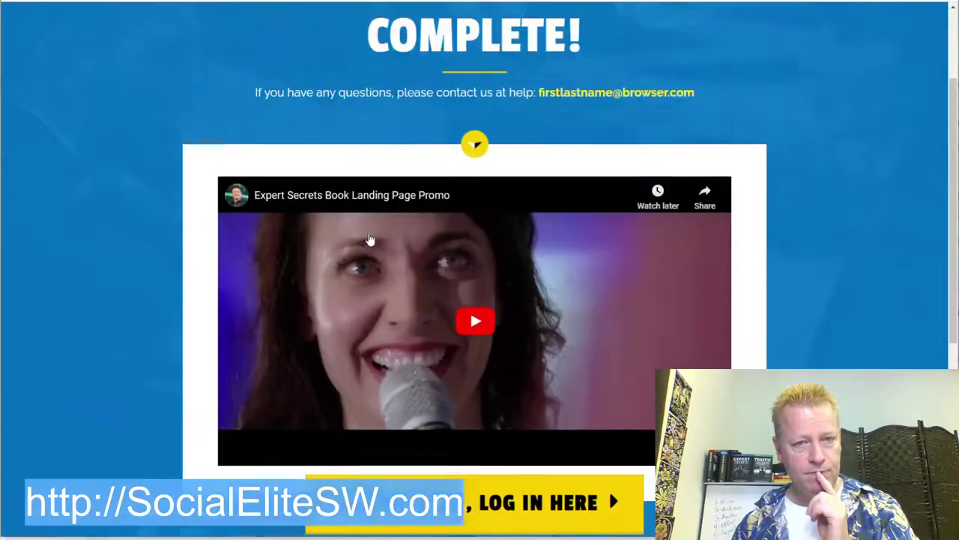
key(ctrl+w)
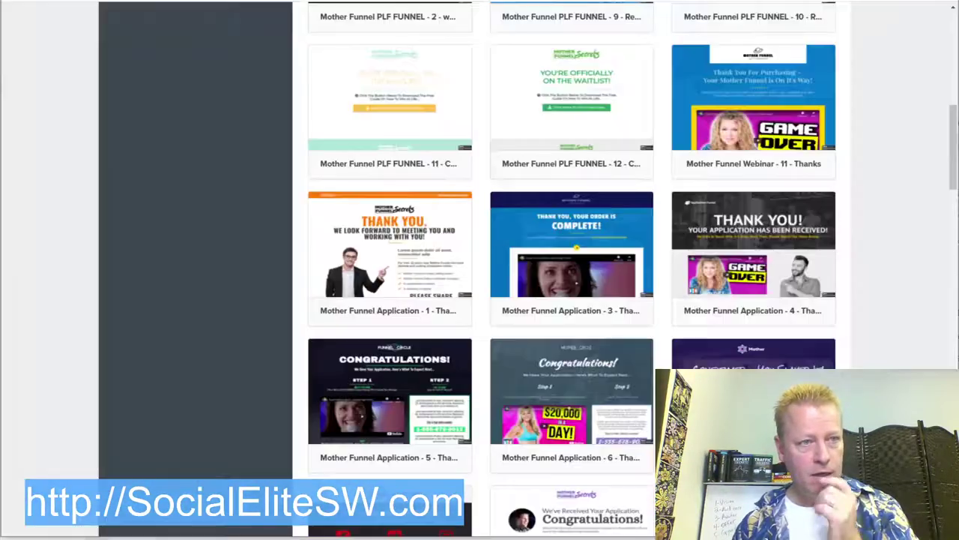
Step: Preview the 'Thanks! Here's Your Video...' template, then close the preview
mouse_move(609, 405)
scroll(608, 404, down, 4)
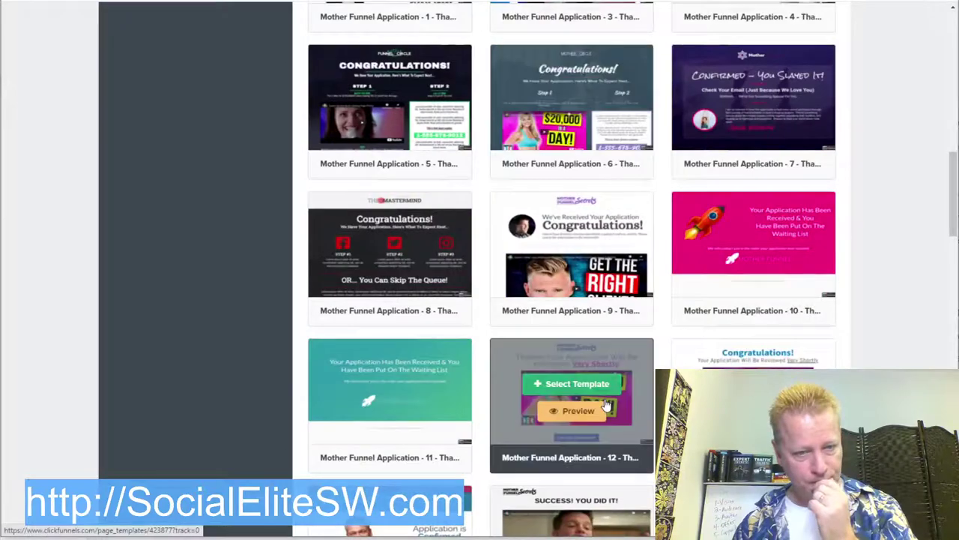
scroll(874, 358, down, 4)
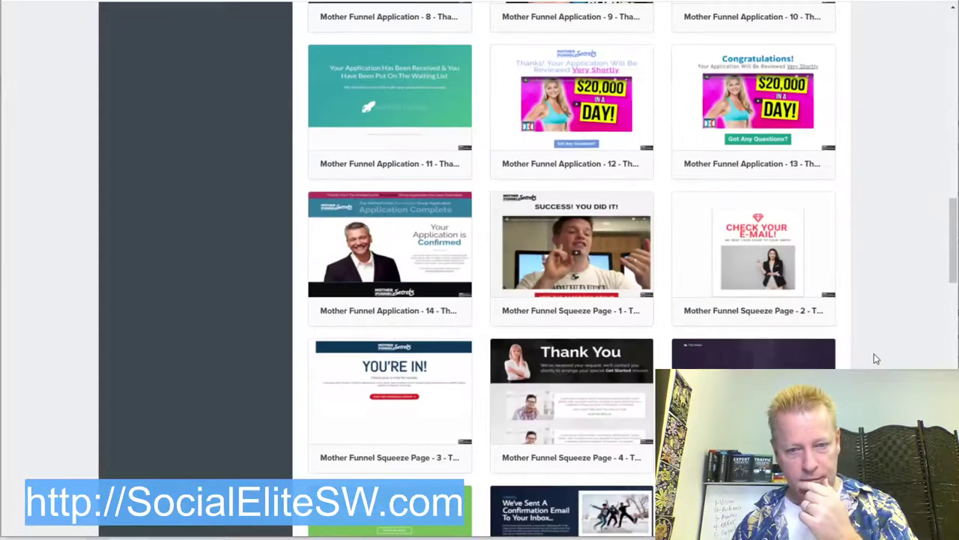
mouse_move(638, 276)
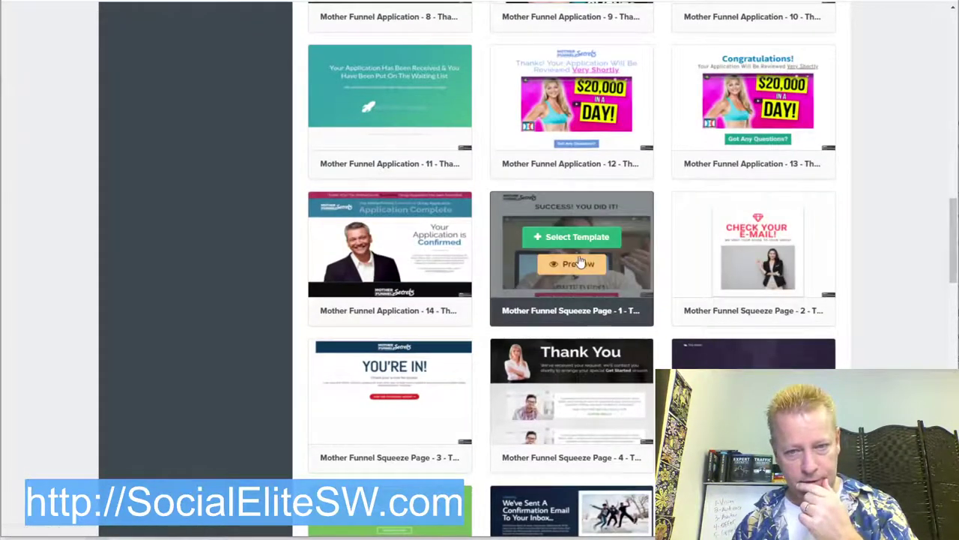
scroll(749, 187, down, 3)
scroll(598, 428, down, 4)
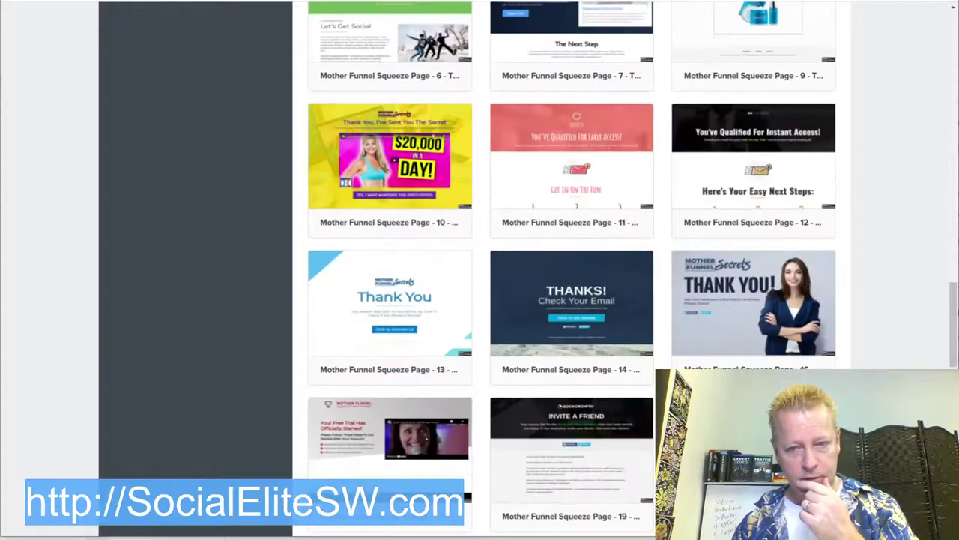
scroll(598, 428, down, 4)
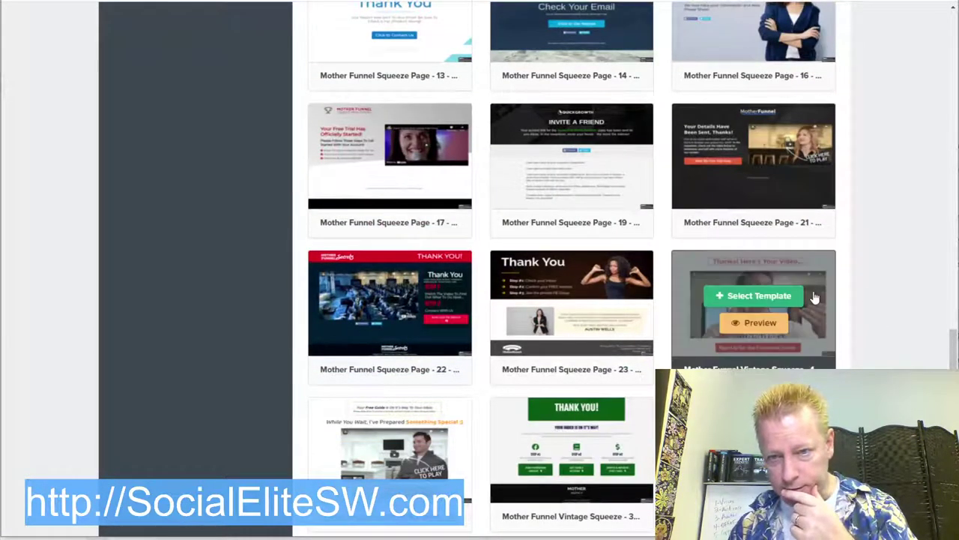
click(757, 324)
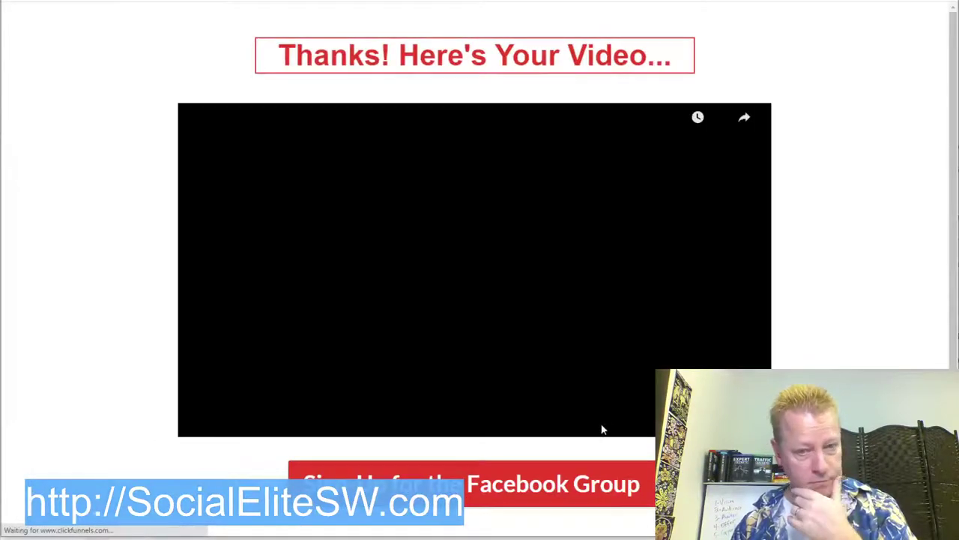
scroll(599, 428, down, 1)
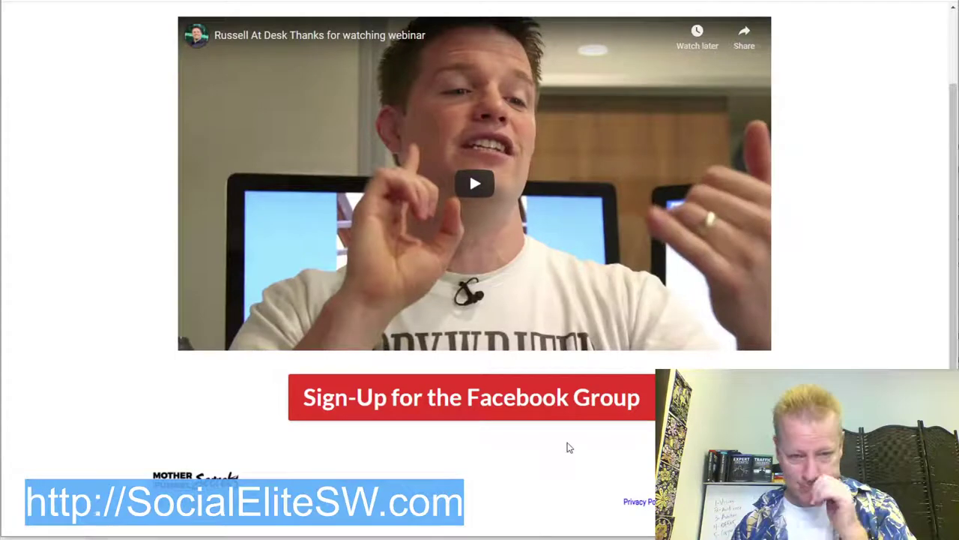
scroll(567, 446, up, 1)
scroll(590, 436, down, 1)
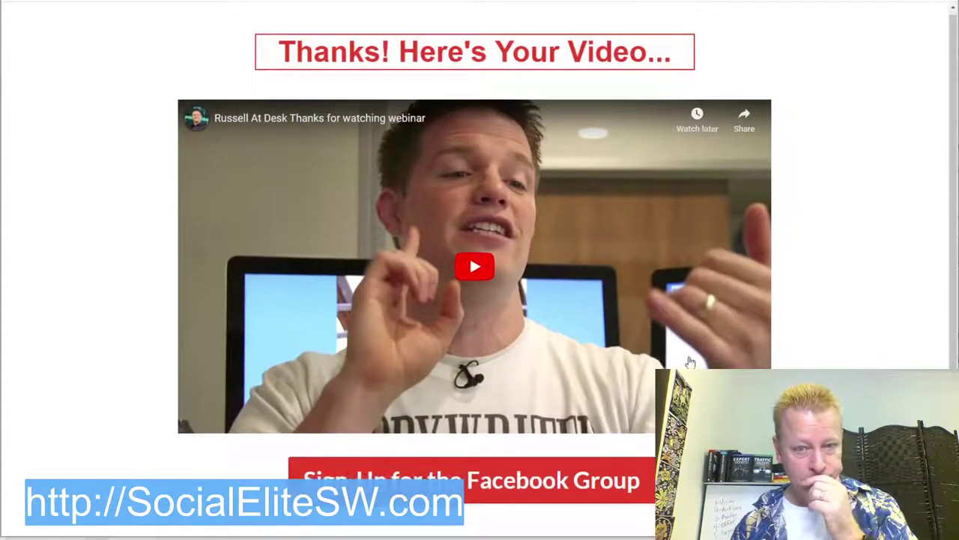
scroll(394, 236, up, 1)
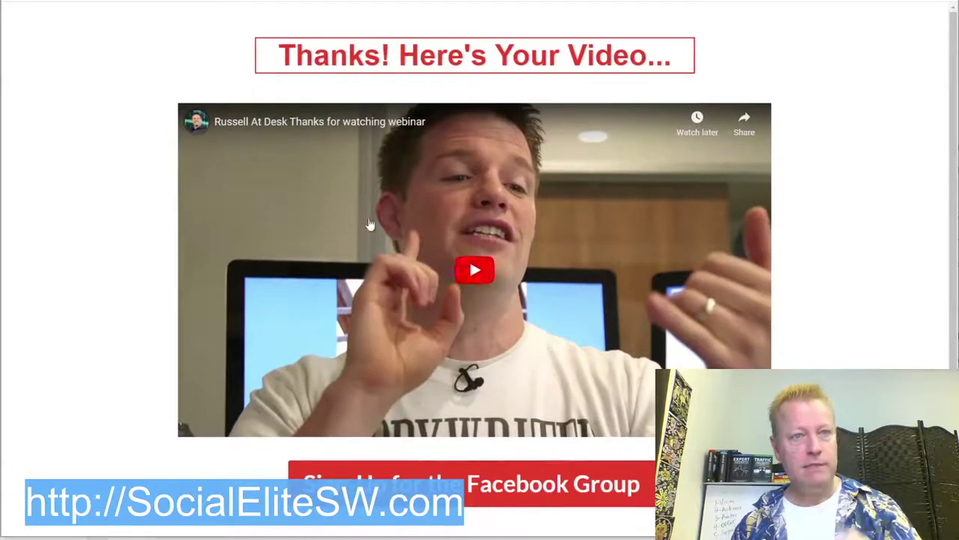
key(ctrl+w)
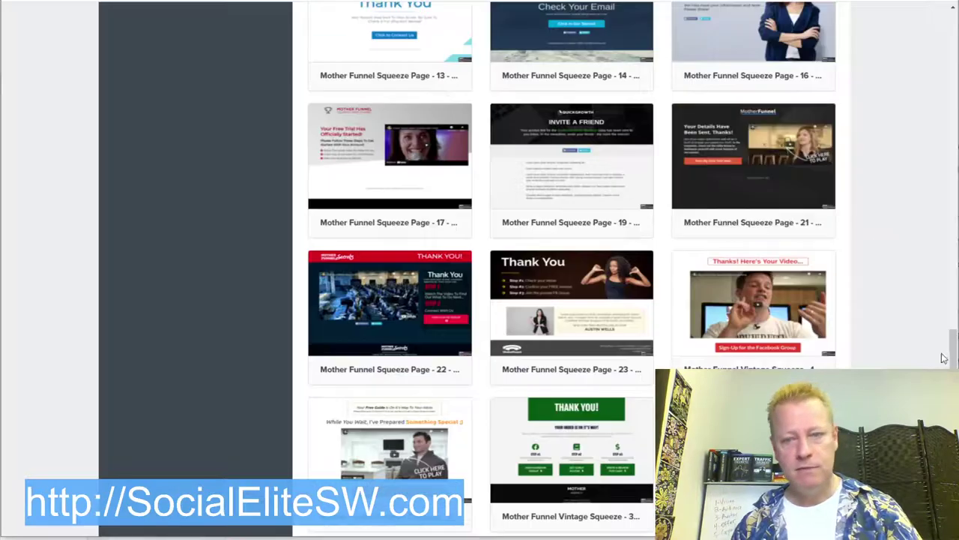
Step: Use the 'Thanks! Here's Your Video...' template for the Thank You step and edit that page
click(766, 298)
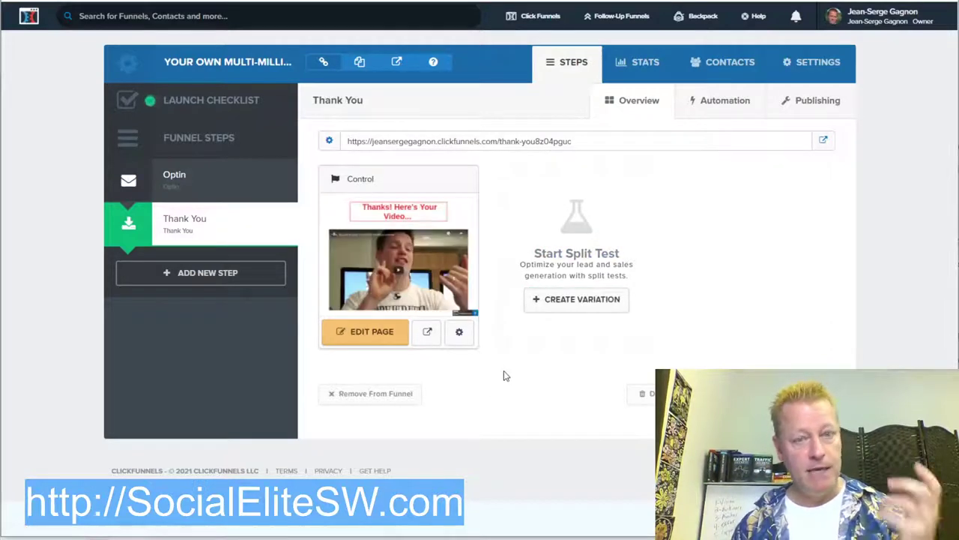
click(374, 332)
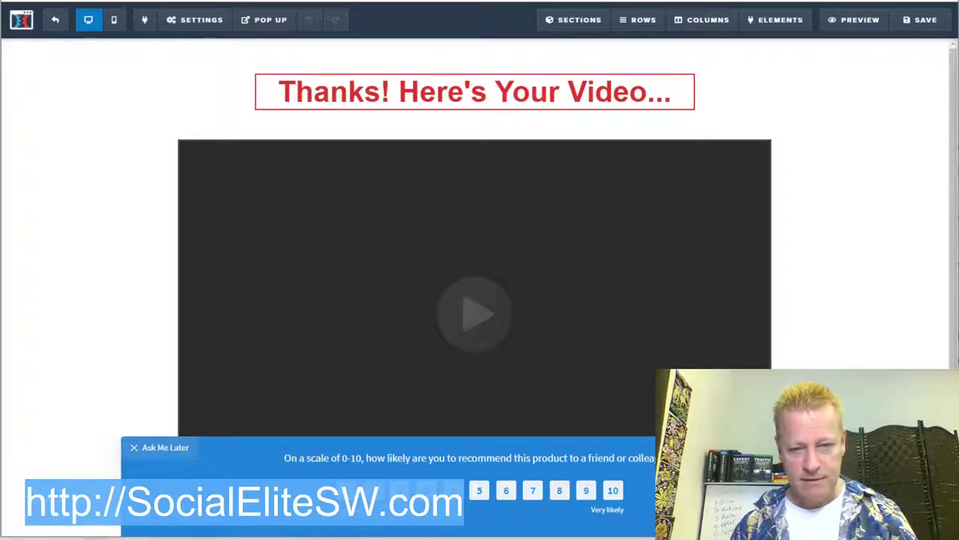
Step: Dismiss the product survey with a rating of 10
click(613, 490)
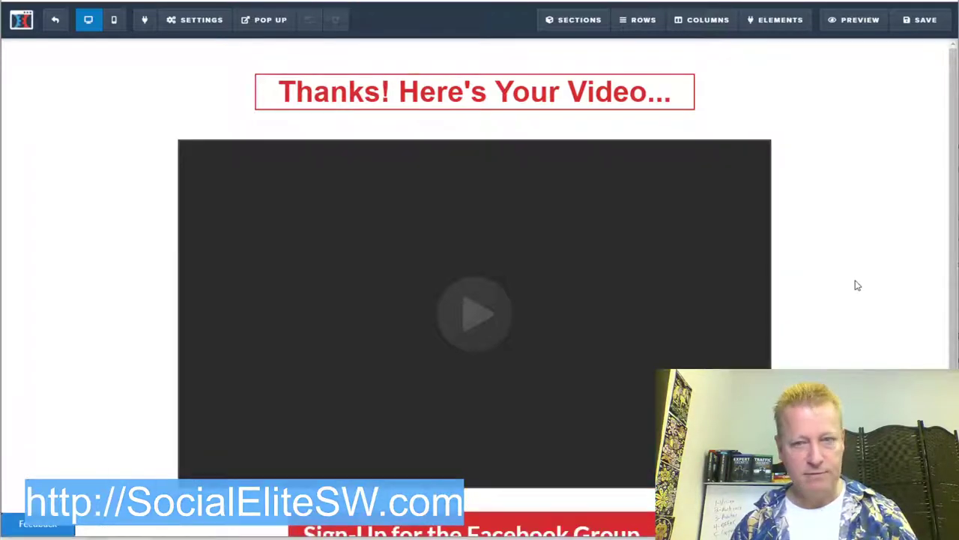
scroll(855, 277, down, 1)
scroll(856, 271, down, 2)
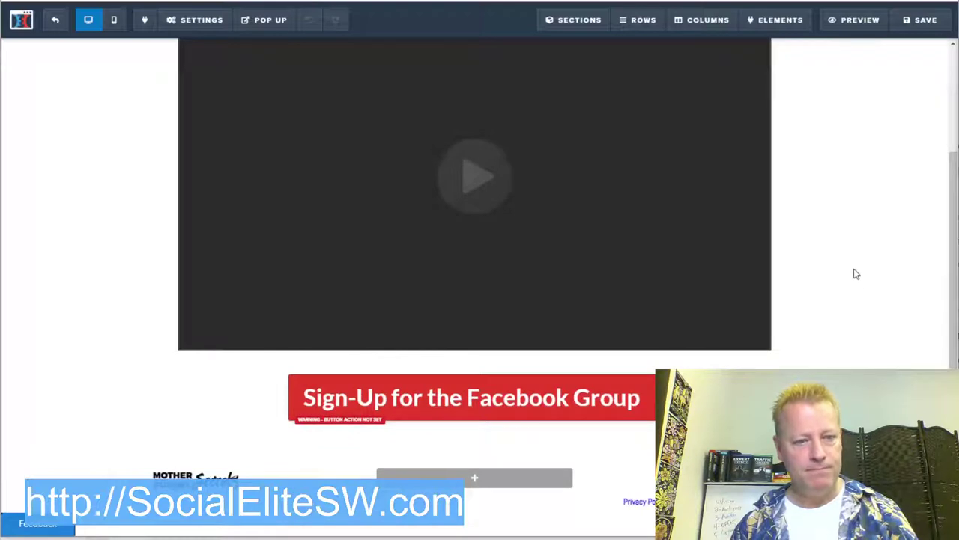
scroll(855, 271, up, 3)
Step: Replace the headline with 'Fantastic! Check your emails for details... but first watch this video!'
click(477, 90)
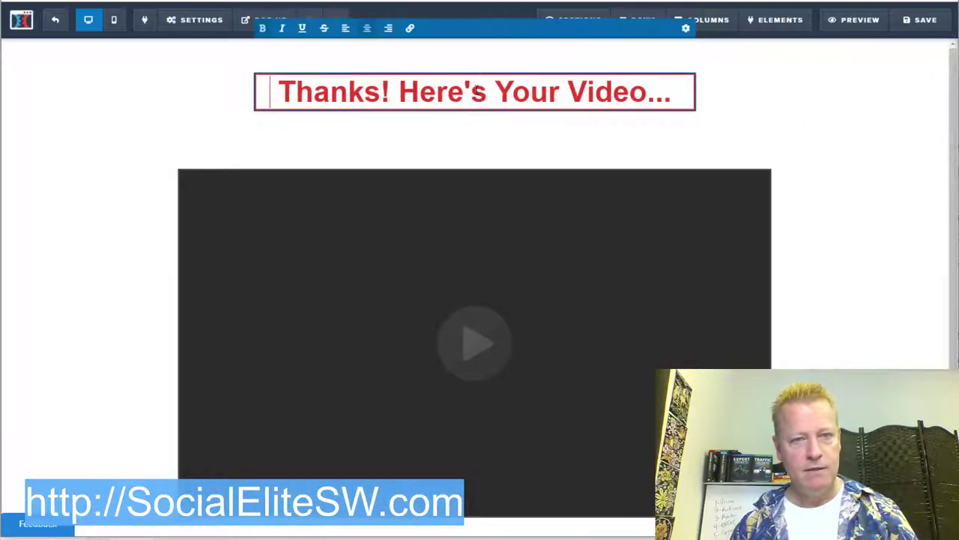
drag(676, 93, 271, 74)
text(Fa)
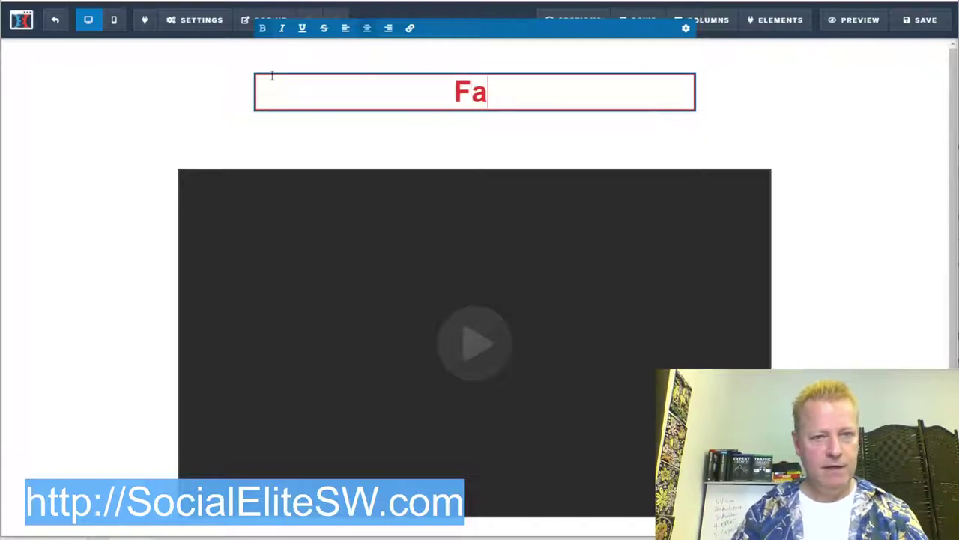
text(ntastic!)
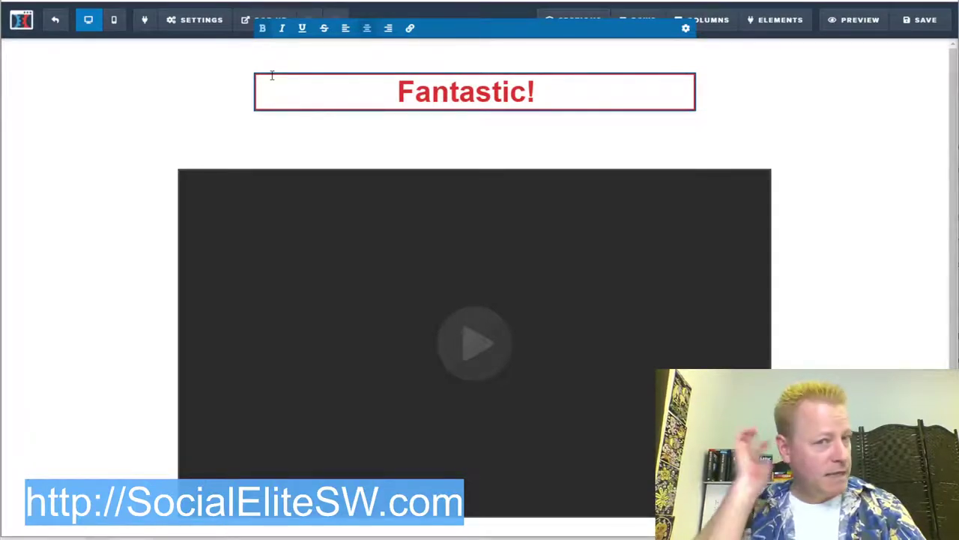
text(Check in)
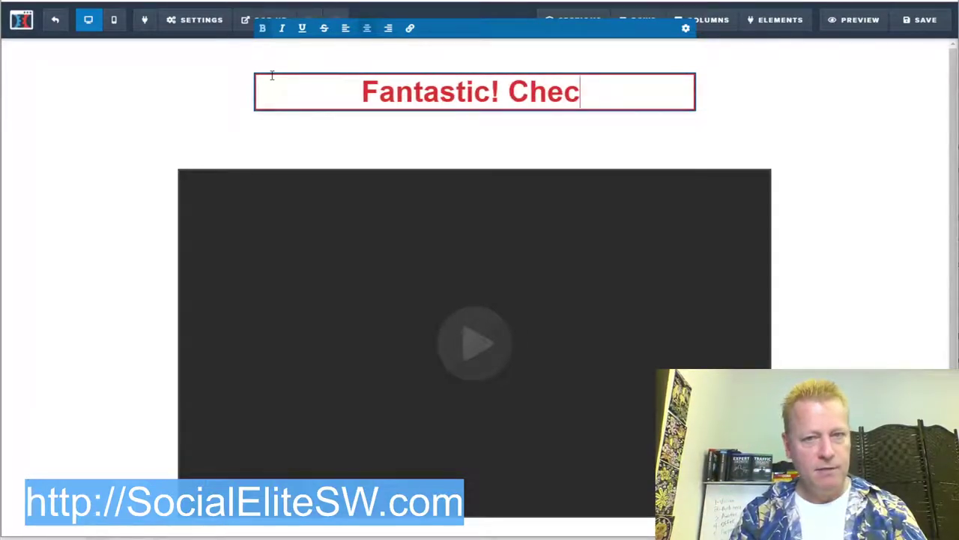
key(BackSpace)
key(BackSpace)
text(your inBo)
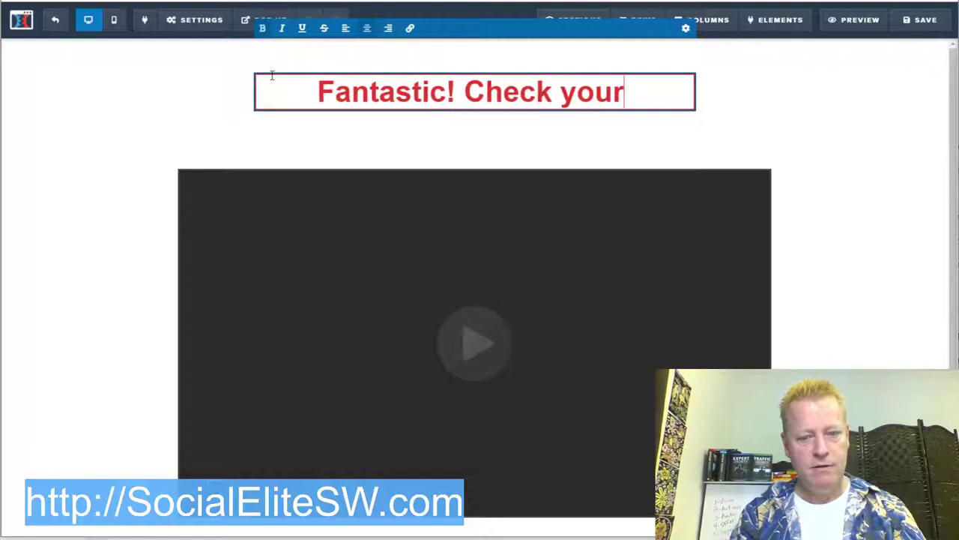
key(BackSpace)
key(BackSpace)
key(BackSpace)
key(BackSpace)
text(emails f)
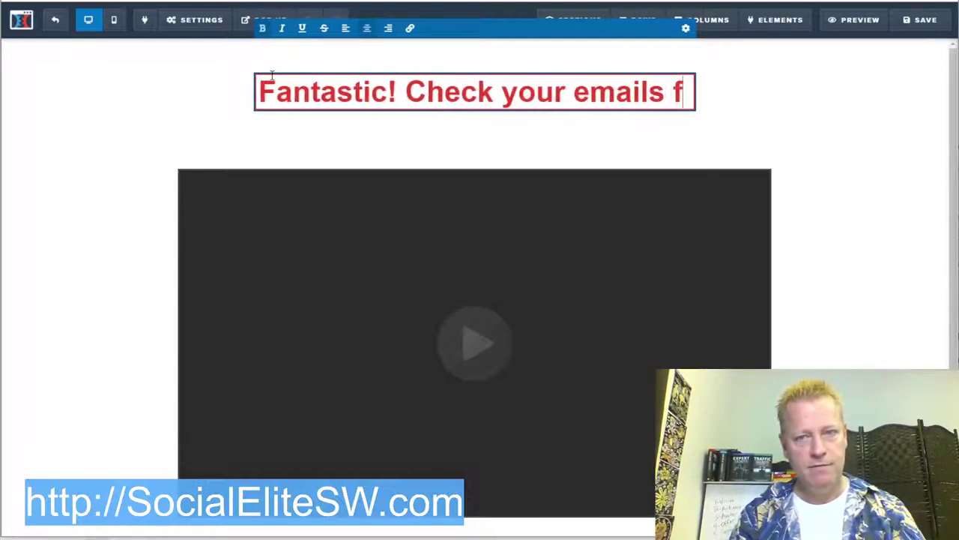
text(or details)
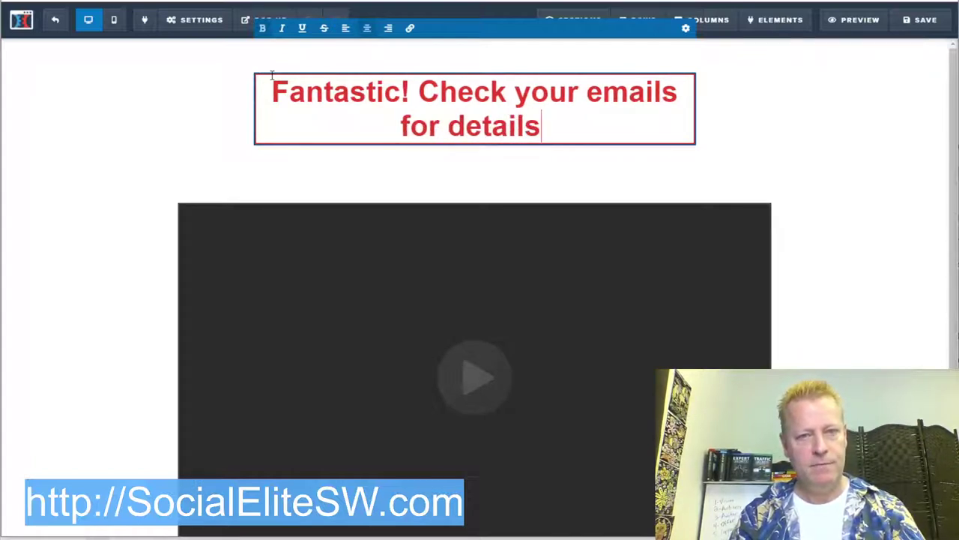
text(..)
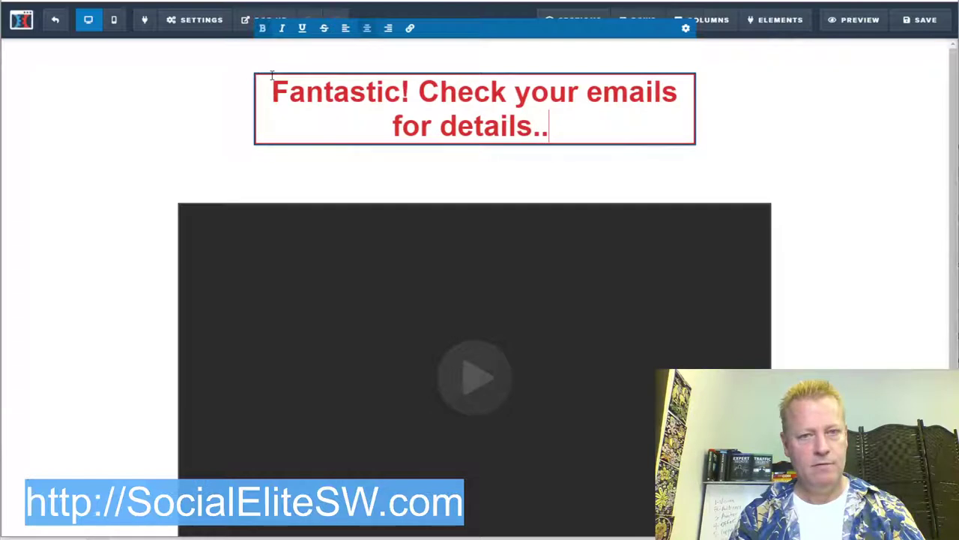
text(. but first )
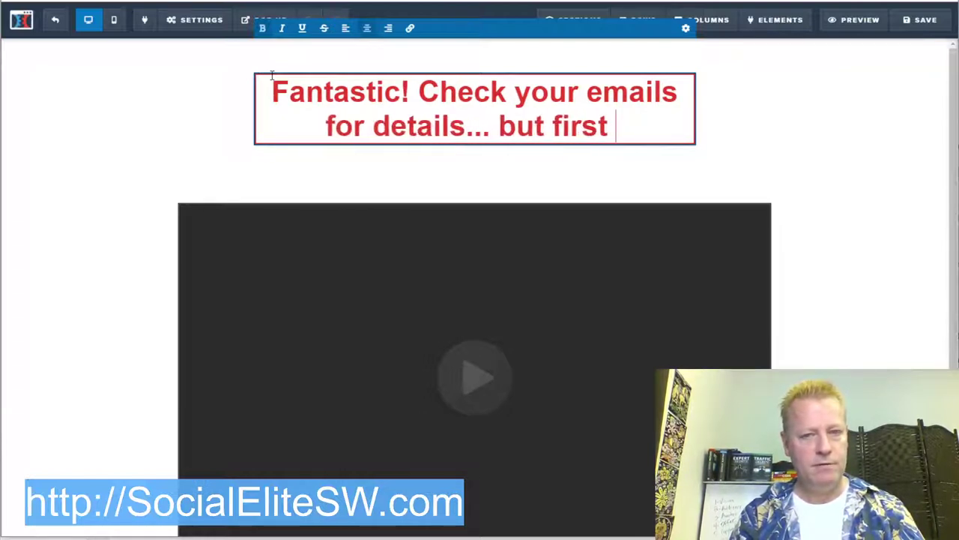
text(watch )
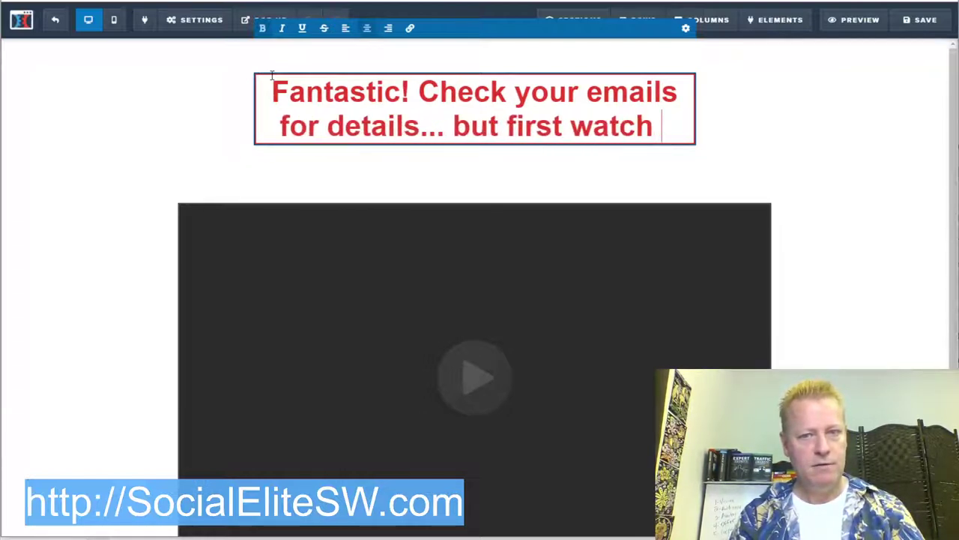
text(this video)
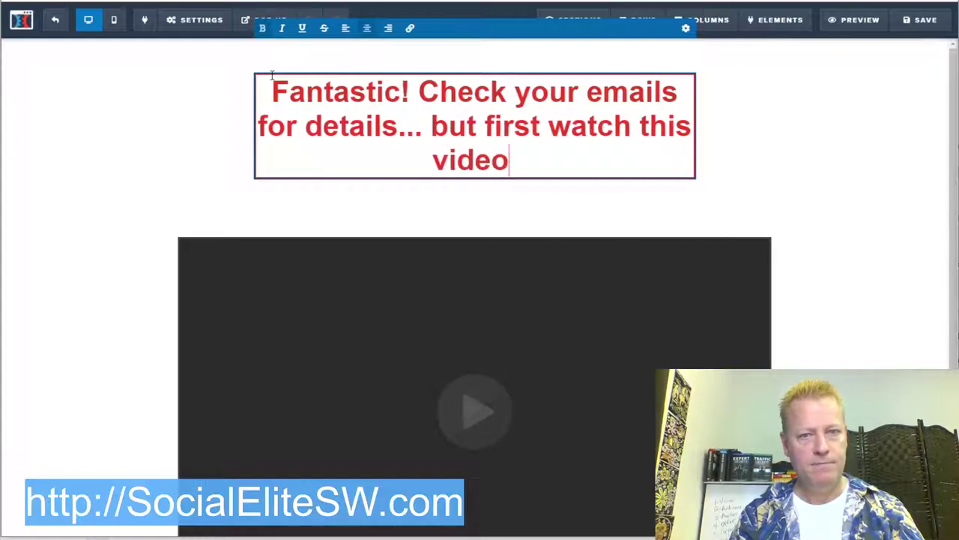
text(!)
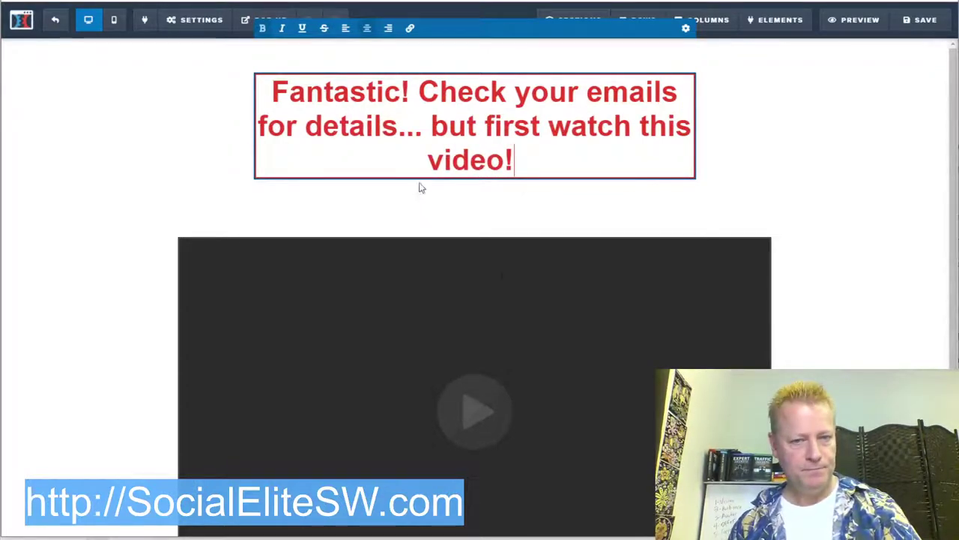
Step: Change the headline ending to '...watch this video for amazing announcement!'
scroll(480, 196, down, 3)
scroll(513, 194, up, 3)
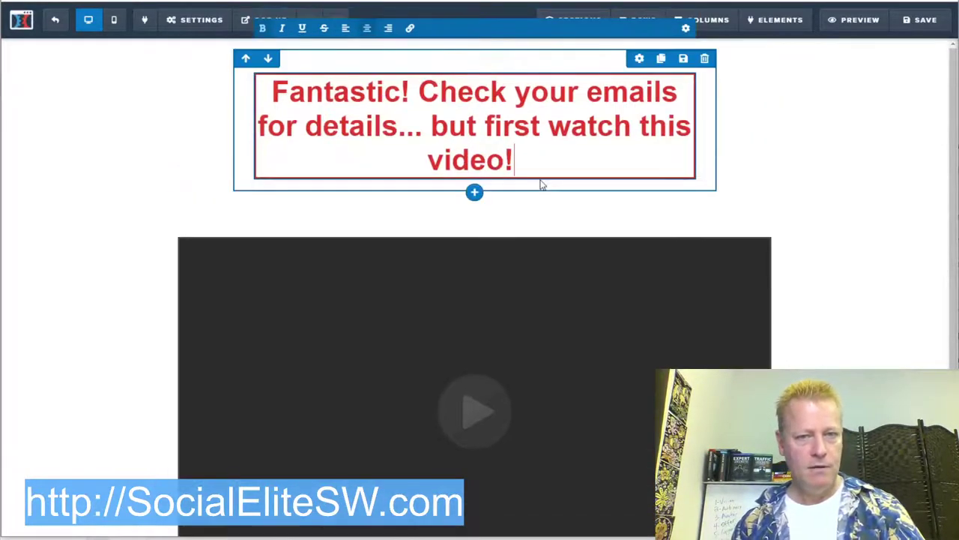
key(BackSpace)
text(for ama)
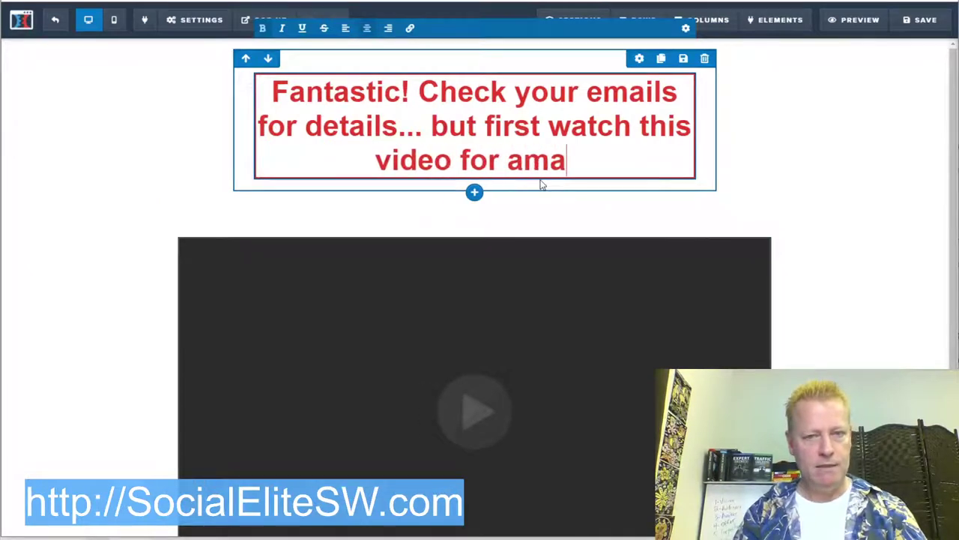
text(zing anno)
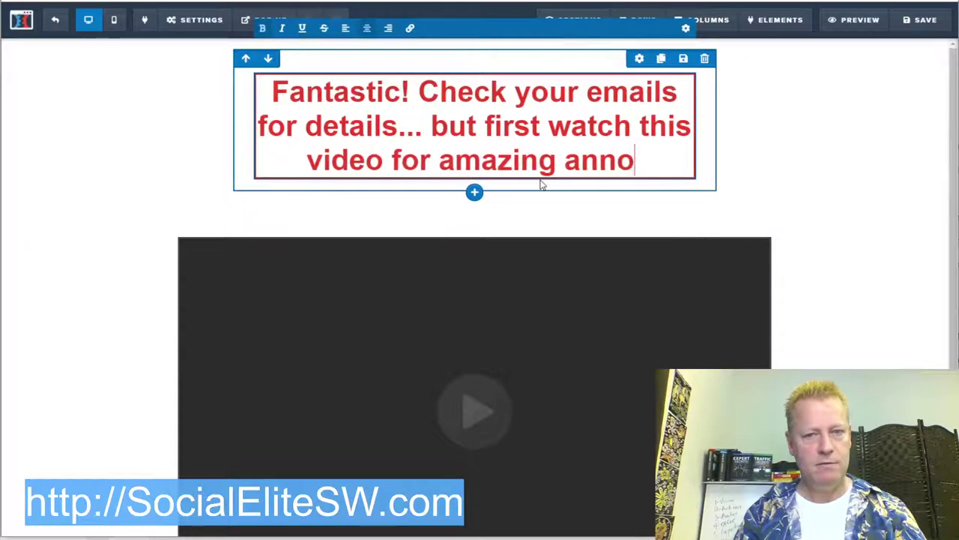
text(uncement!)
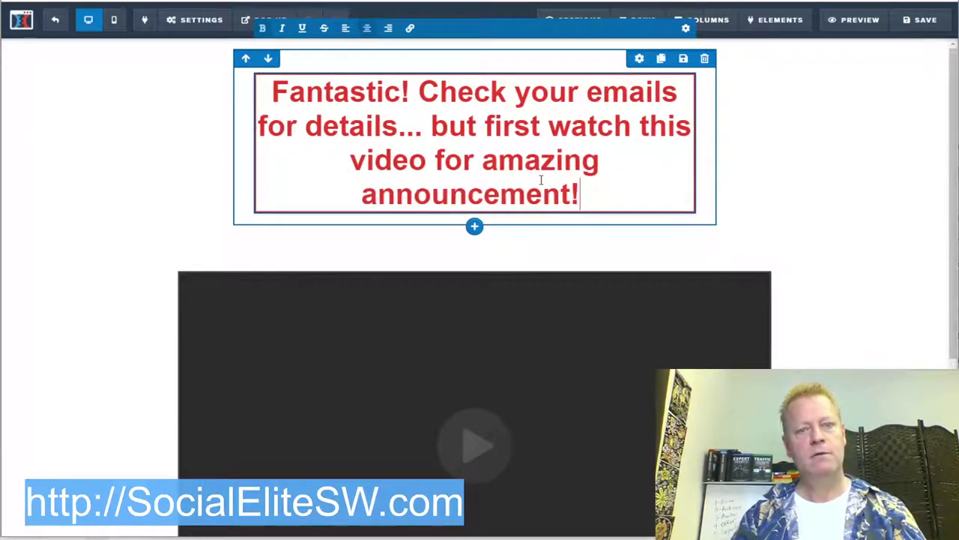
scroll(847, 321, down, 3)
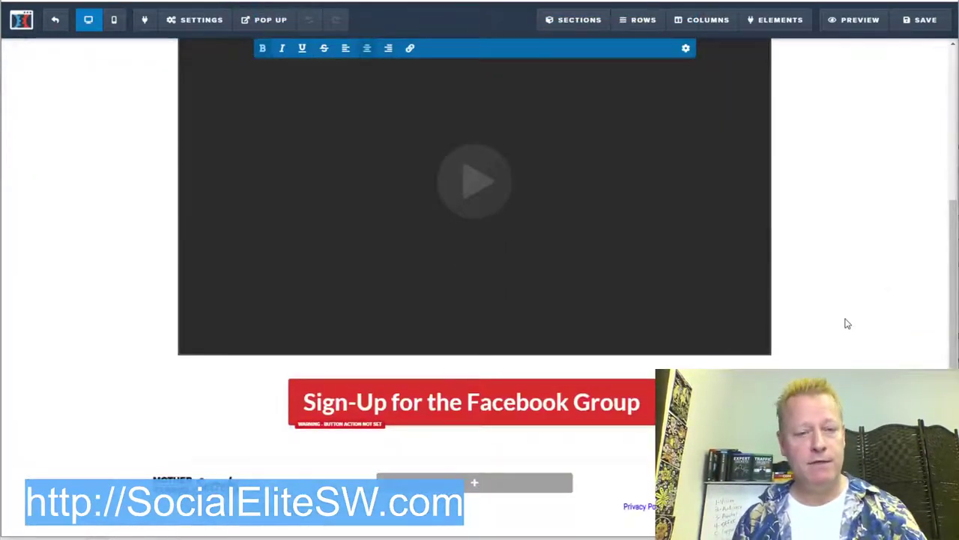
Step: Review the Facebook Group button's click action without changing it, then save the page
click(453, 405)
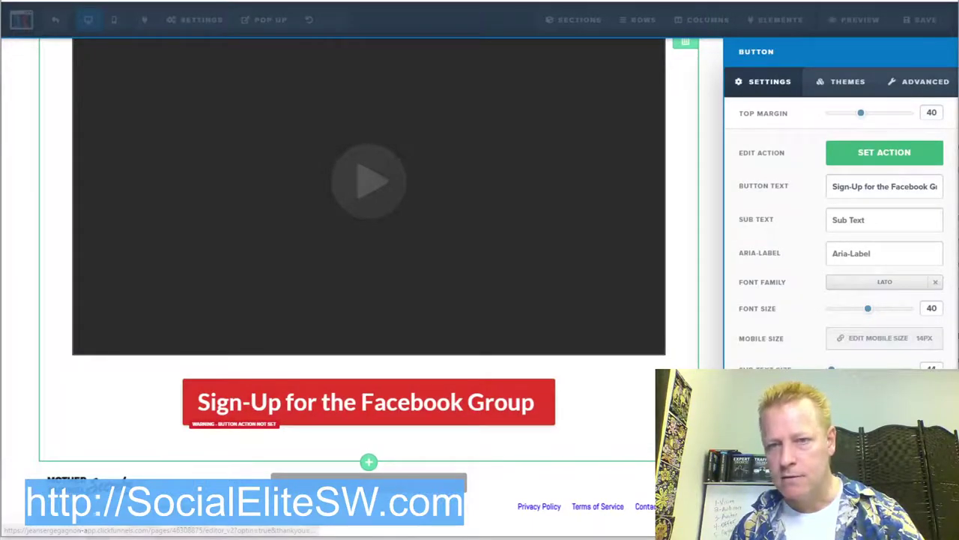
click(881, 154)
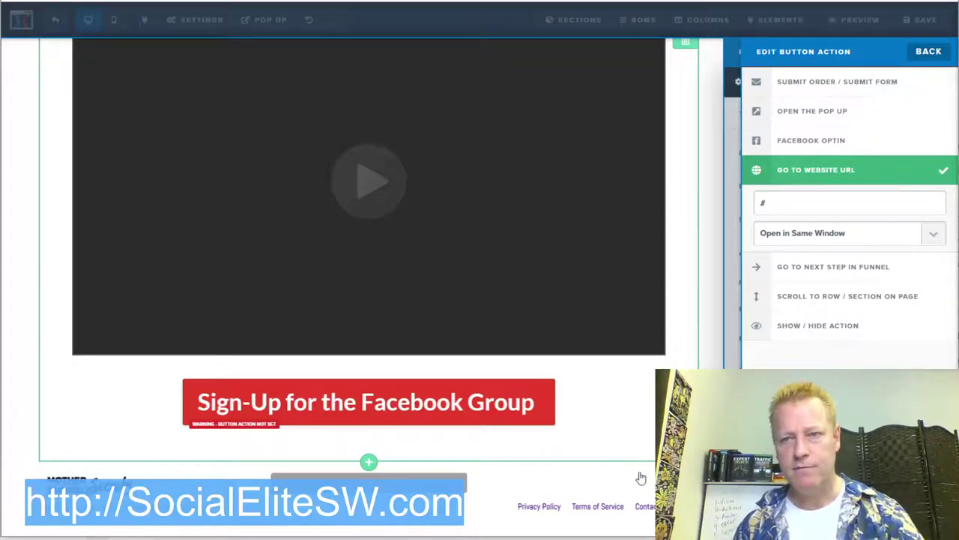
click(631, 424)
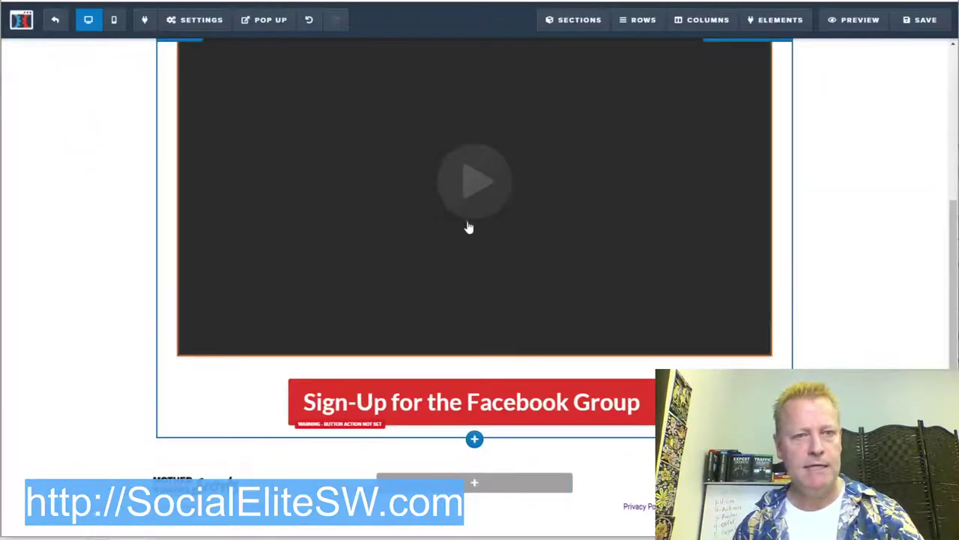
click(923, 20)
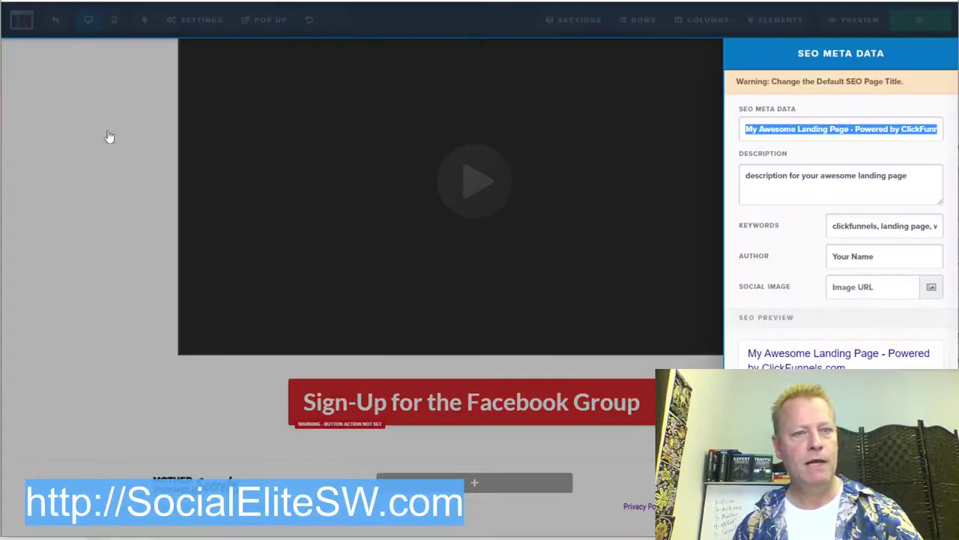
Step: Close the SEO meta data settings and exit the thank-you page editor back to the funnel
click(131, 216)
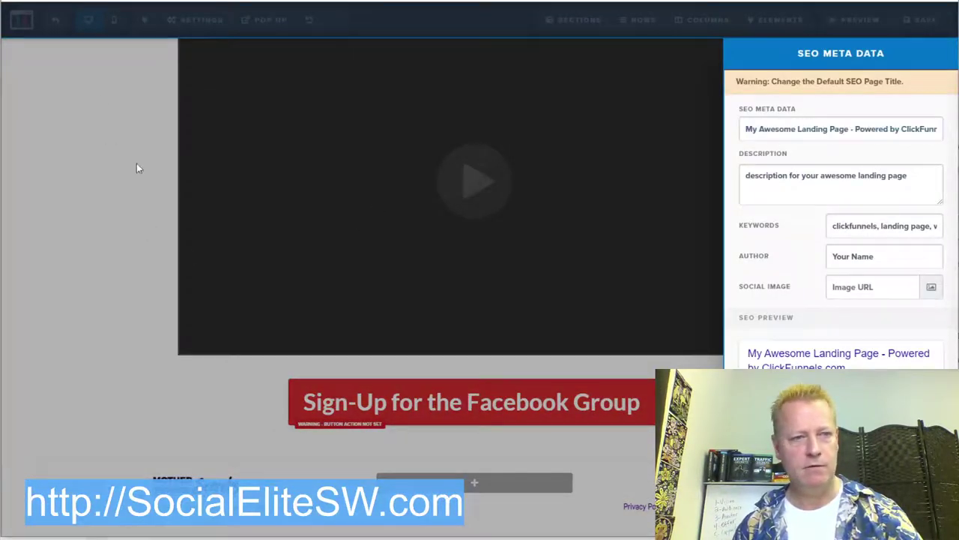
click(54, 19)
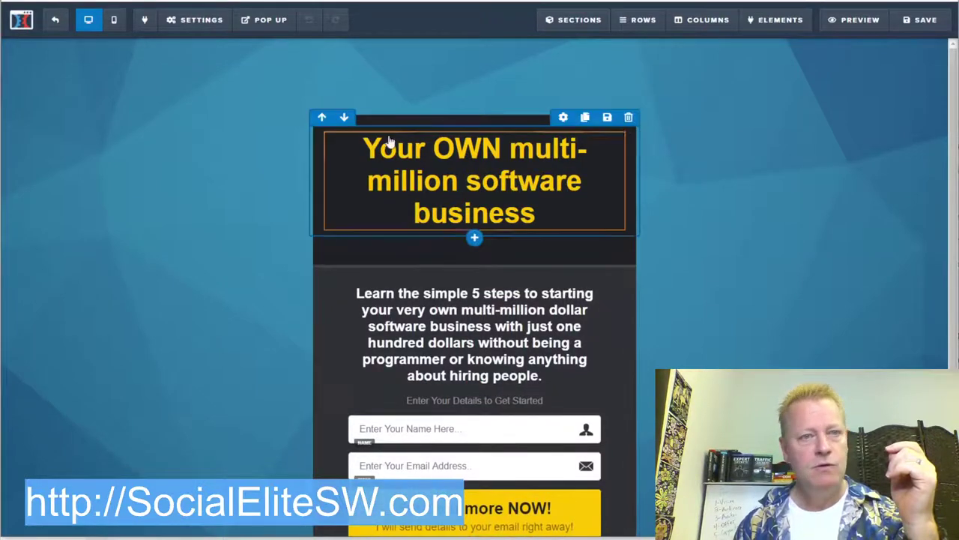
Step: Check the opt-in page's email integration settings, then return to the page canvas
click(210, 28)
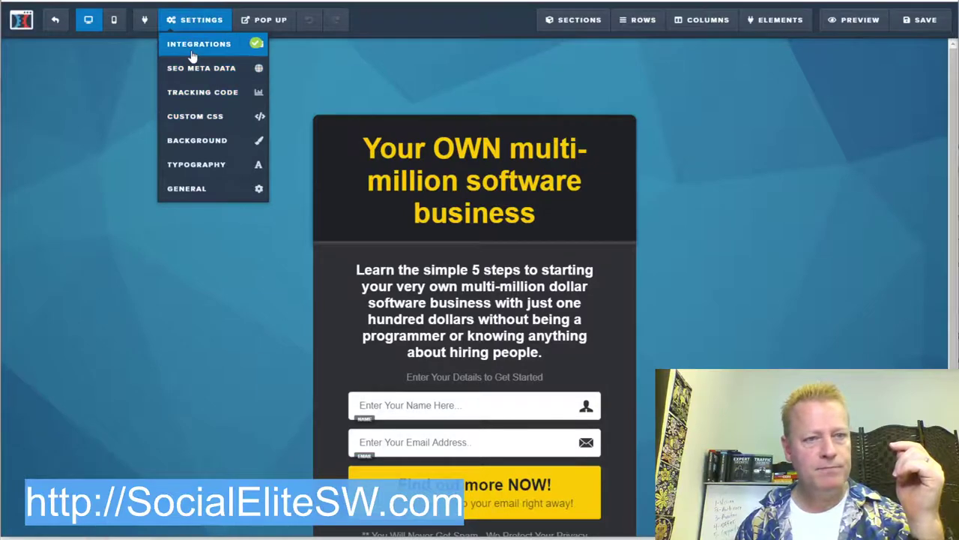
click(193, 45)
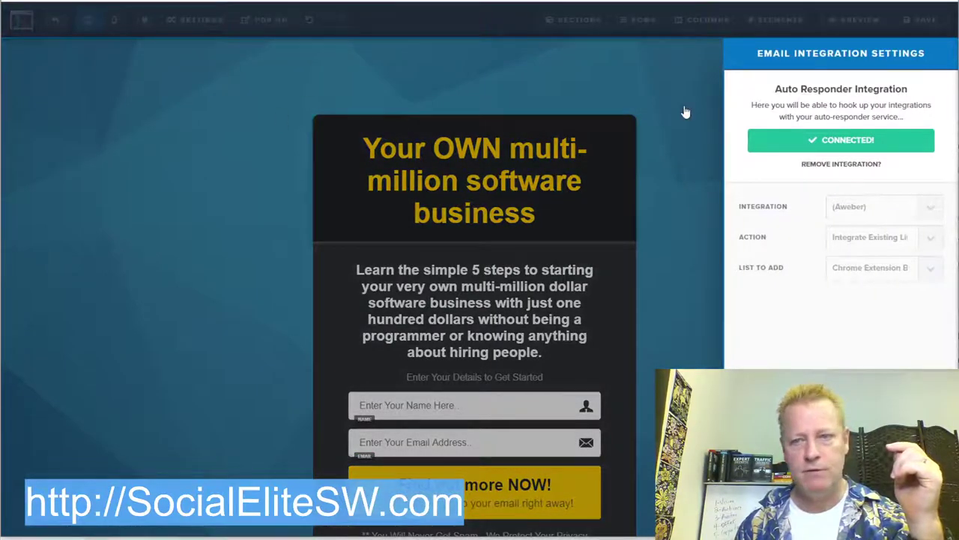
click(631, 148)
click(190, 22)
scroll(603, 377, down, 2)
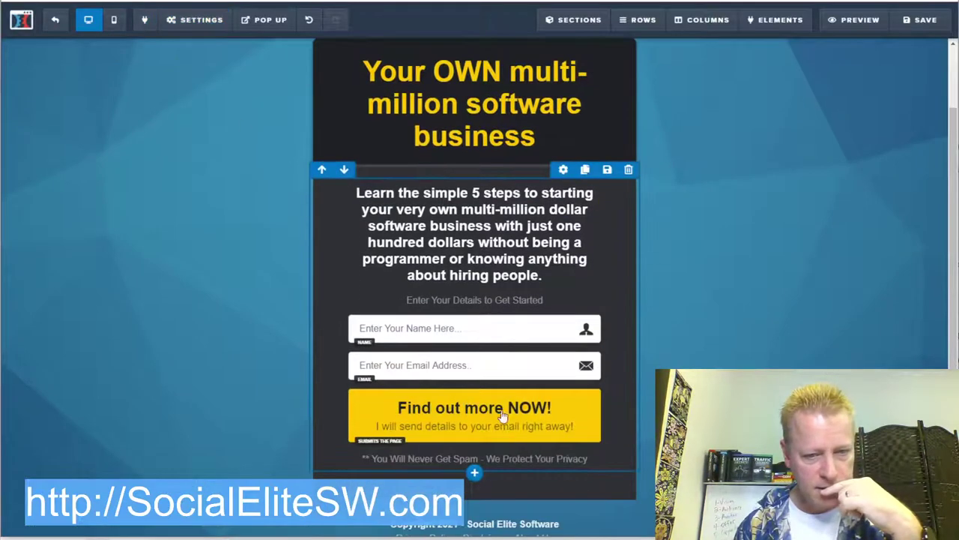
Step: Set the opt-in button's action to Submit Form instead of next funnel step, and save the page
click(528, 381)
click(527, 382)
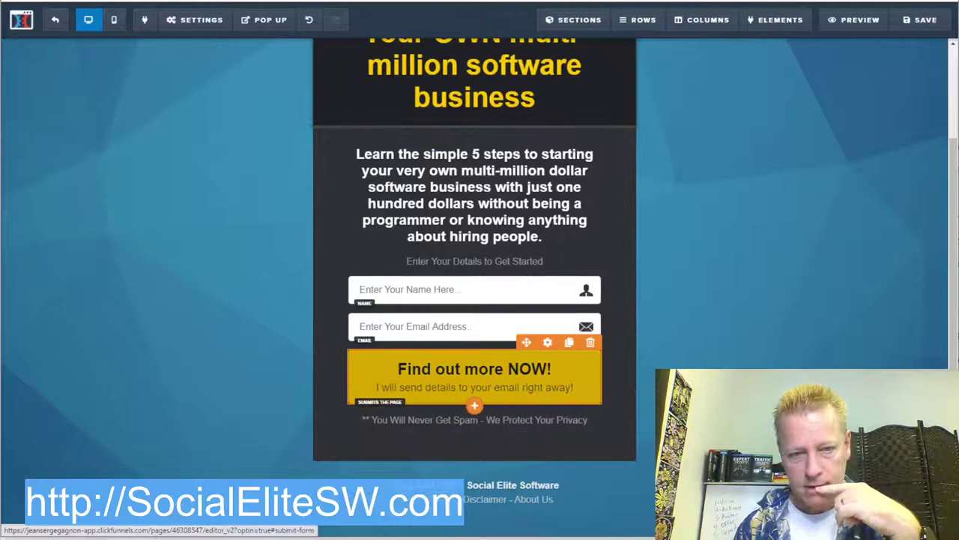
click(592, 388)
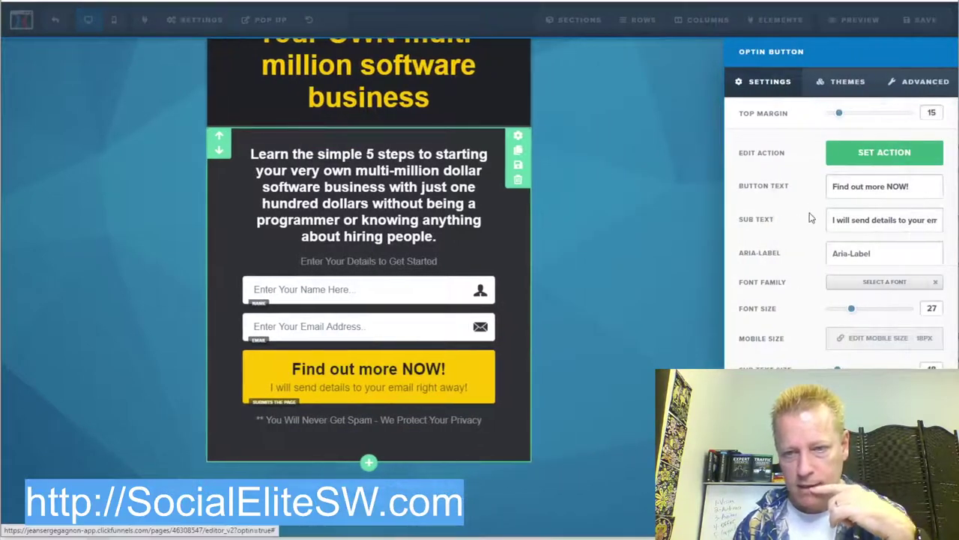
click(898, 156)
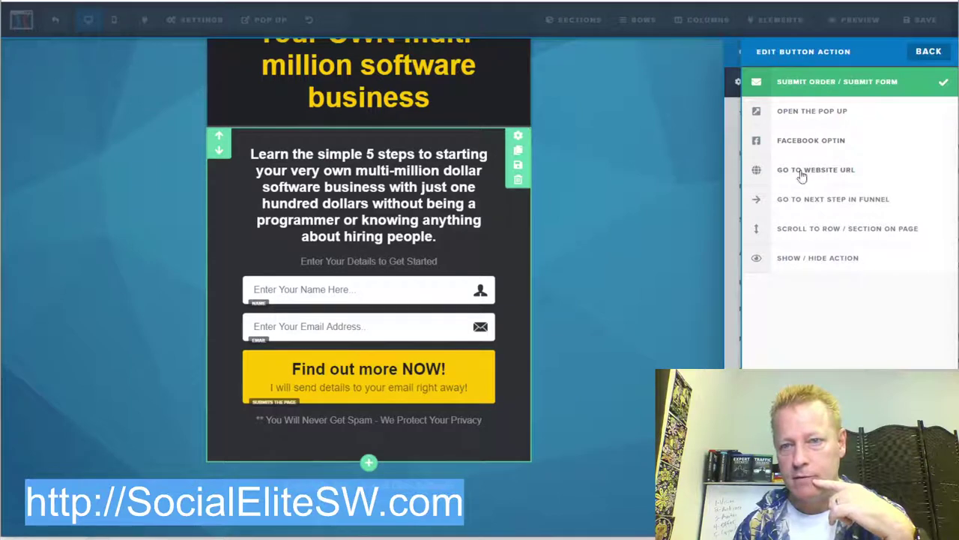
click(850, 205)
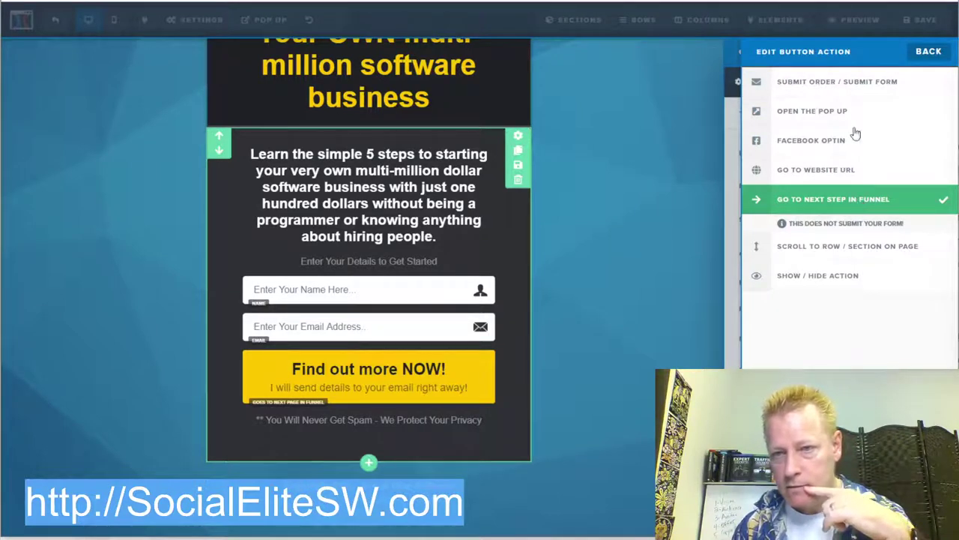
click(840, 86)
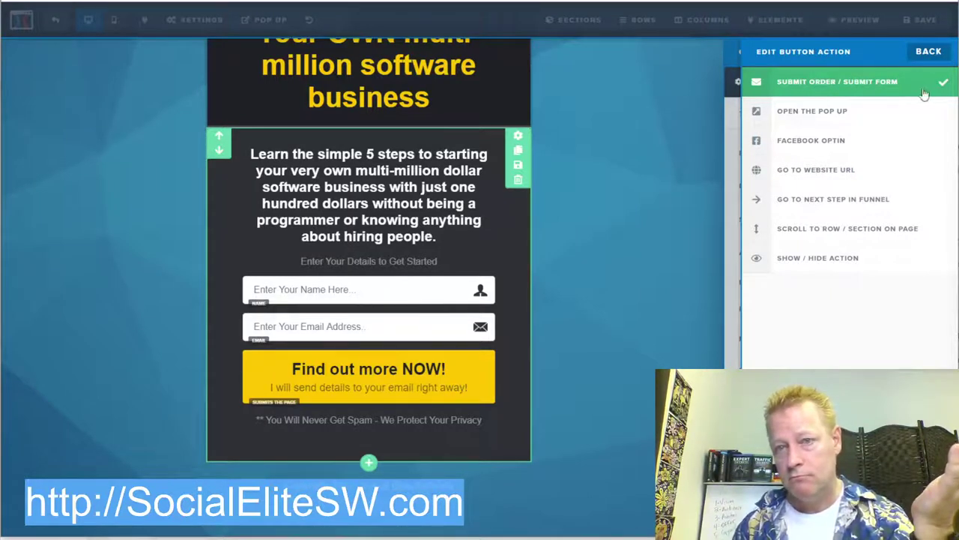
click(664, 206)
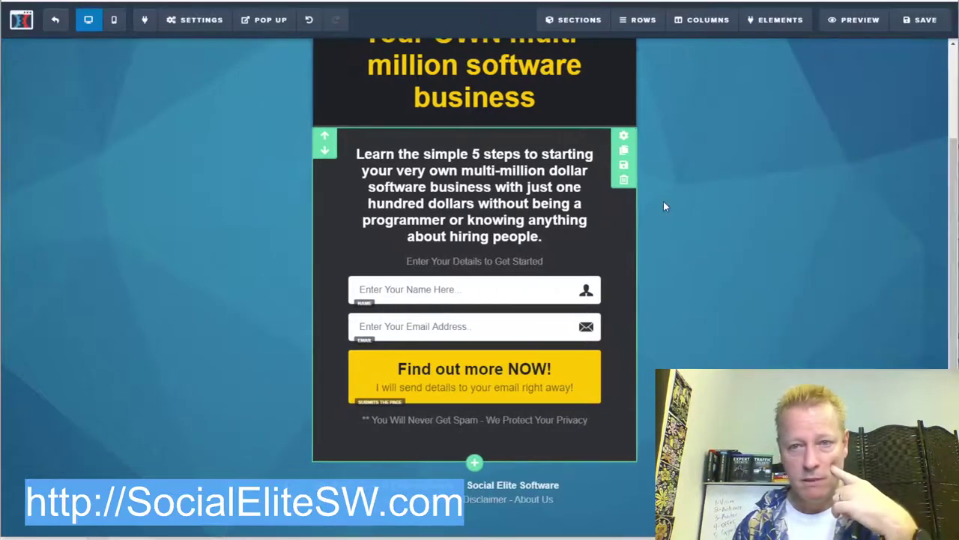
click(922, 21)
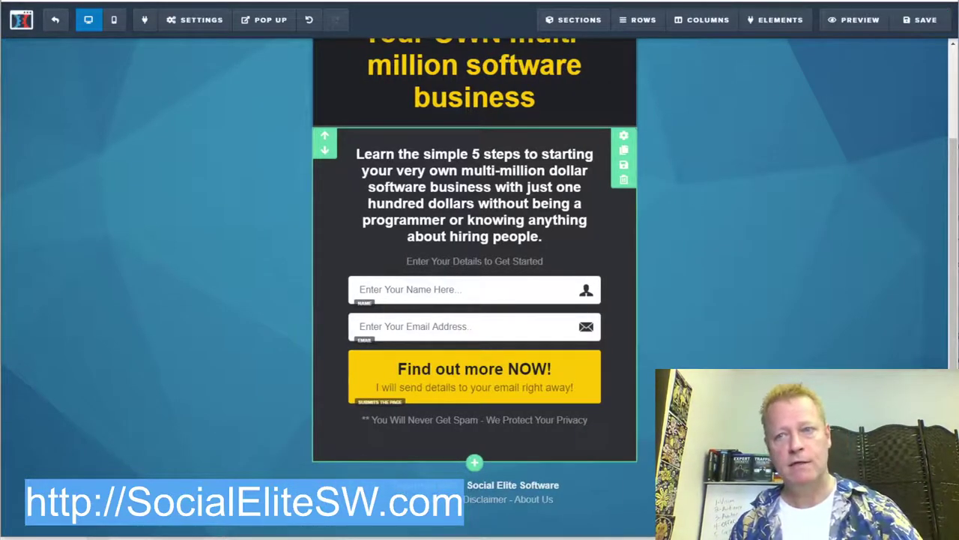
key(alt+f)
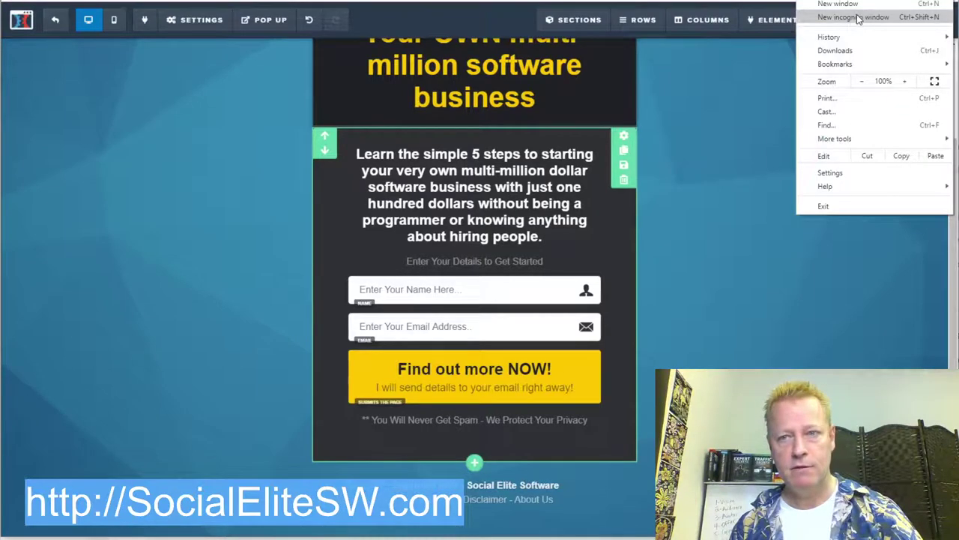
click(859, 18)
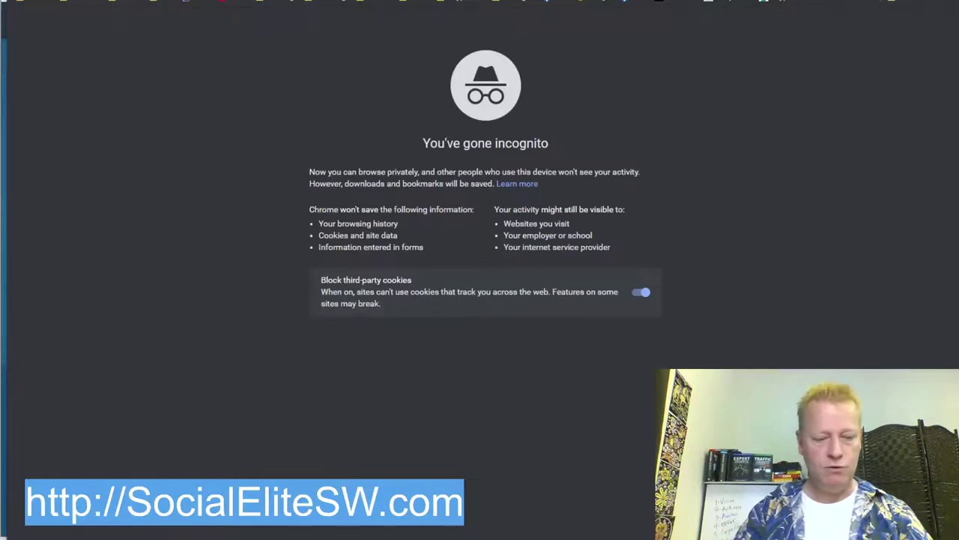
text(sociale)
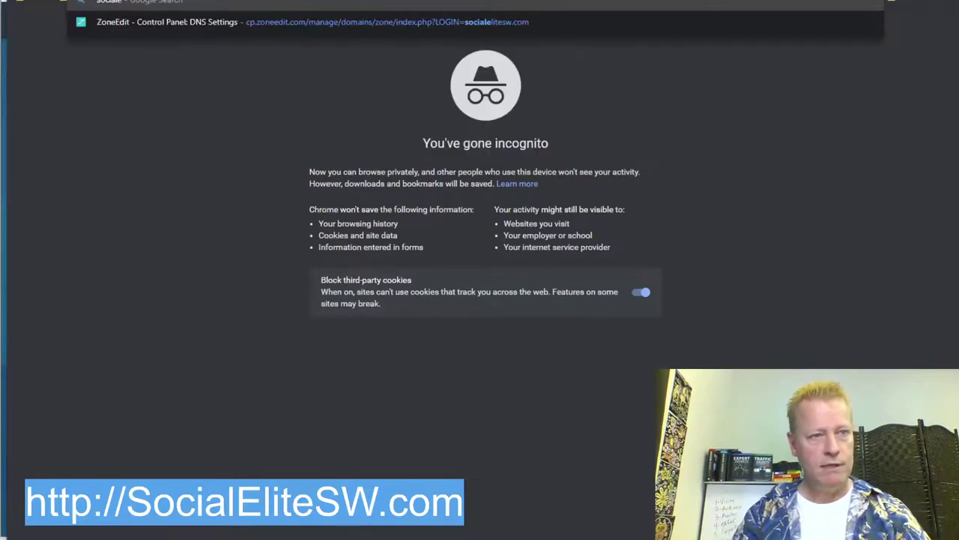
text(lite)
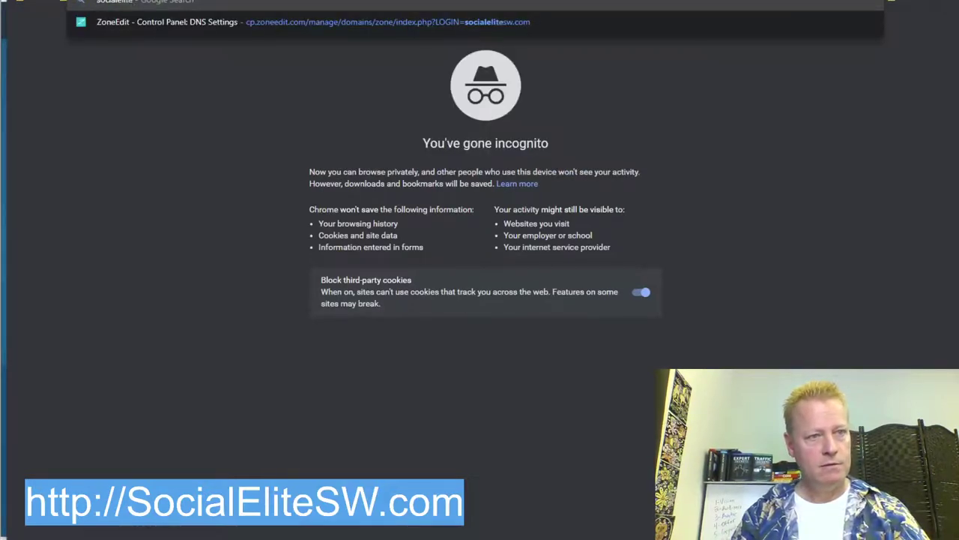
text(sw)
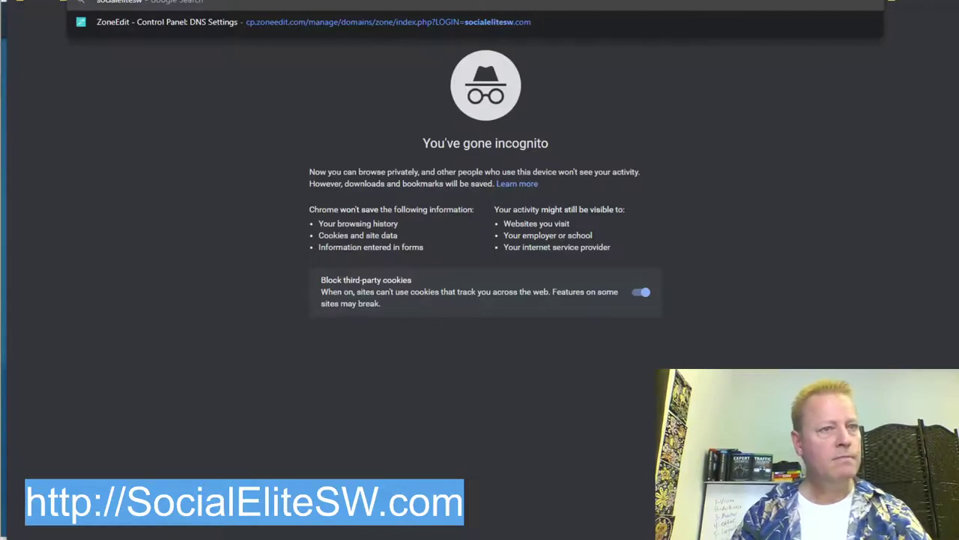
key(Return)
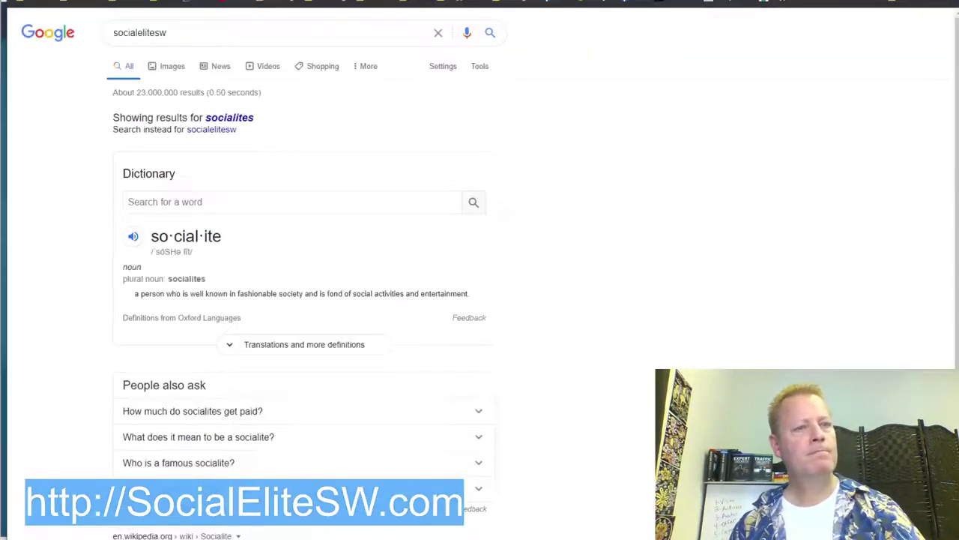
click(113, 35)
text(http://)
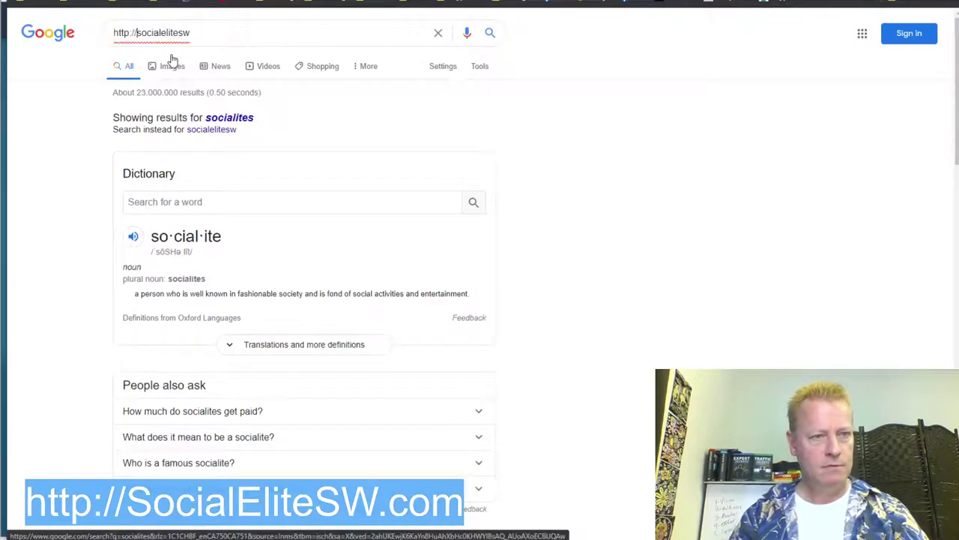
text(.c)
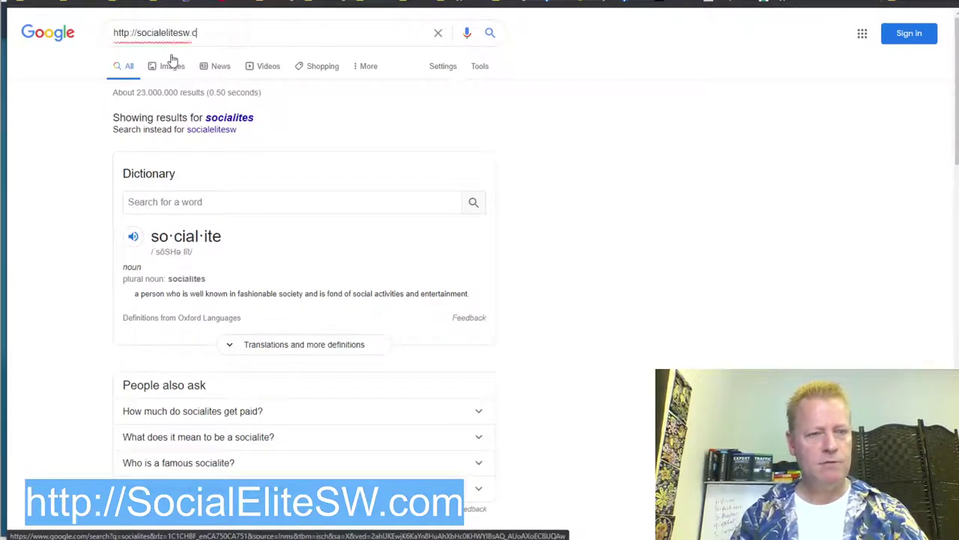
text(om)
key(Return)
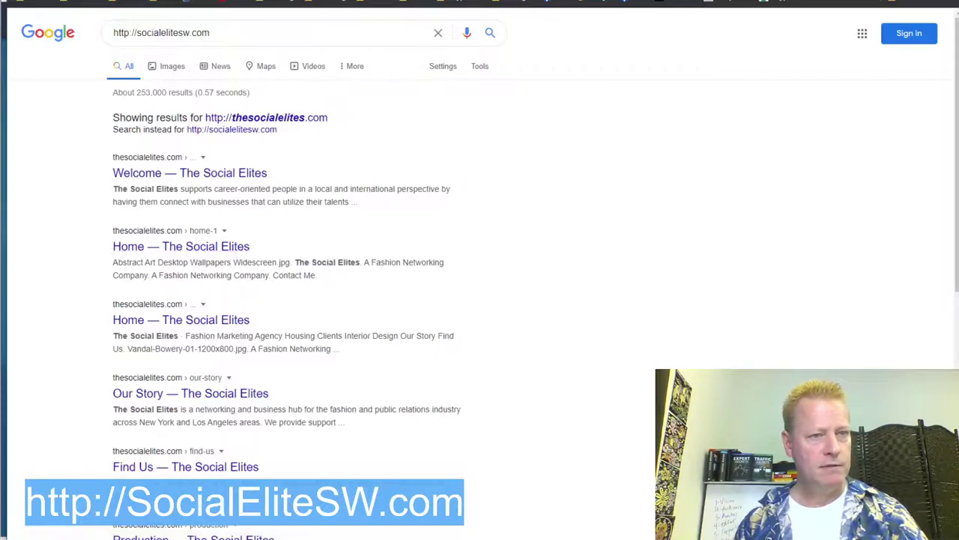
Step: Enter socialelitesw.com directly in the address bar to load the site
key(ctrl+l)
text(socialelitesw.c)
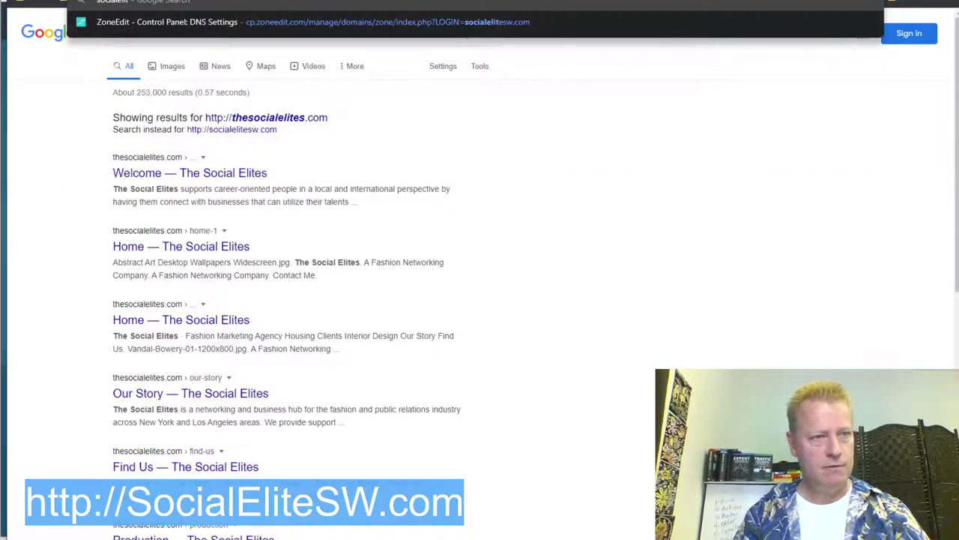
text(om)
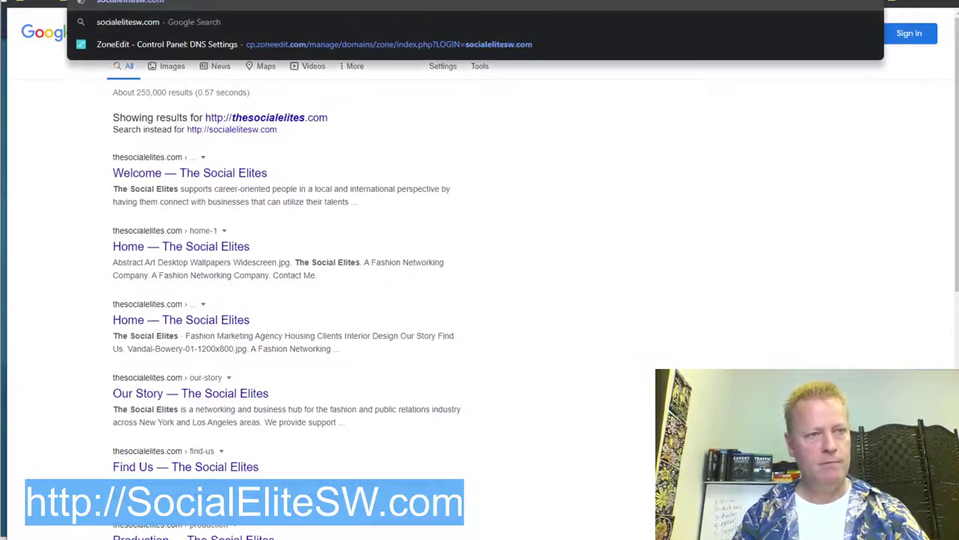
key(Return)
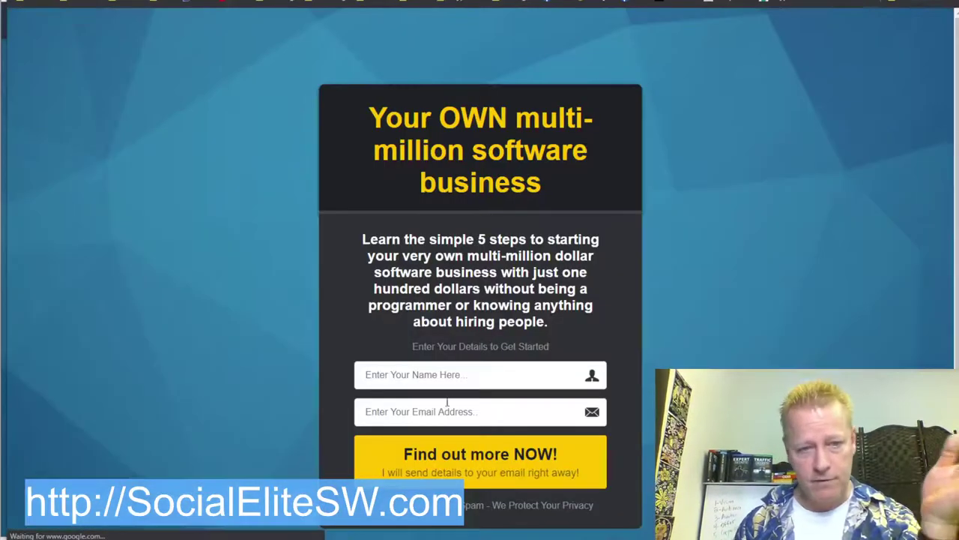
Step: Fill the opt-in form with a test name and e-mail, then submit it via Find out more NOW!
click(452, 377)
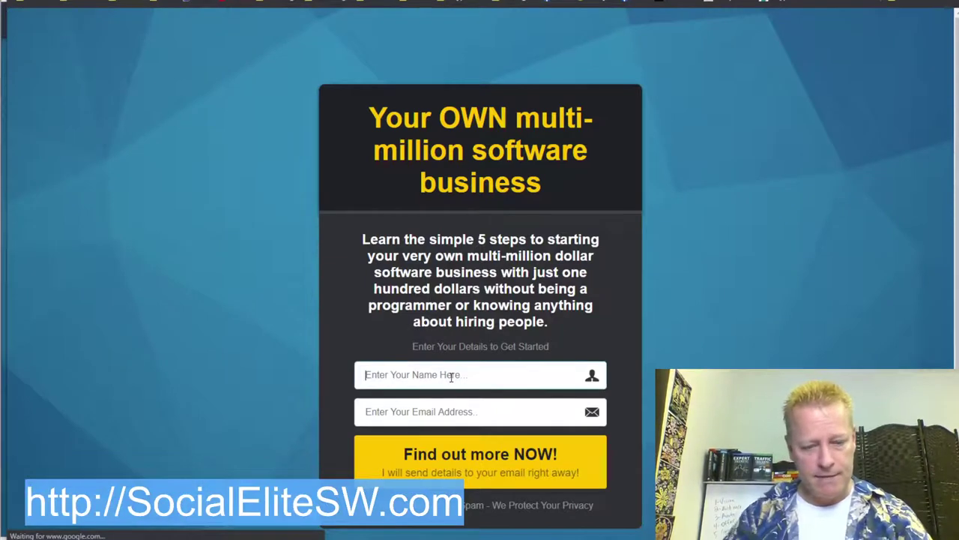
text(jsg test)
key(Tab)
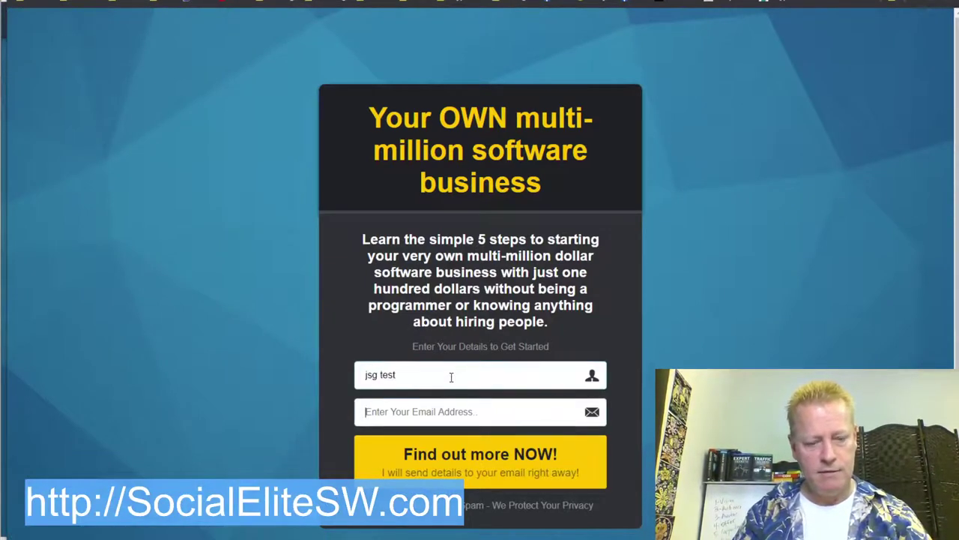
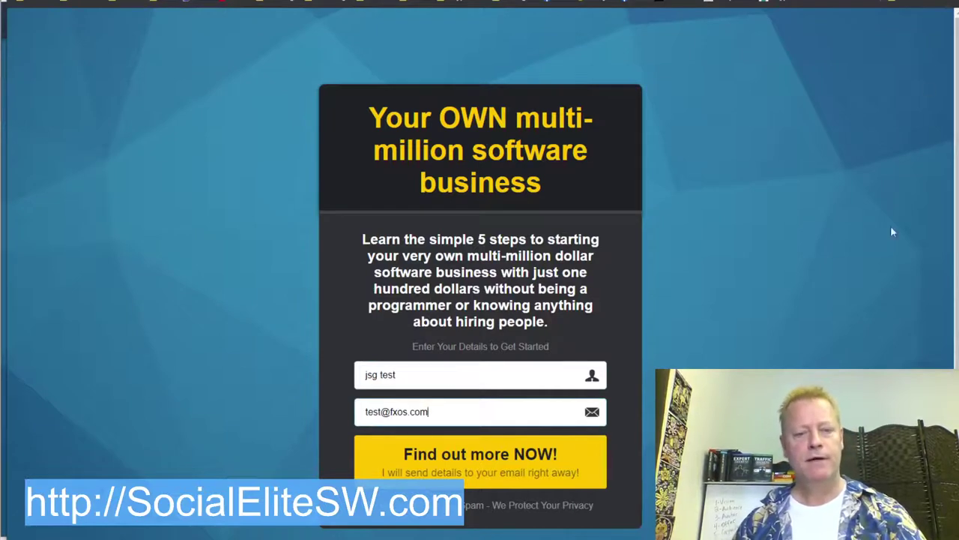
click(422, 456)
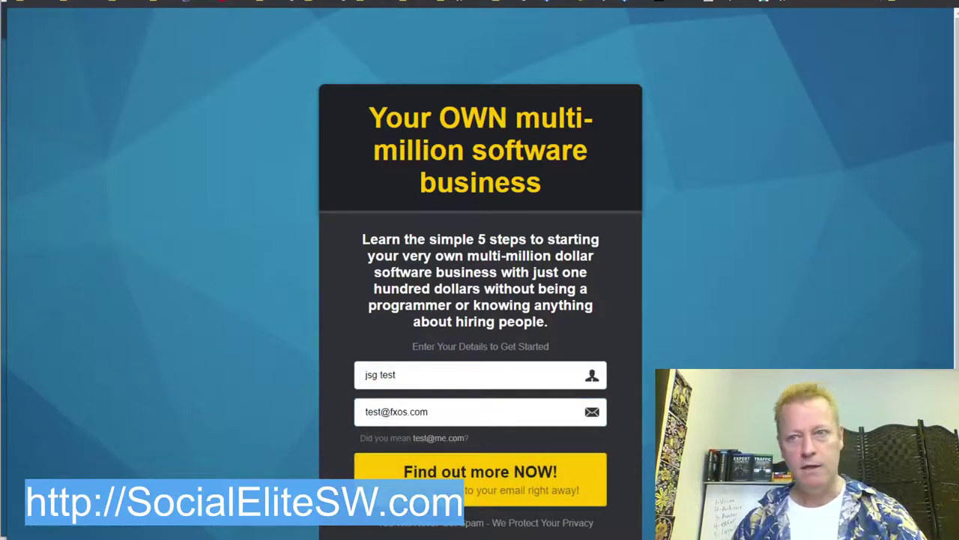
scroll(480, 300, down, 1)
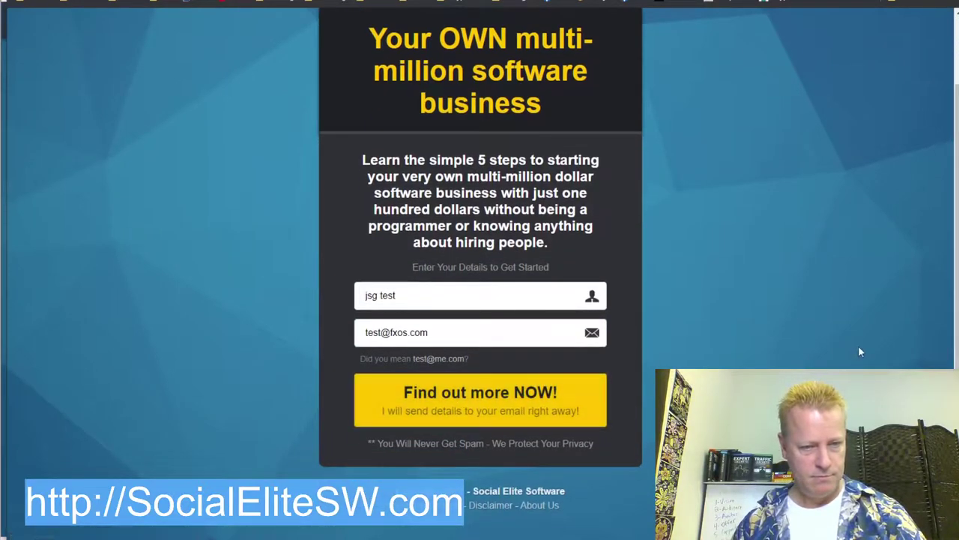
click(550, 409)
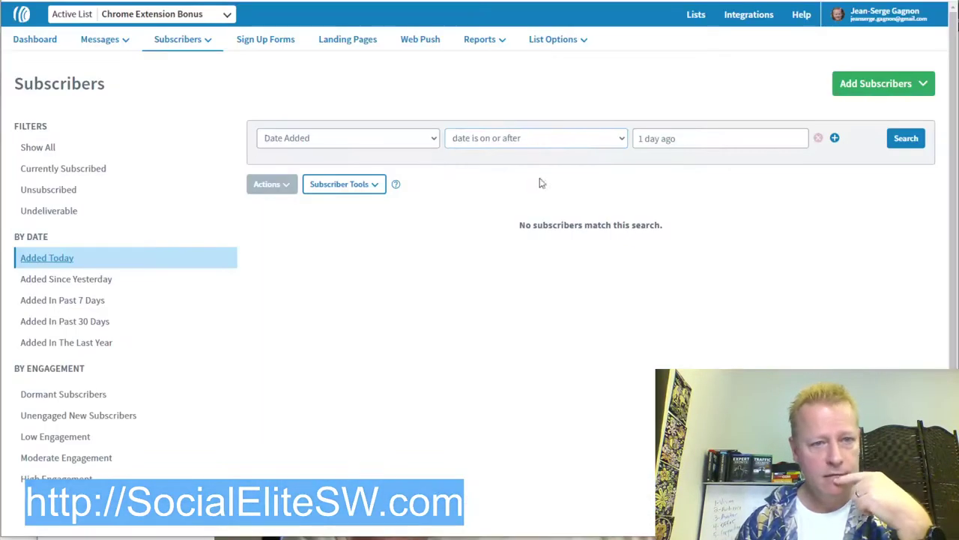
Step: Reapply the Added Today filter on the Chrome Extension Bonus subscribers, which still shows none
click(53, 259)
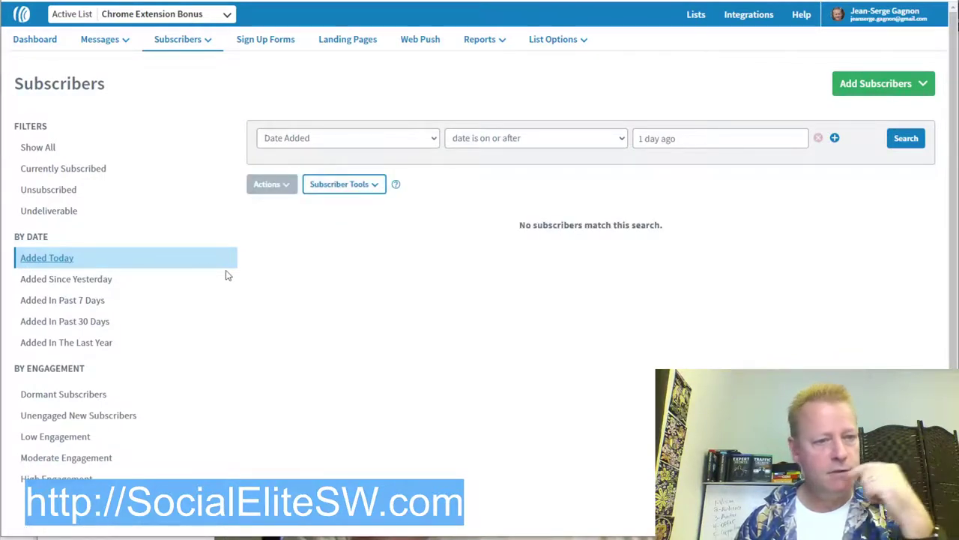
click(49, 260)
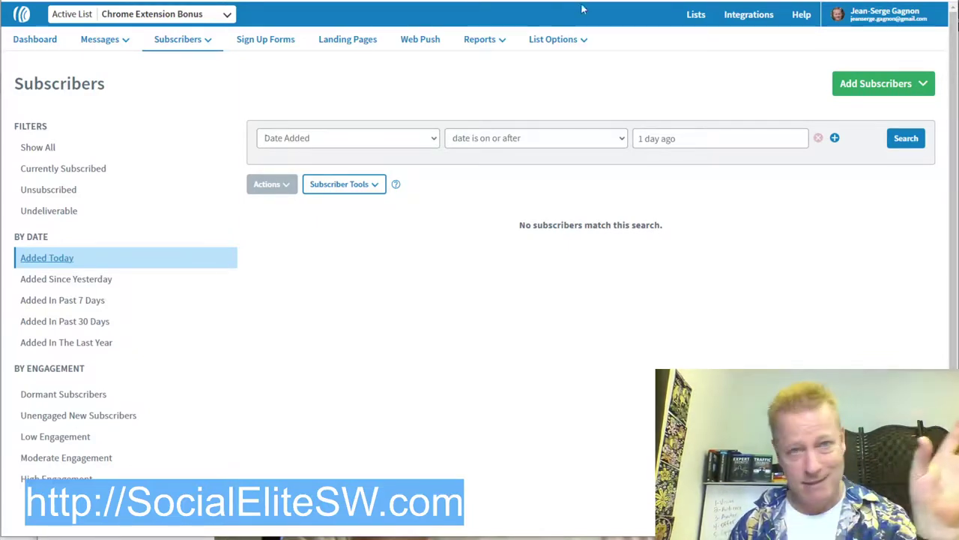
mouse_move(530, 45)
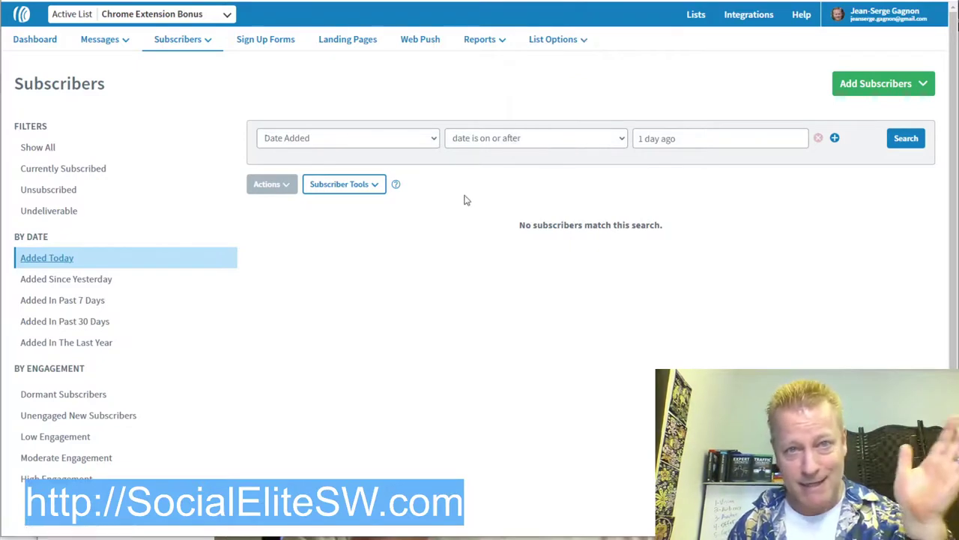